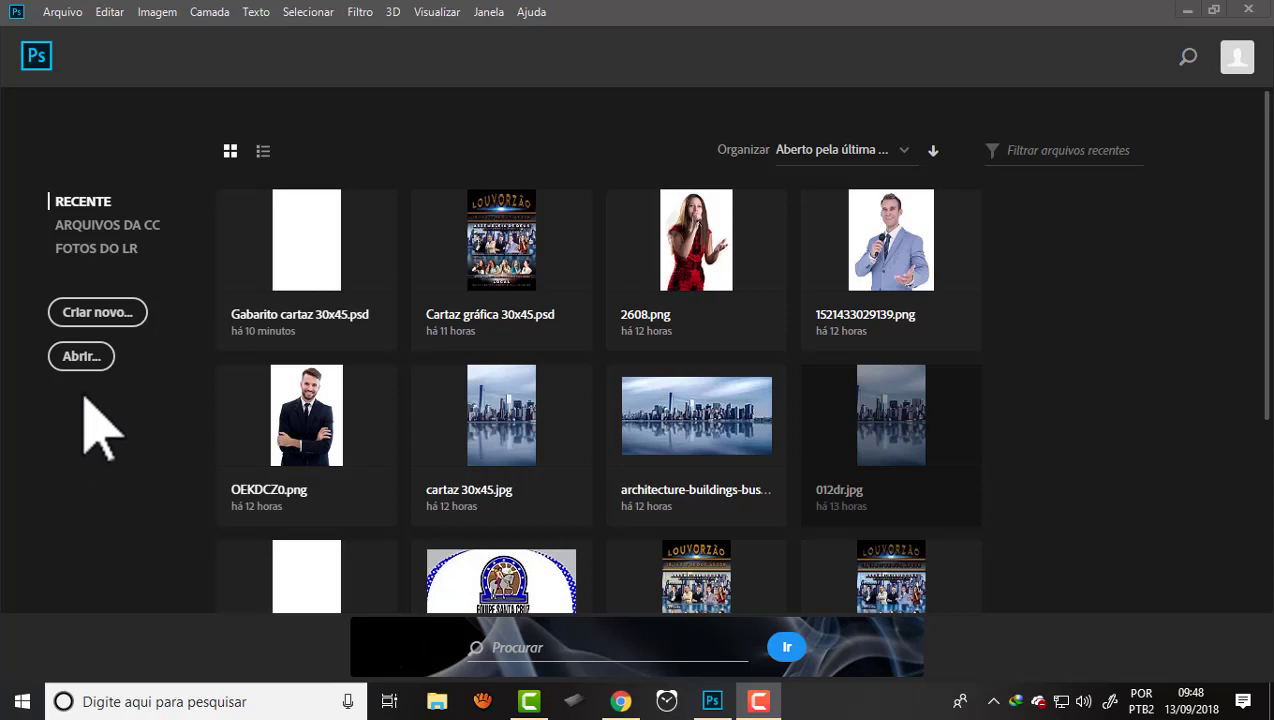
Step: Start a new document, check its 300 and 450 width/height values, and show the Impressão presets
click(66, 12)
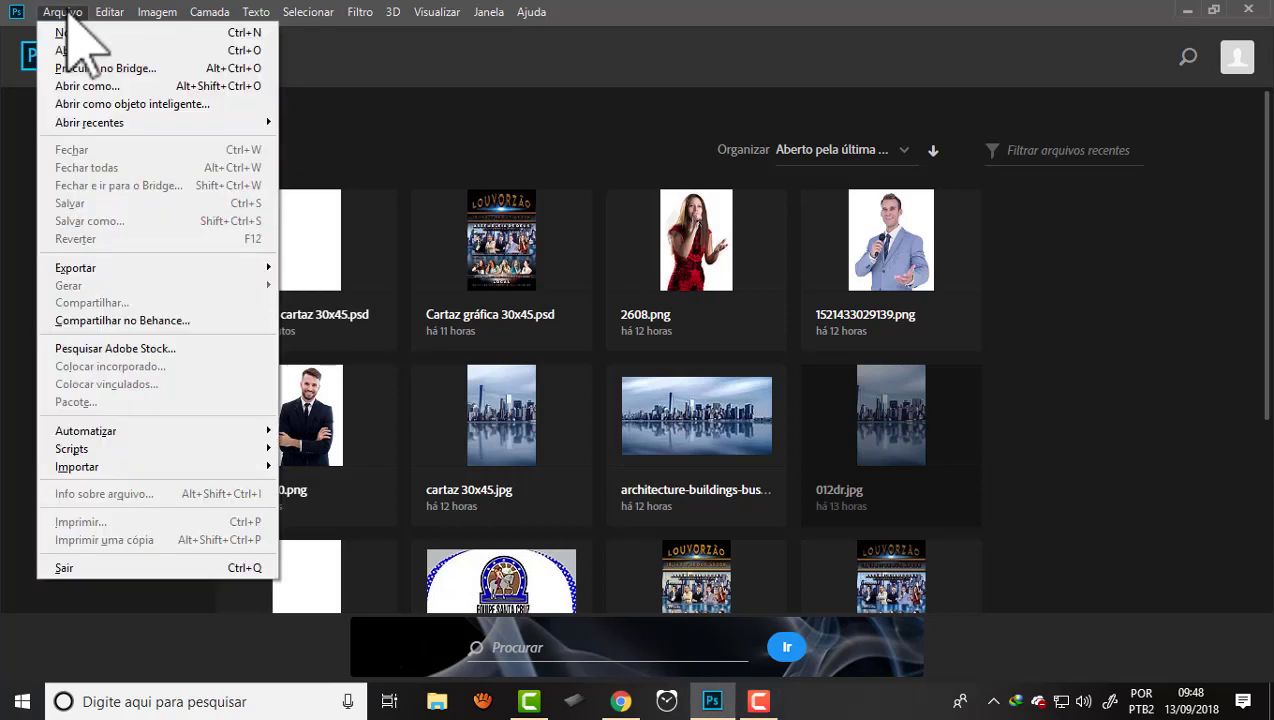
click(66, 32)
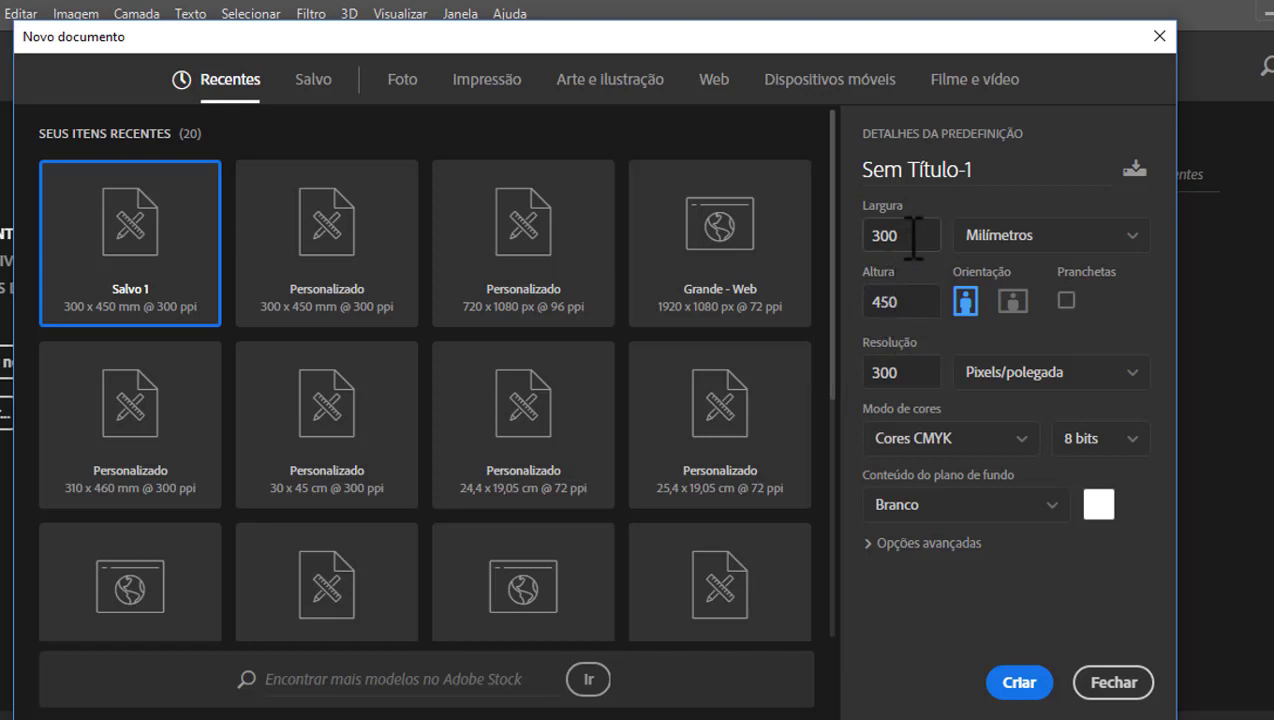
drag(913, 236, 874, 240)
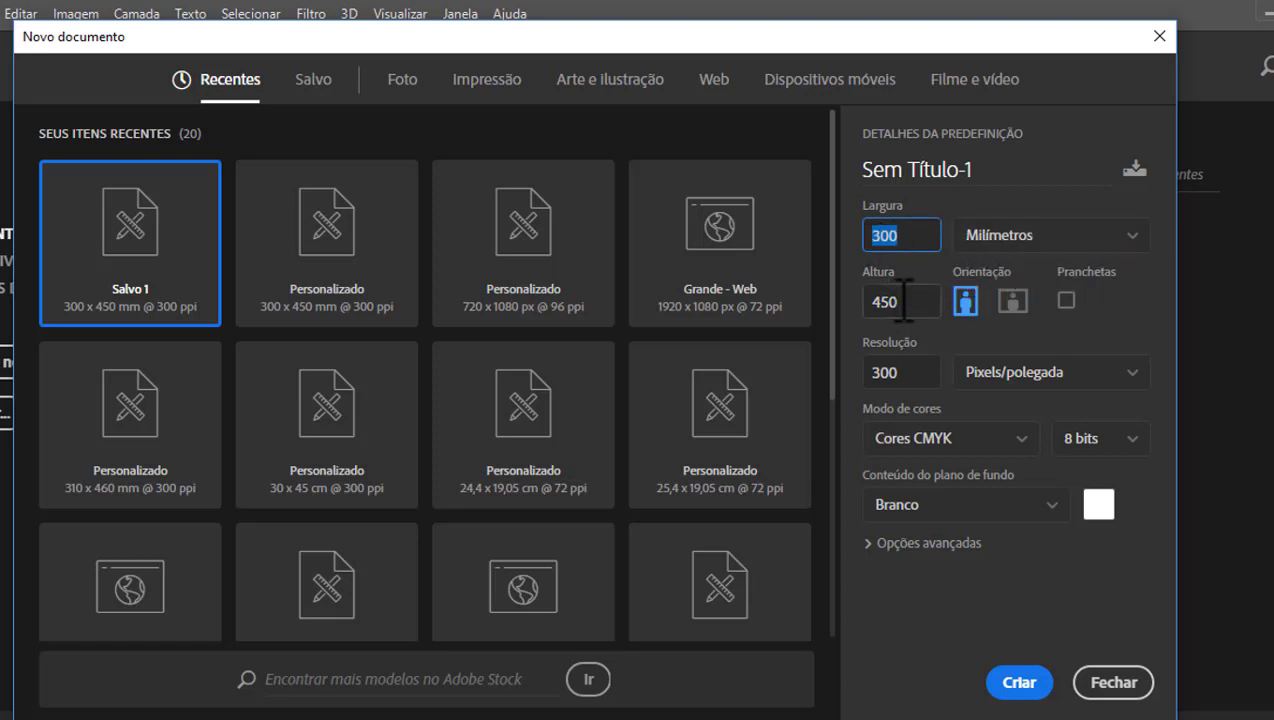
drag(905, 300, 863, 302)
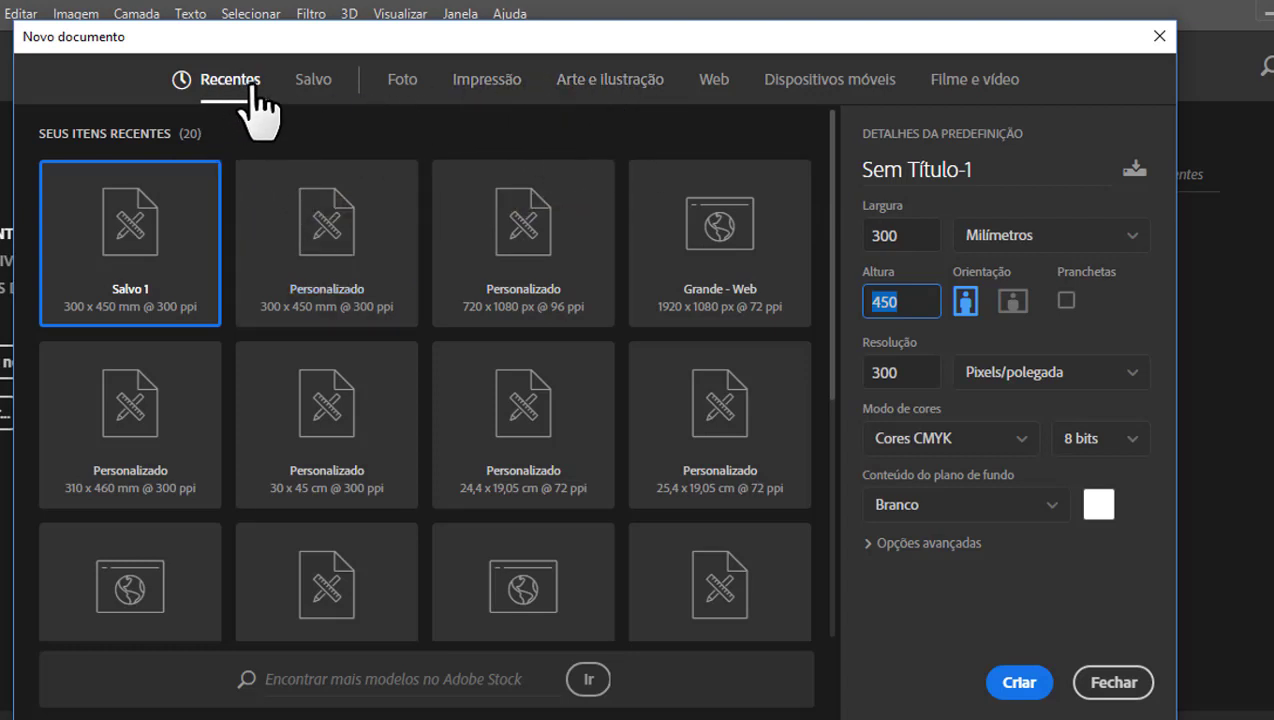
click(487, 82)
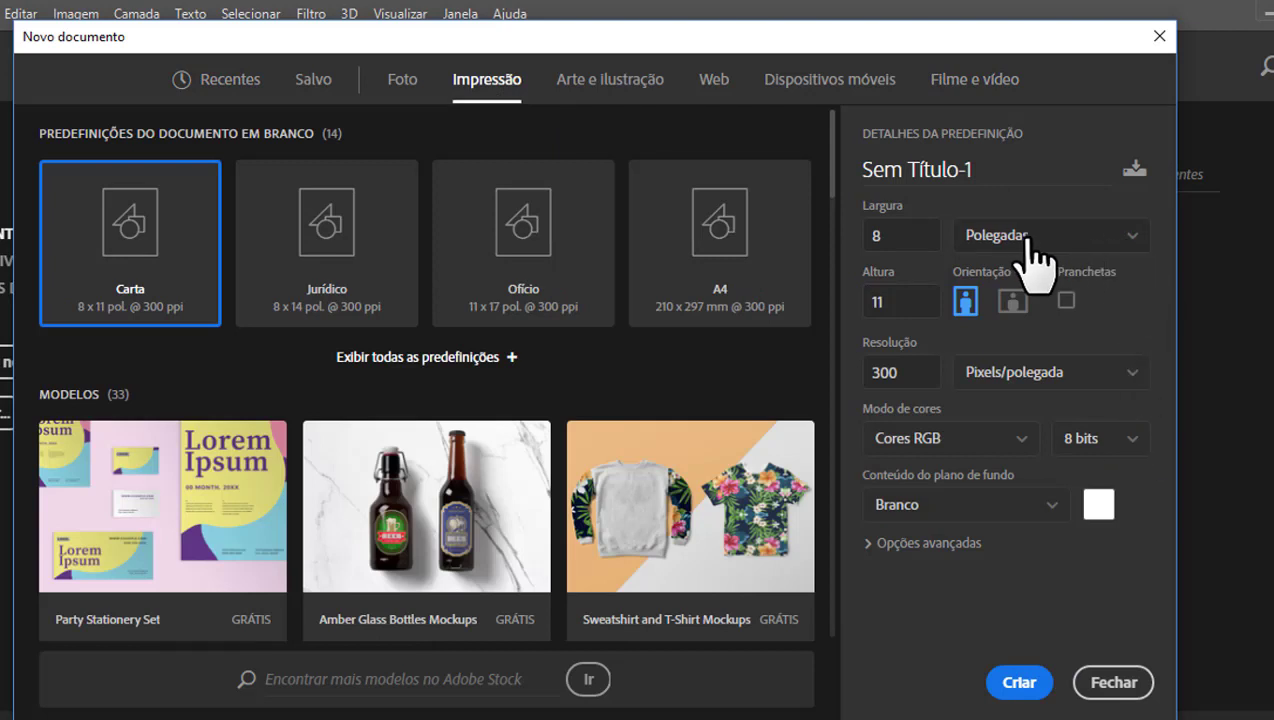
Step: Switch units to Milímetros, enter width 300 and height 450, and choose Cores CMYK
click(1131, 240)
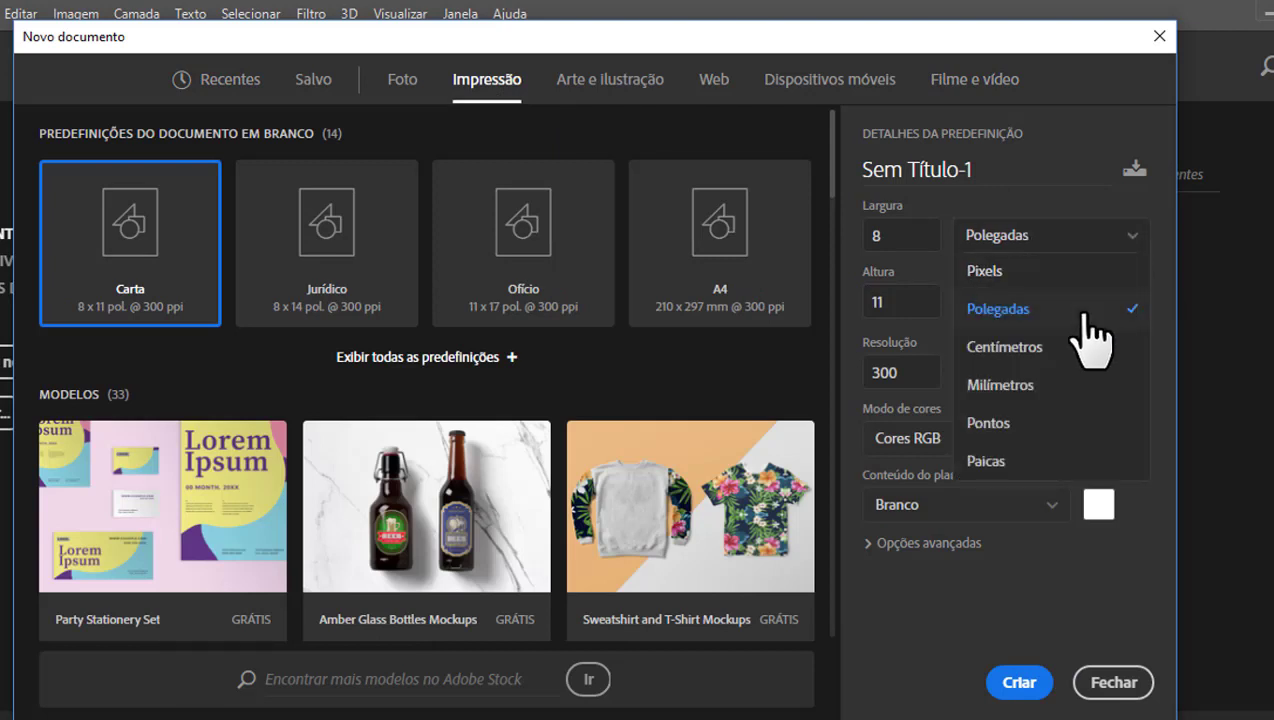
click(1000, 380)
double_click(915, 235)
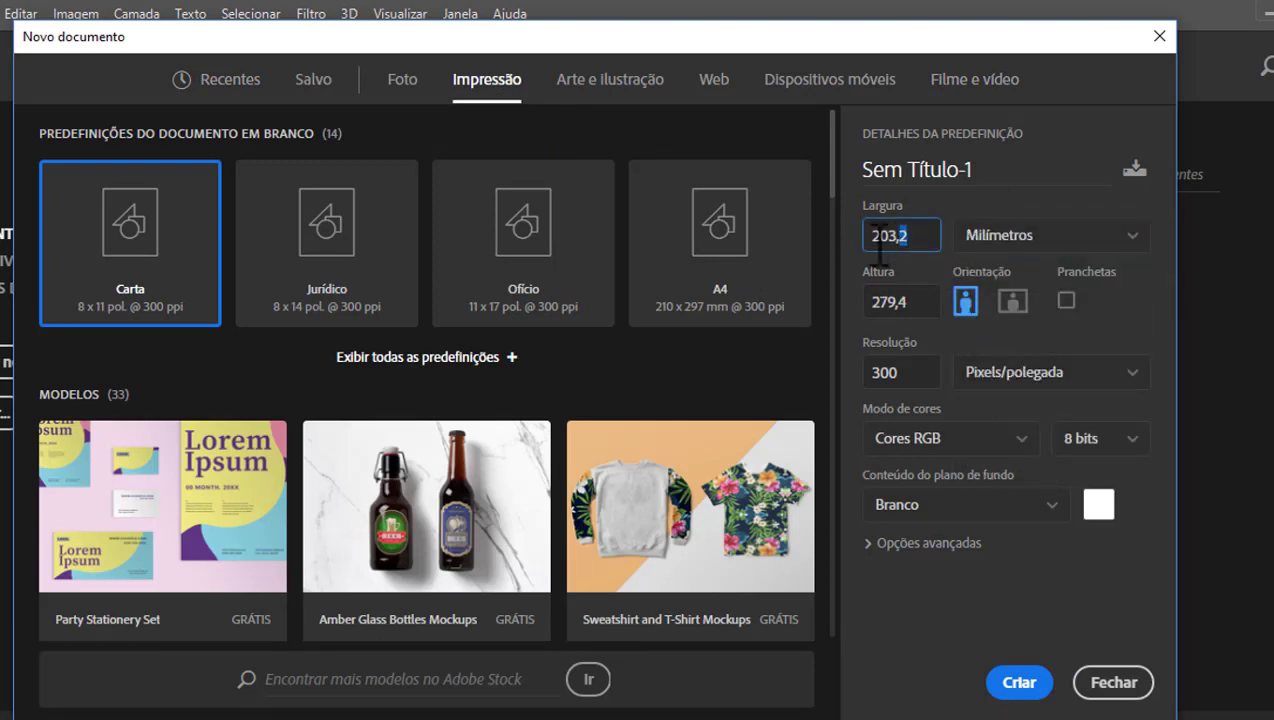
text(30)
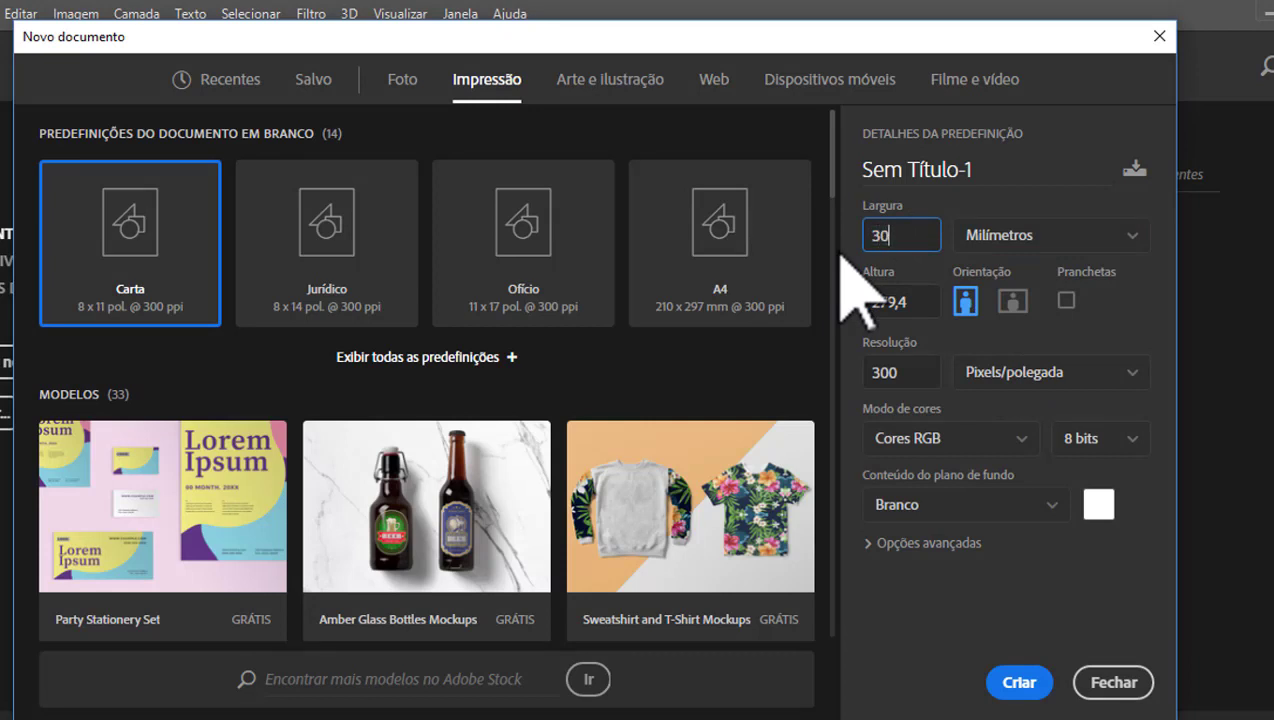
text(0)
double_click(920, 301)
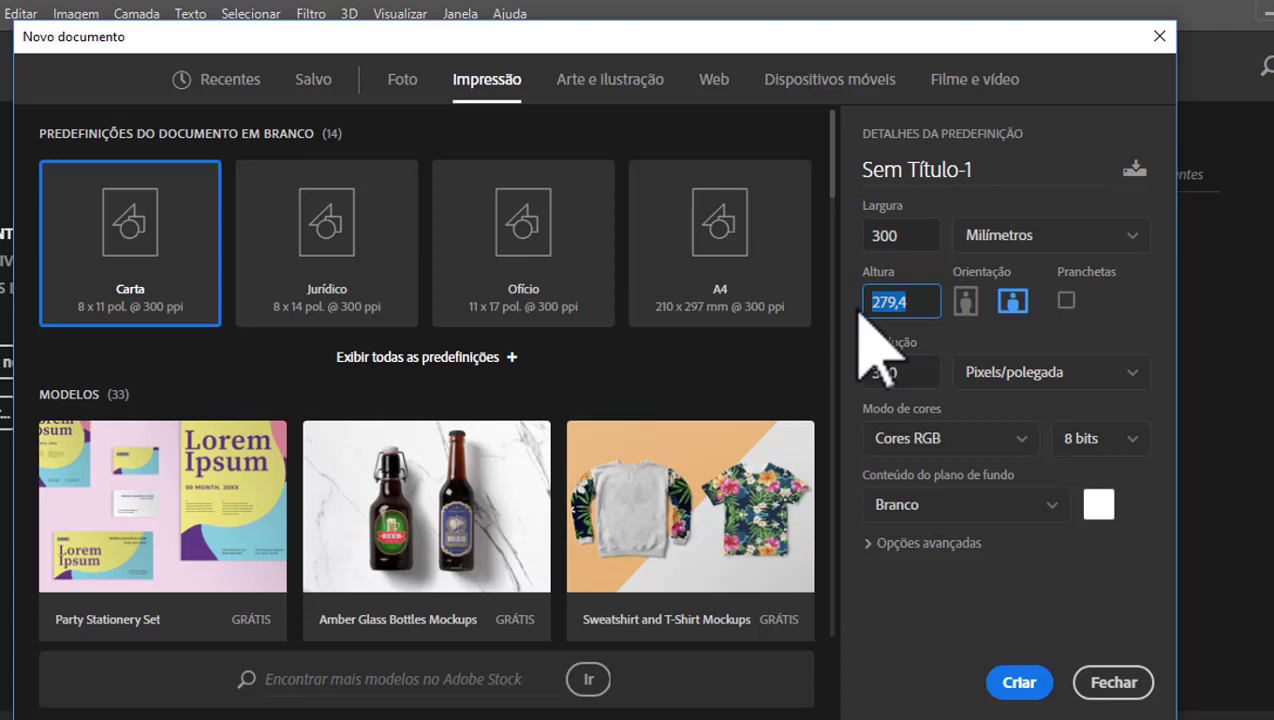
text(450)
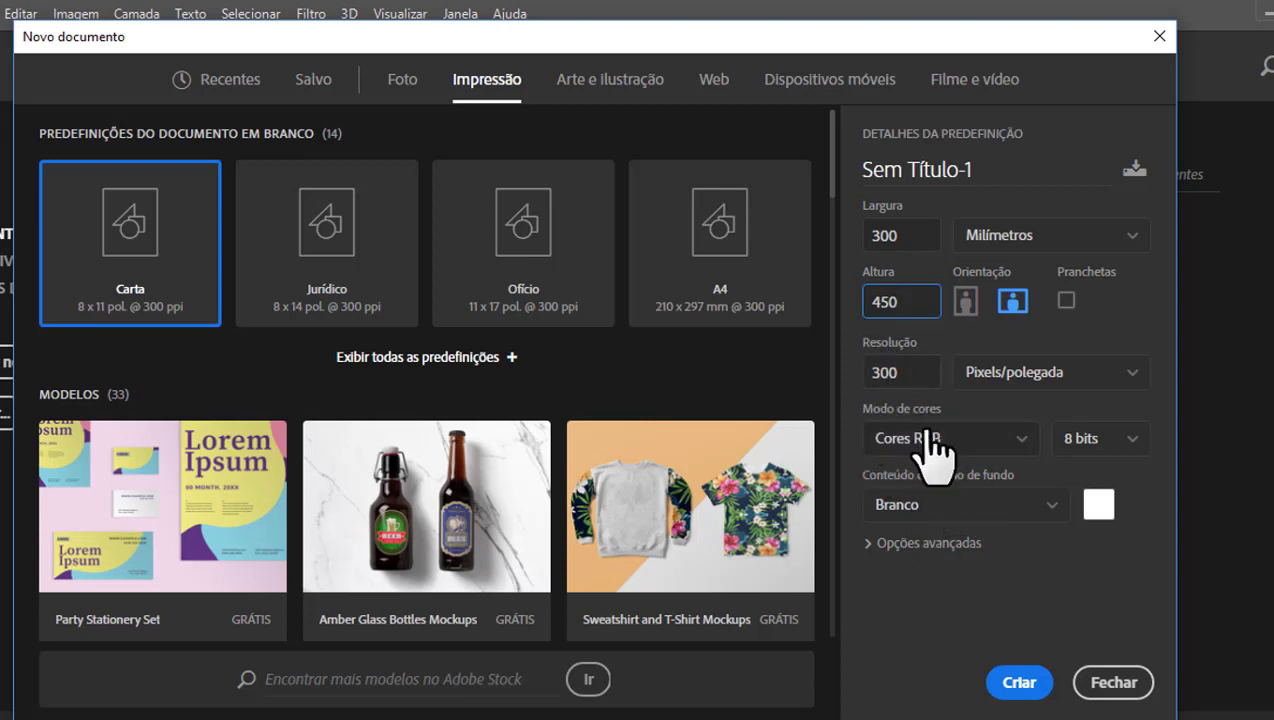
click(1022, 440)
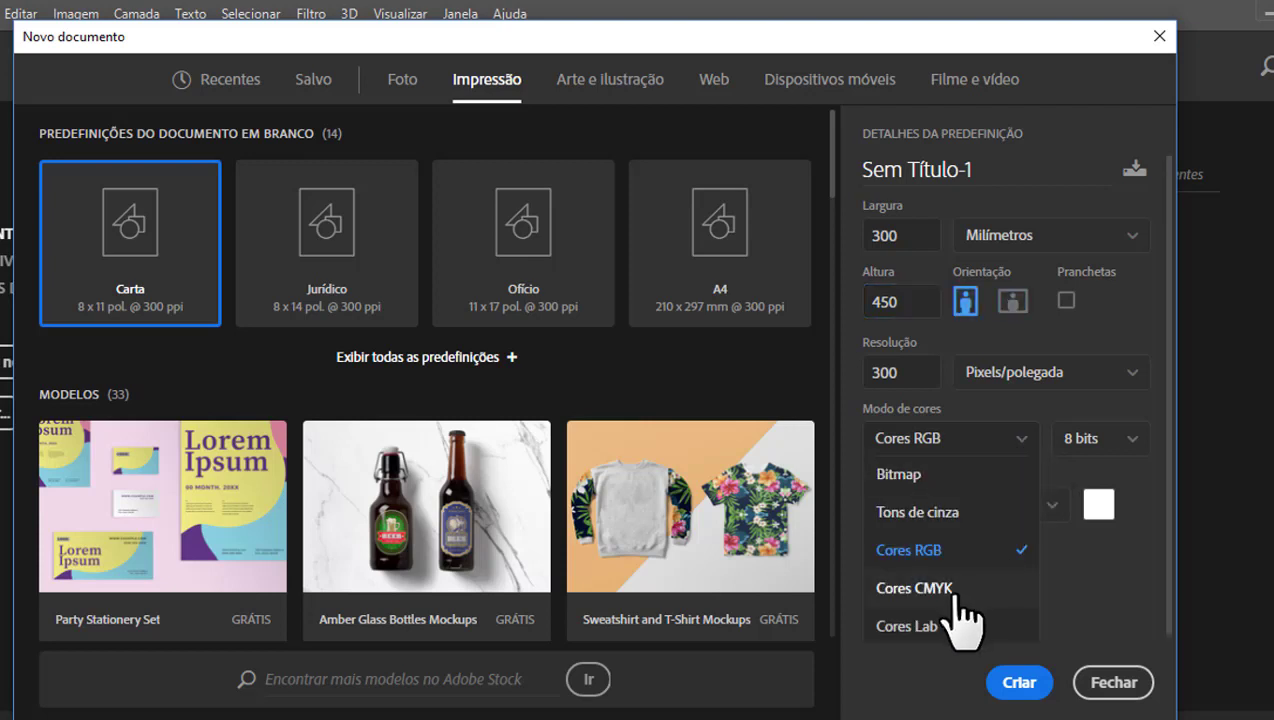
click(975, 410)
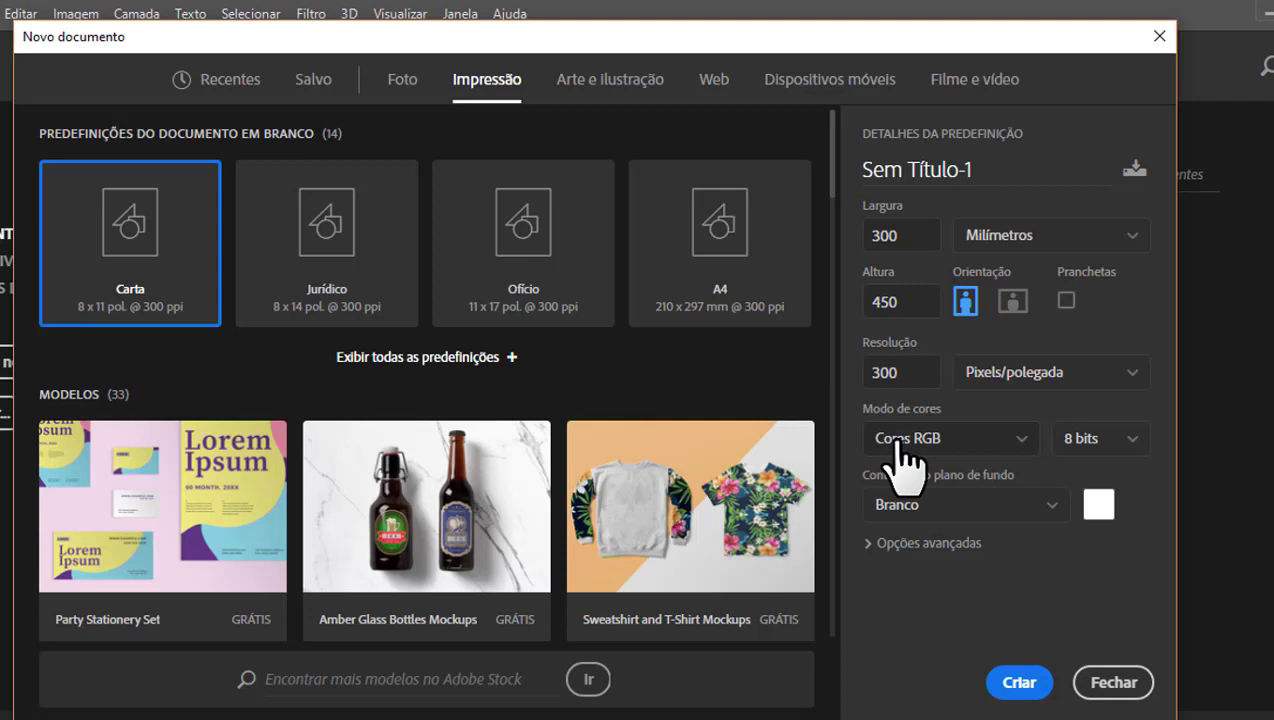
click(1004, 440)
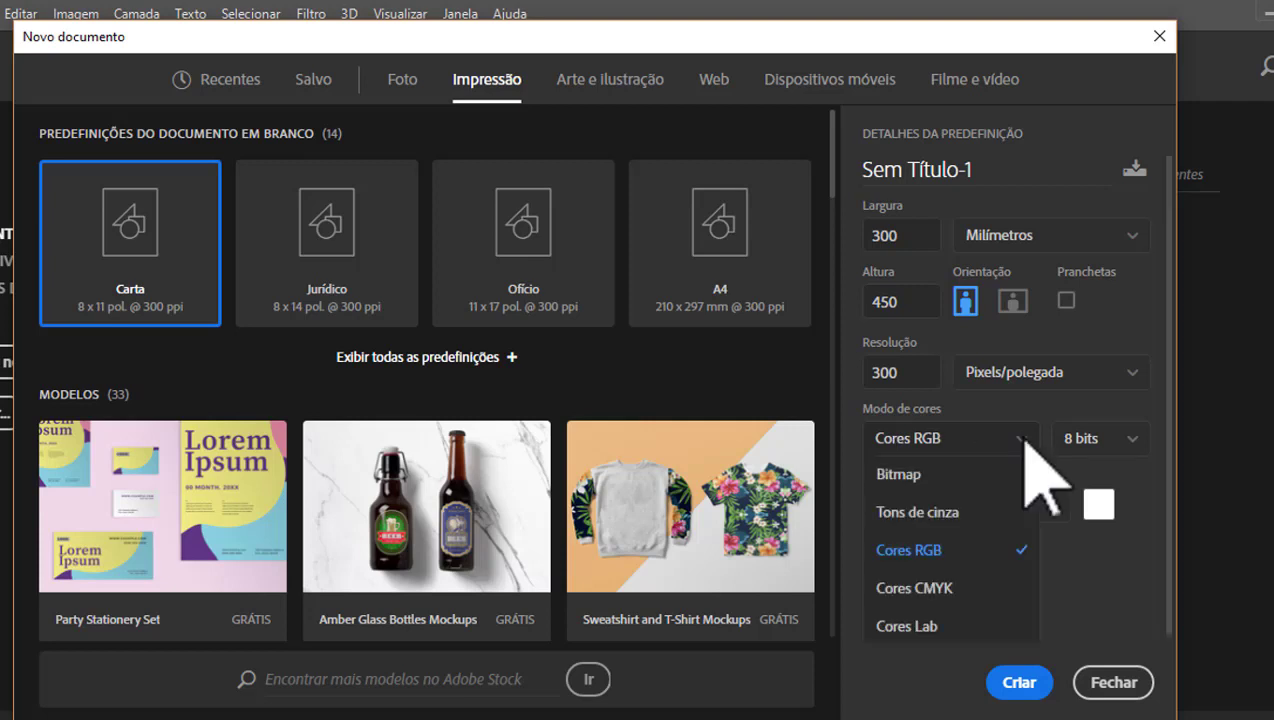
click(924, 590)
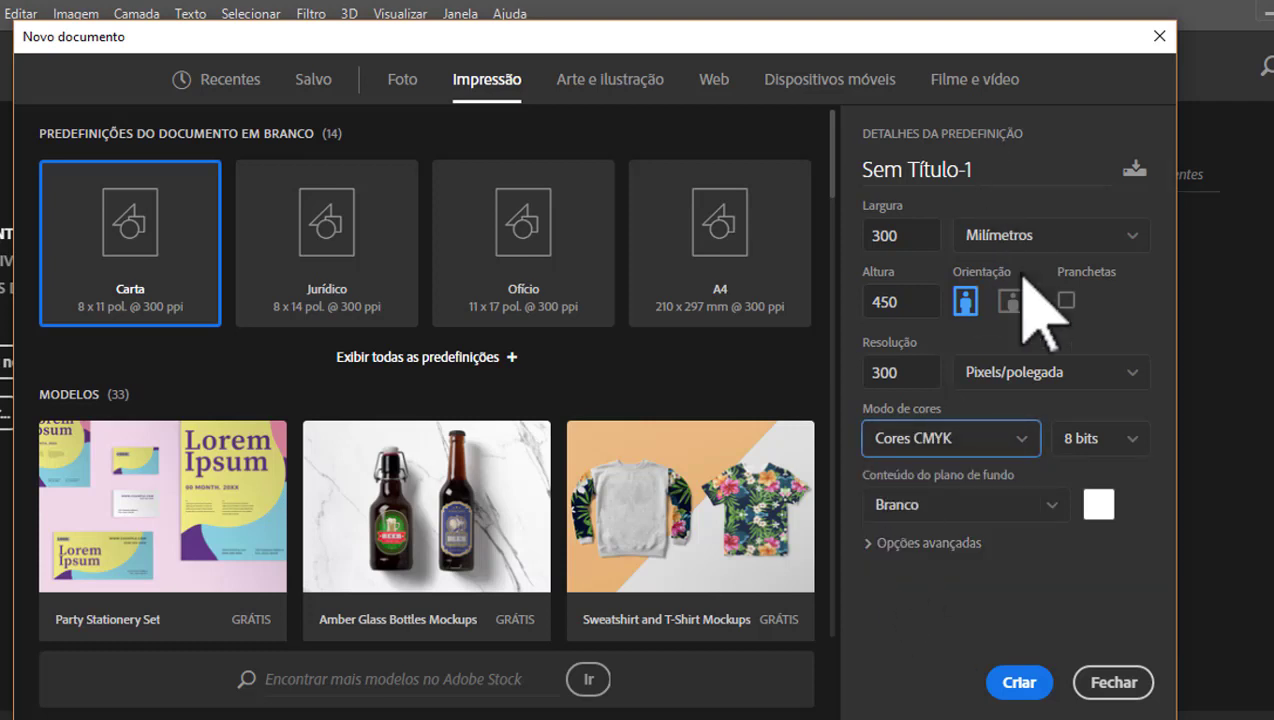
Step: Under advanced options, choose the Coated FOGRA39 profile and Pixels Quadrados, then create the 300×450 mm document
click(875, 550)
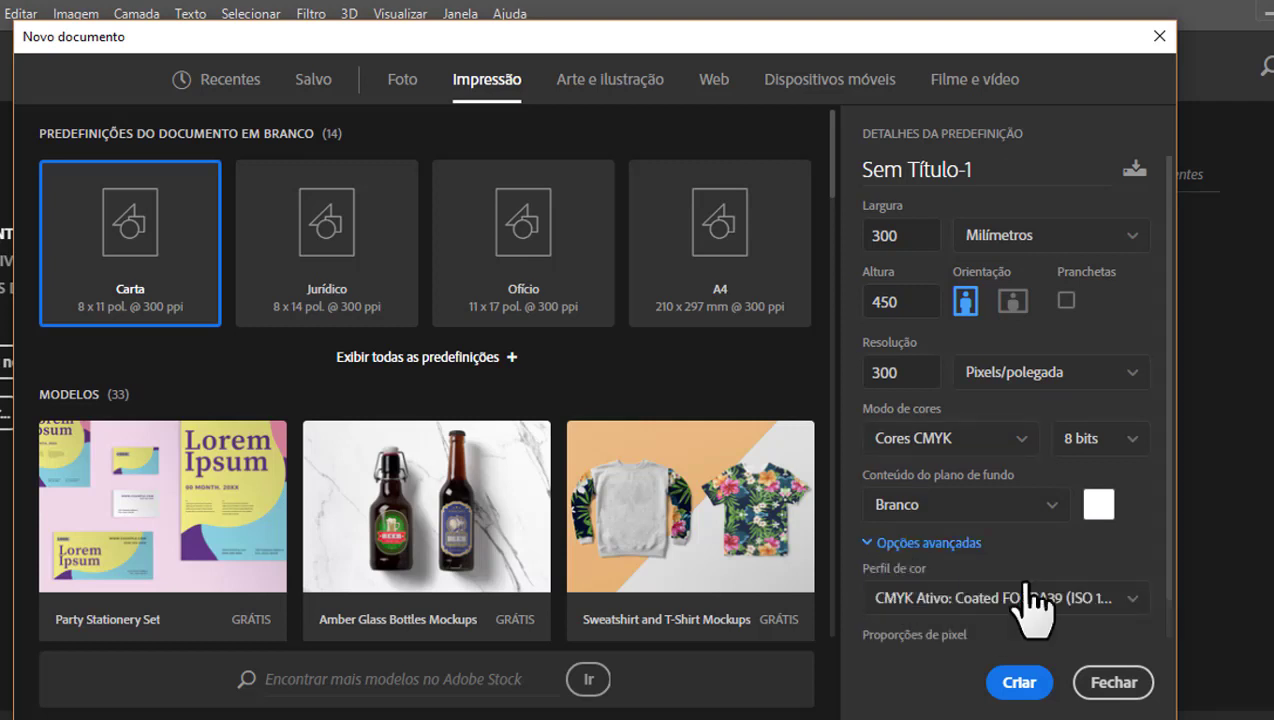
click(1134, 600)
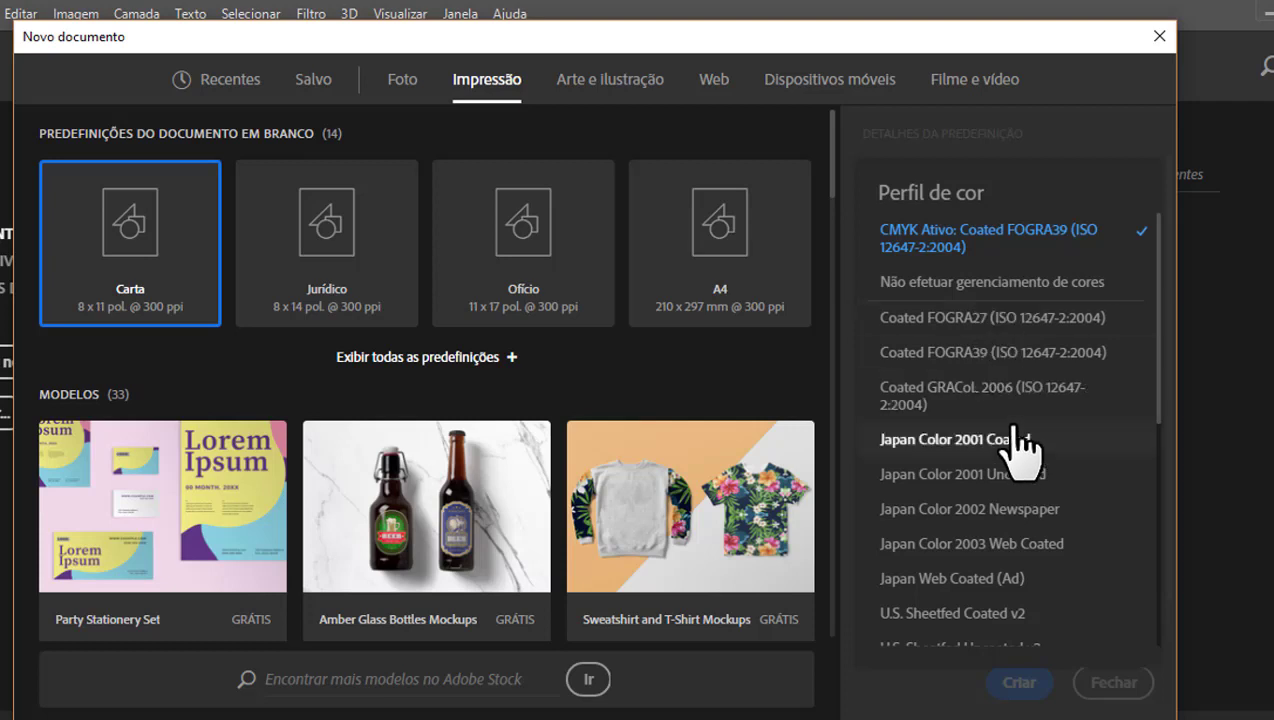
click(996, 352)
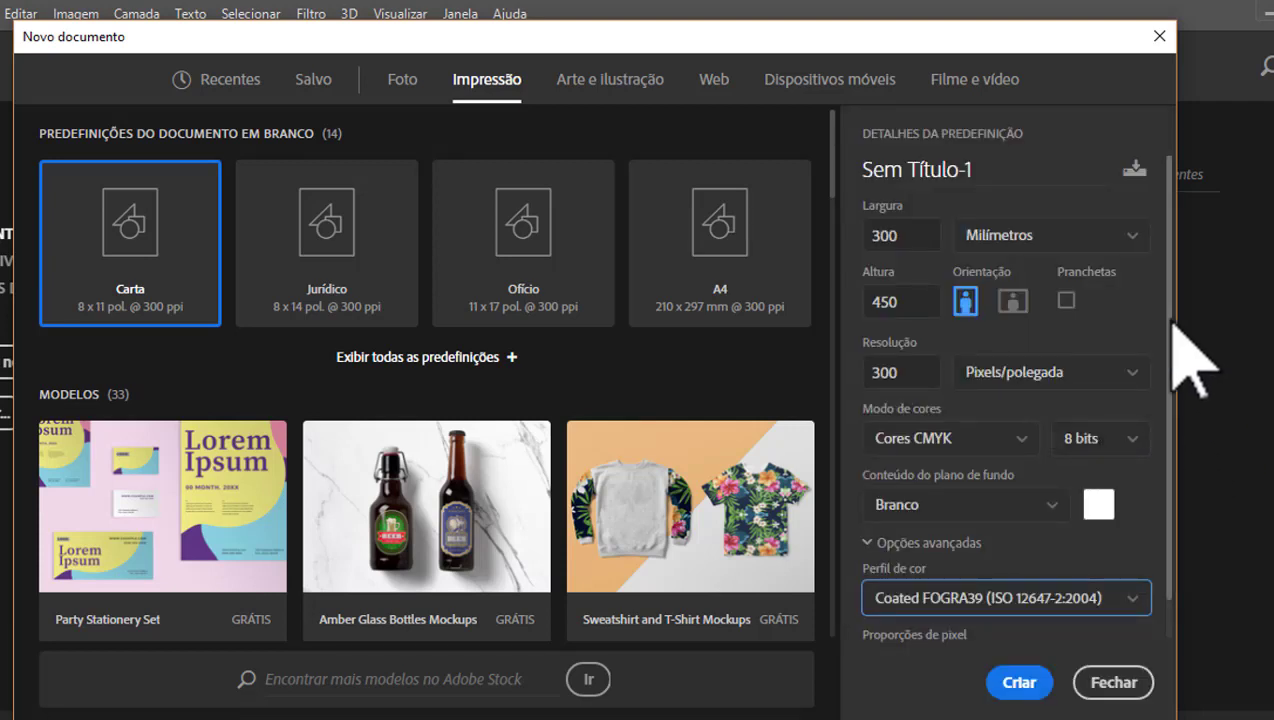
scroll(1170, 290, down, 1)
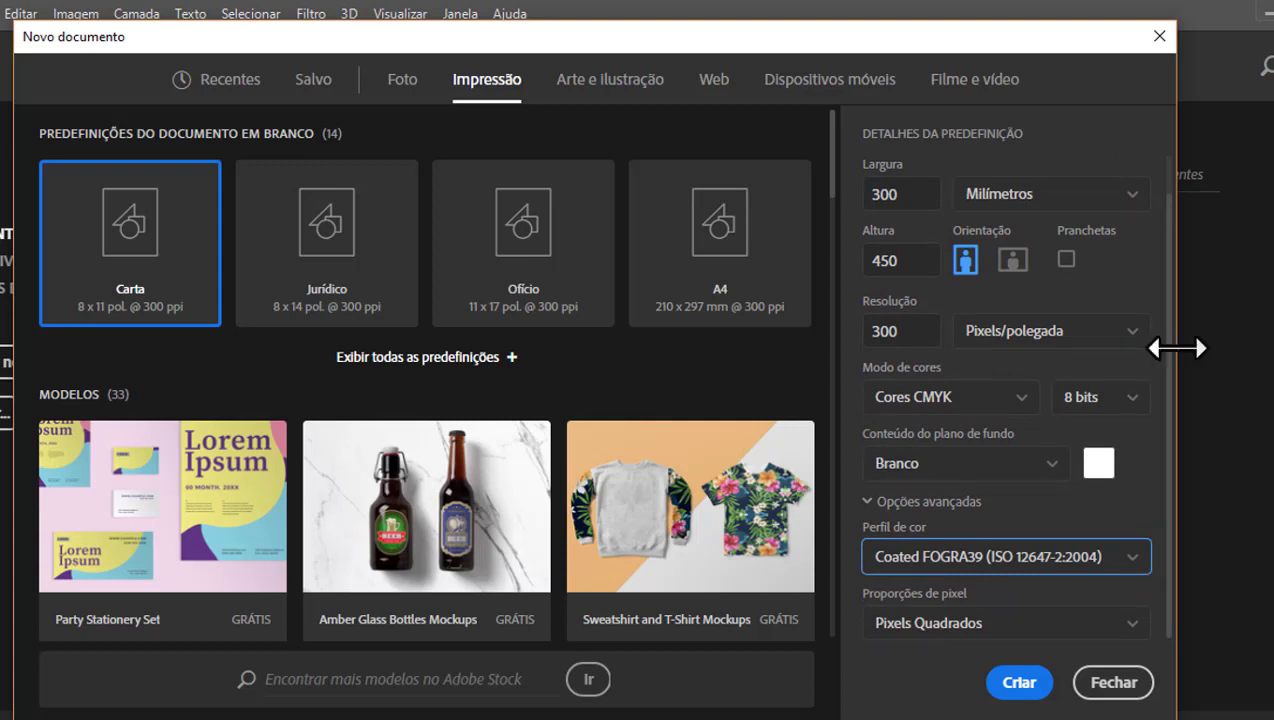
click(1131, 623)
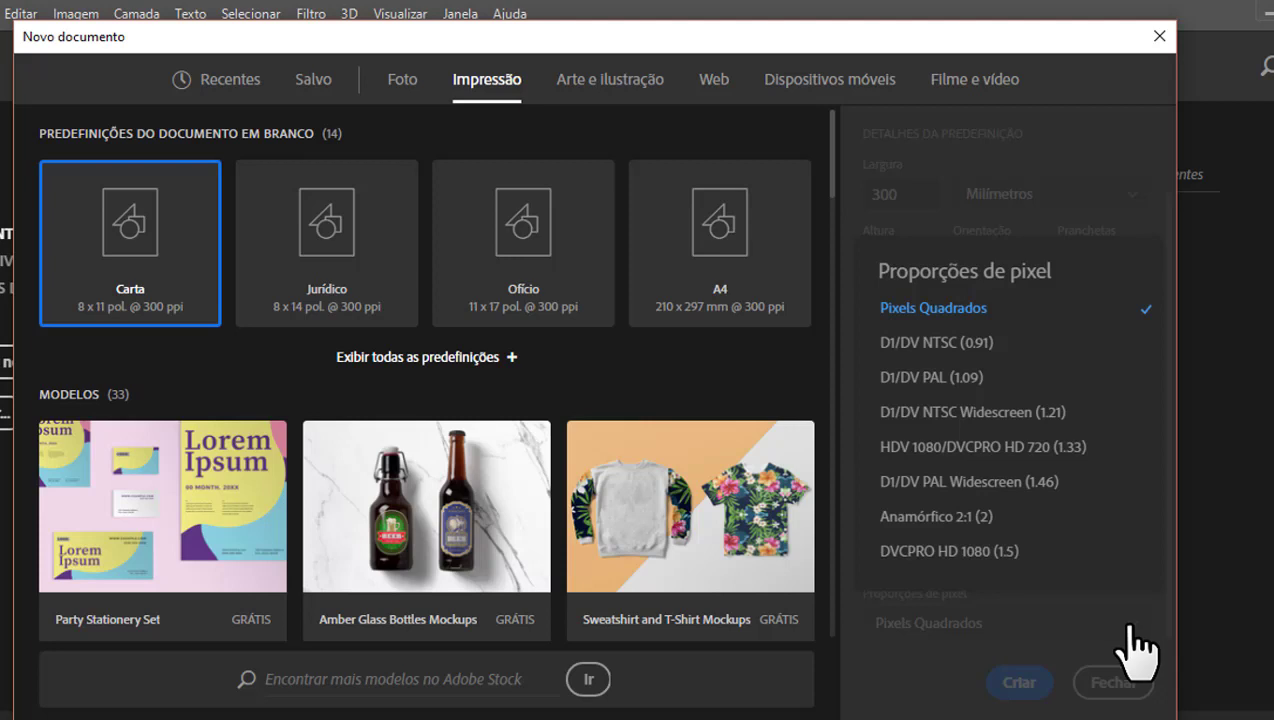
click(1023, 688)
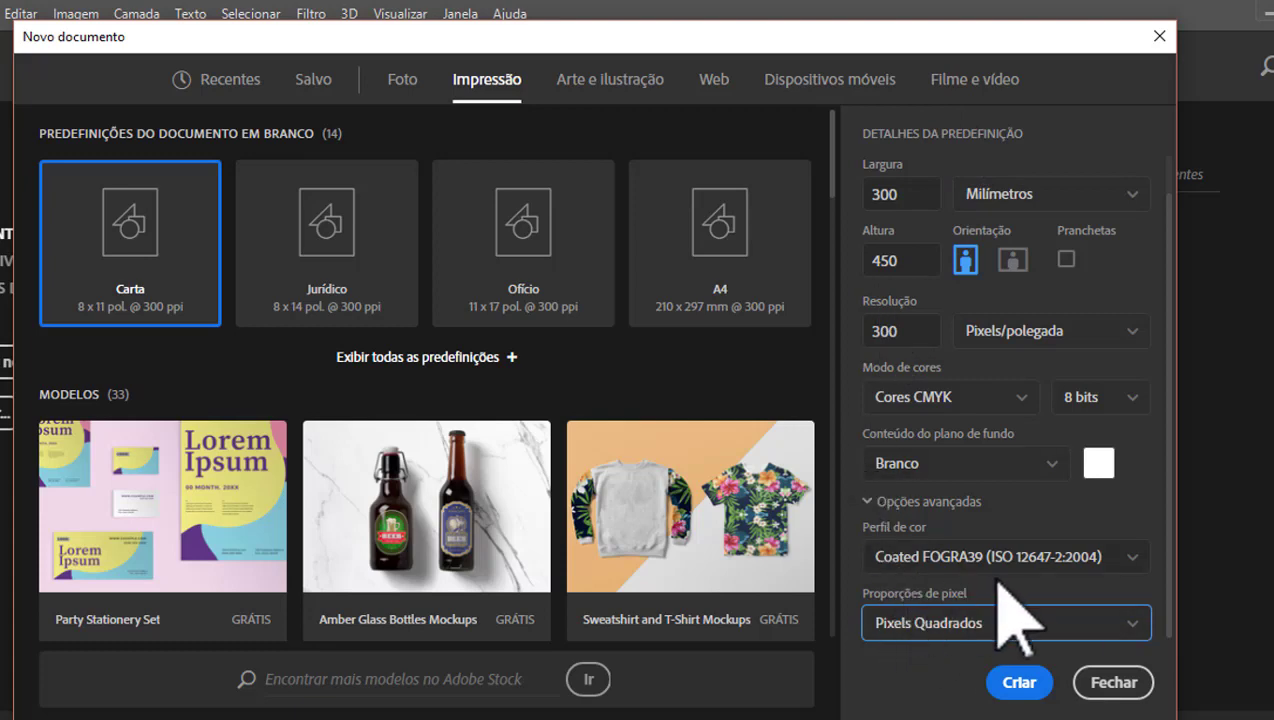
click(1019, 682)
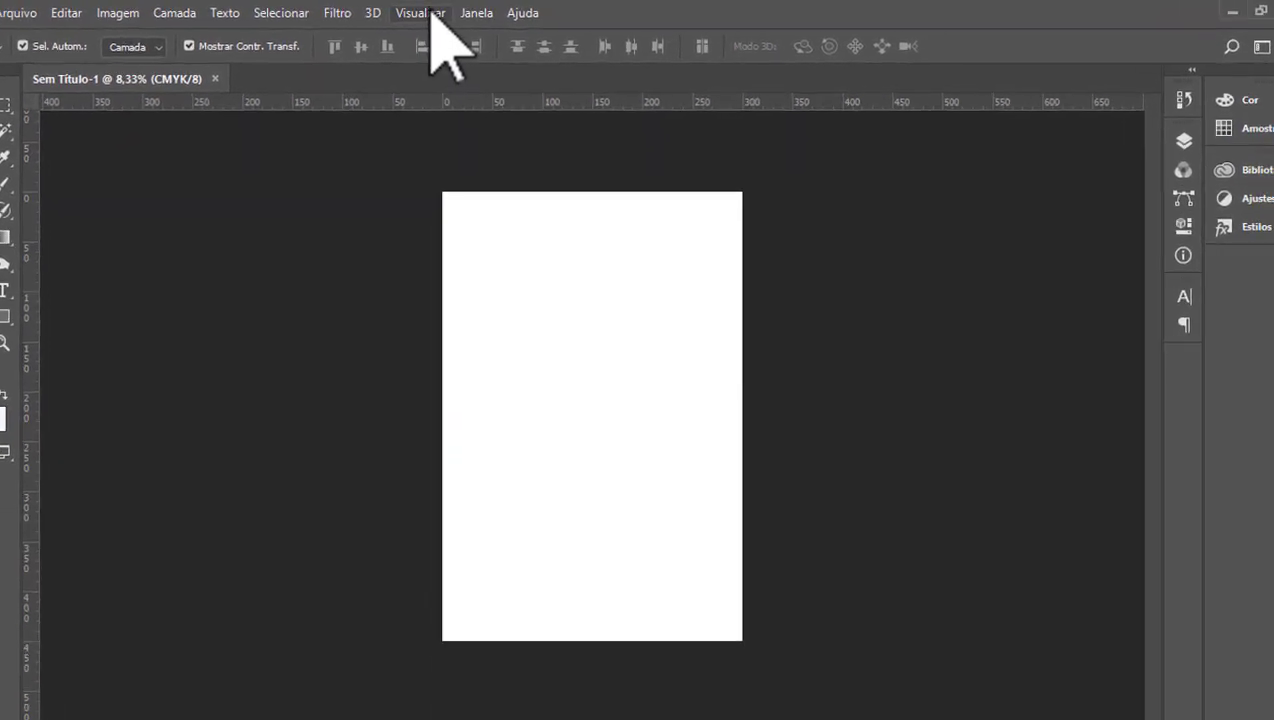
Step: With rulers visible, fit the whole poster page in the window
click(447, 13)
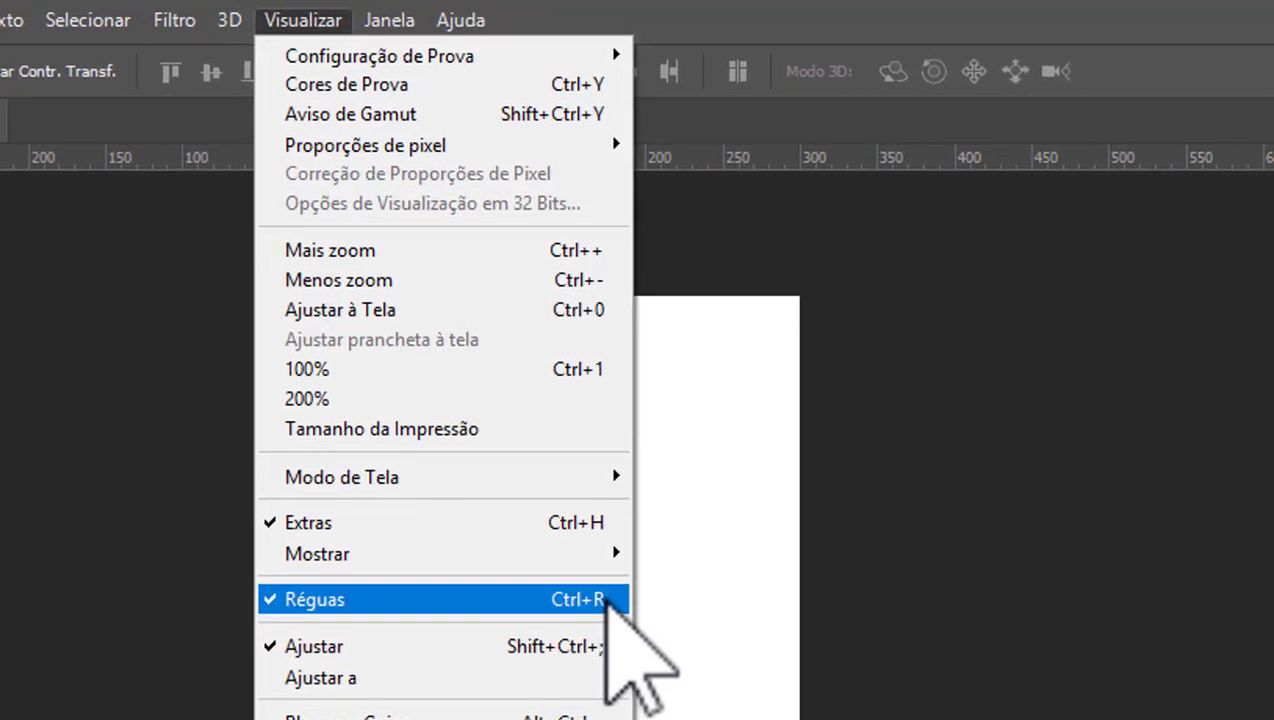
click(972, 456)
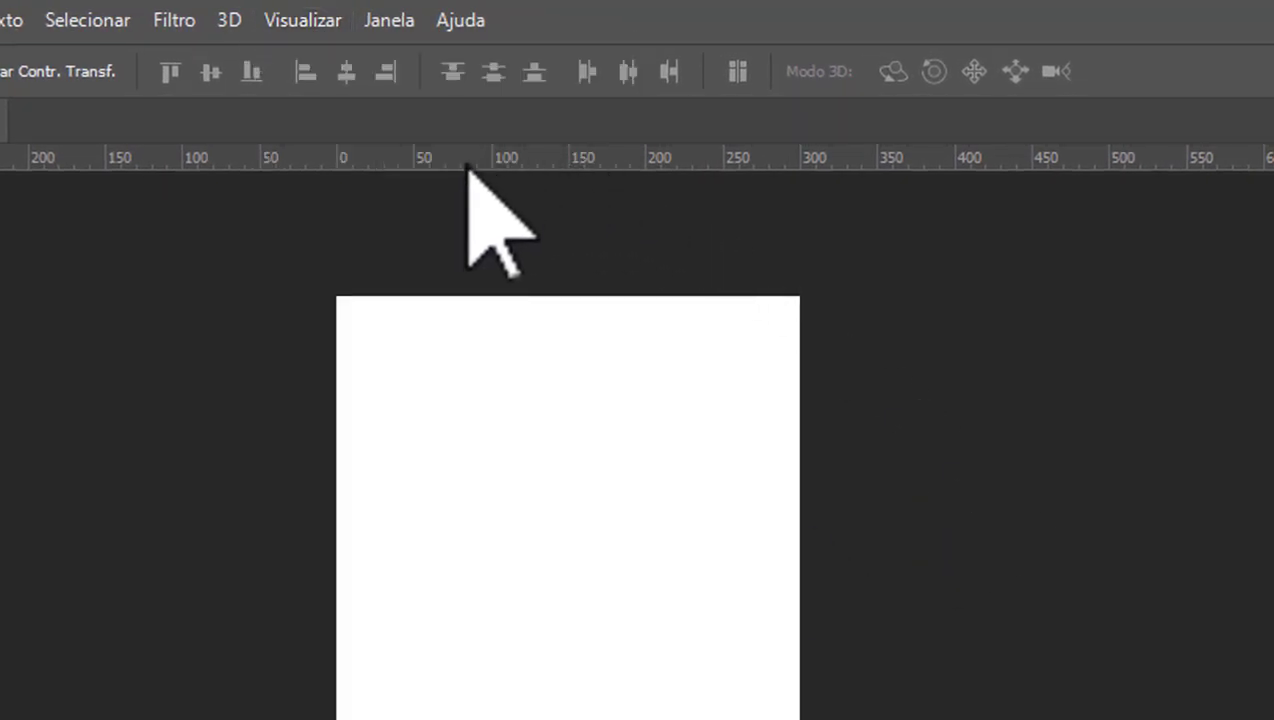
click(49, 316)
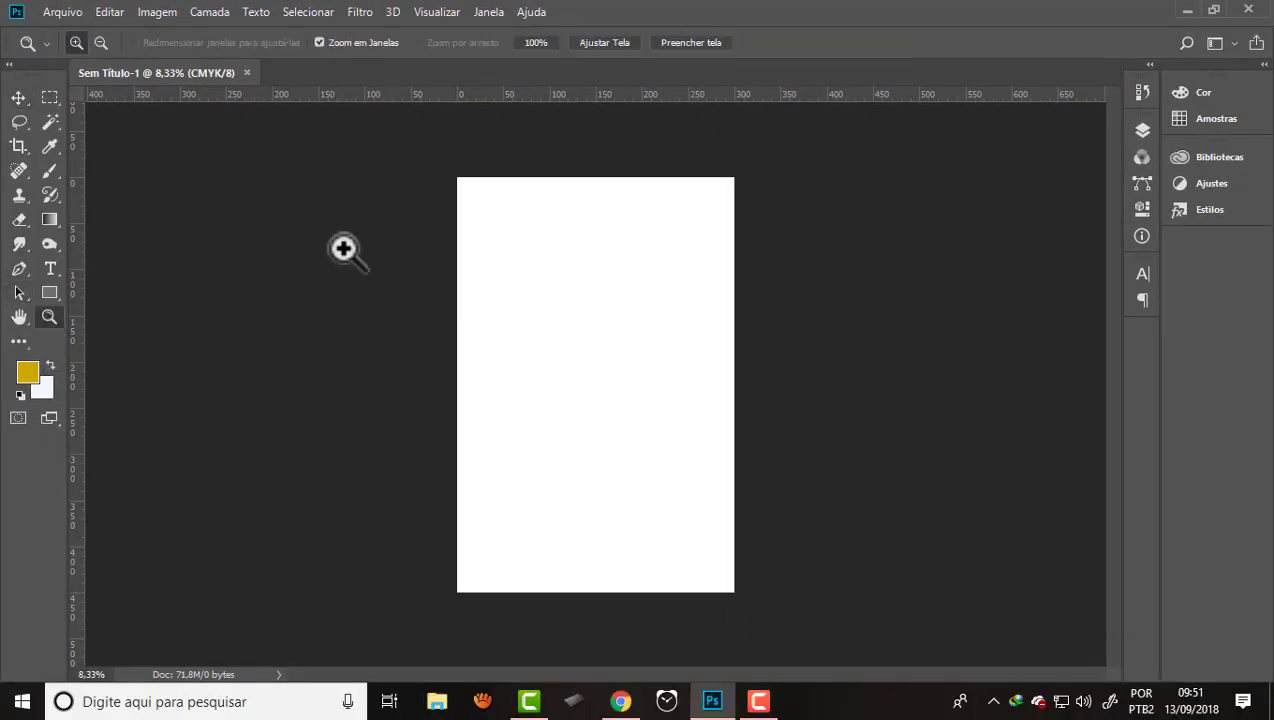
drag(432, 151, 752, 598)
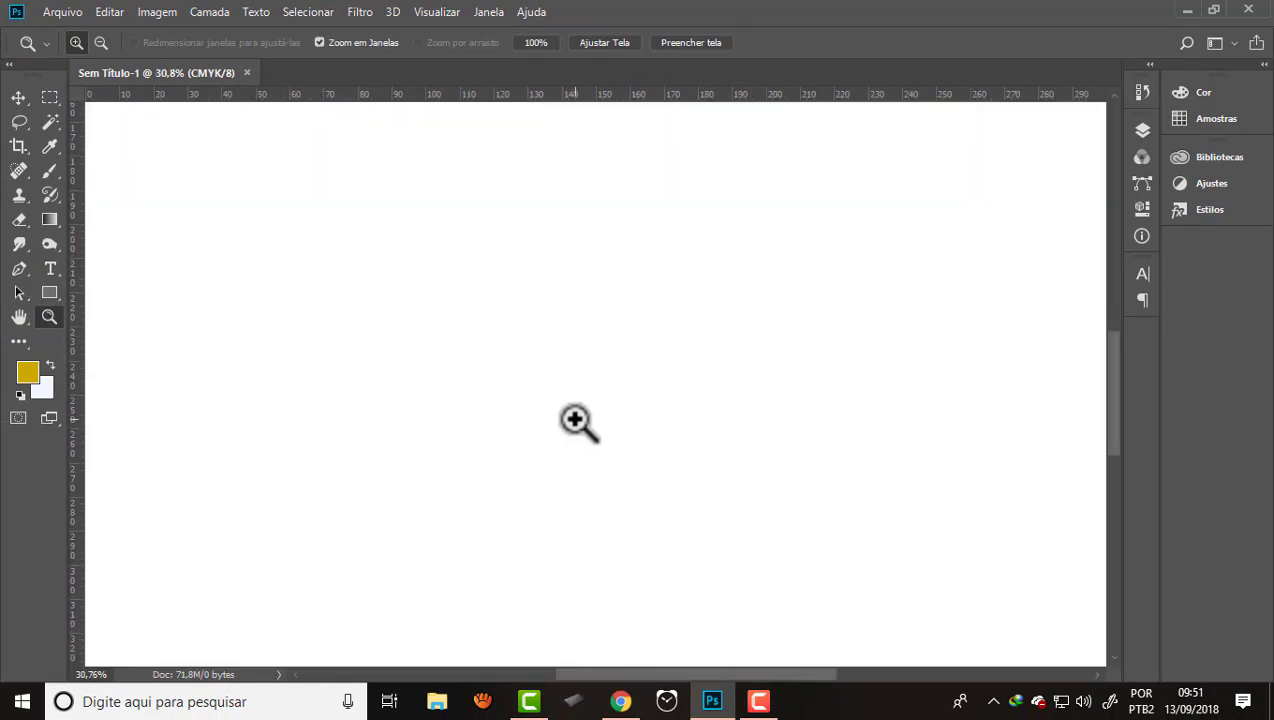
key(ctrl+0)
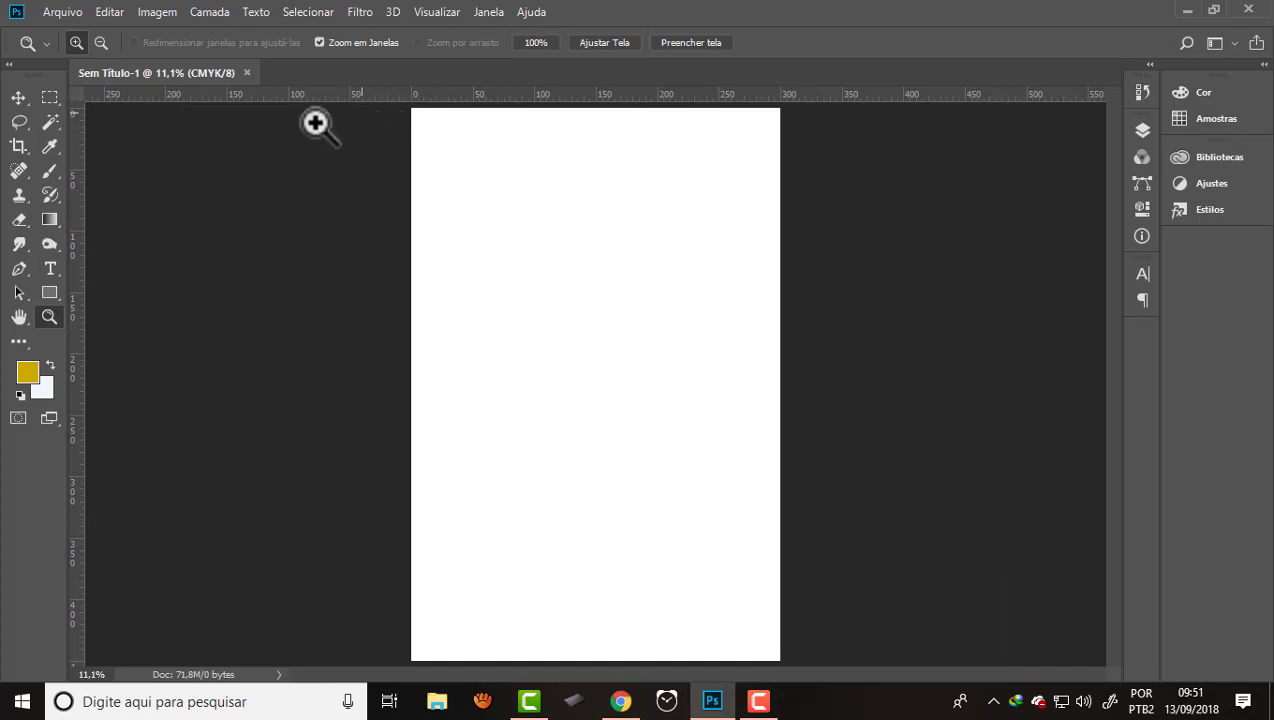
Step: Drag guides onto the page's left, right, top and bottom edges
drag(80, 216, 411, 218)
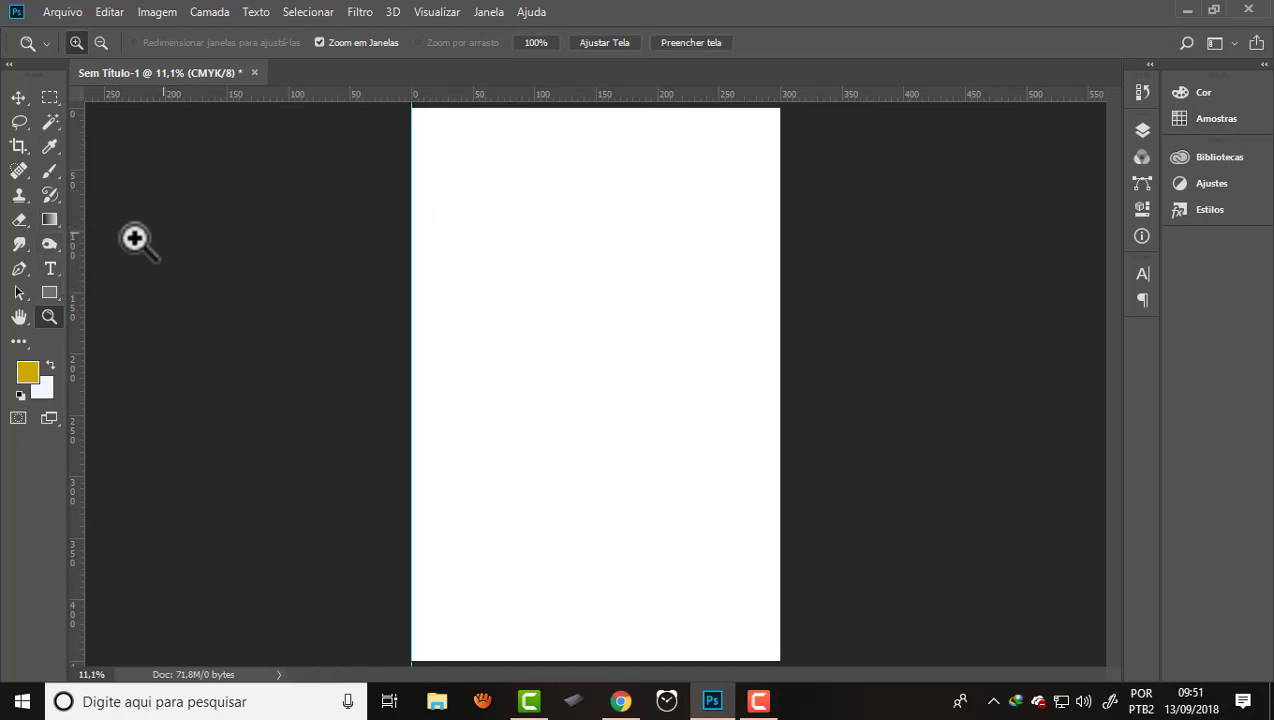
drag(83, 213, 780, 254)
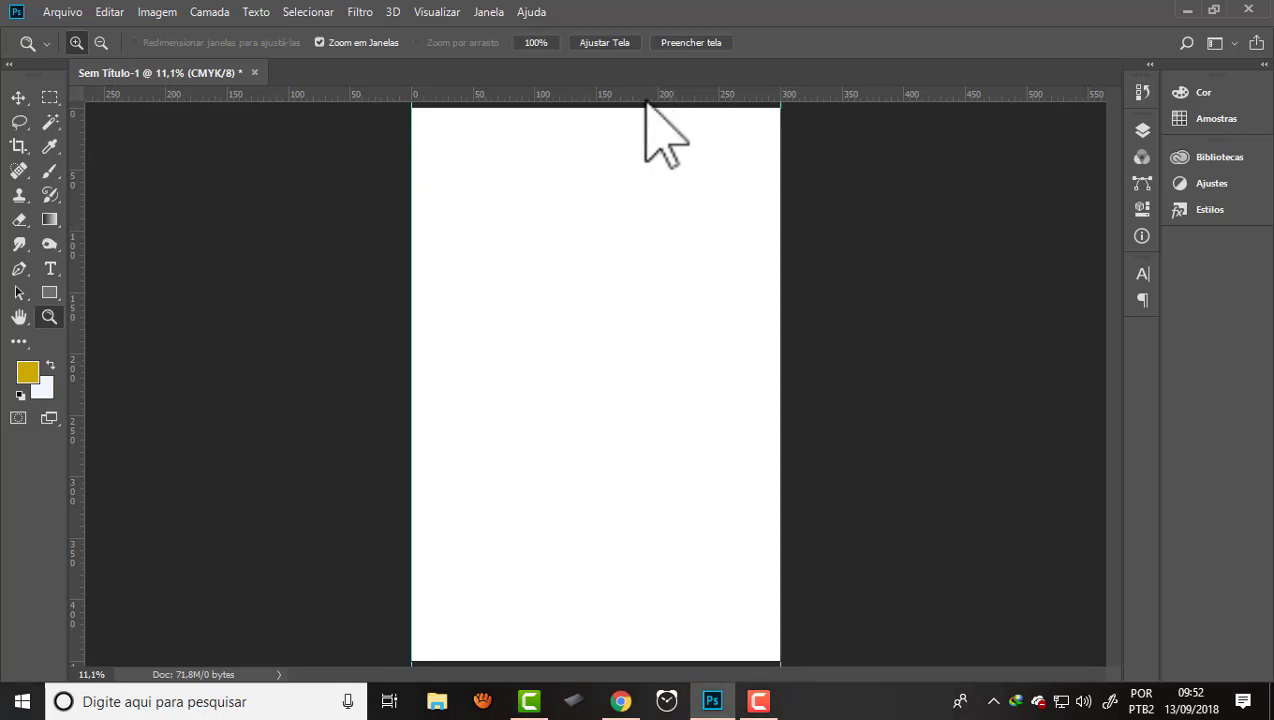
drag(646, 95, 646, 107)
drag(381, 95, 347, 691)
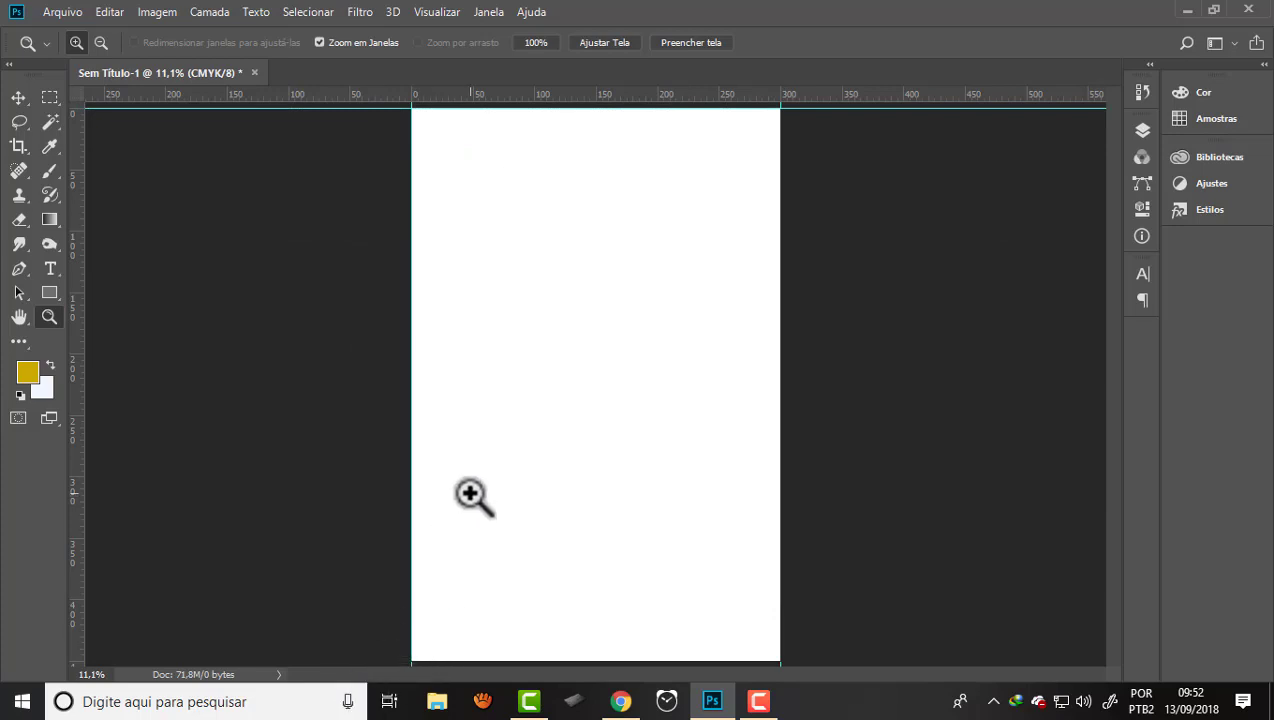
alt+click(466, 446)
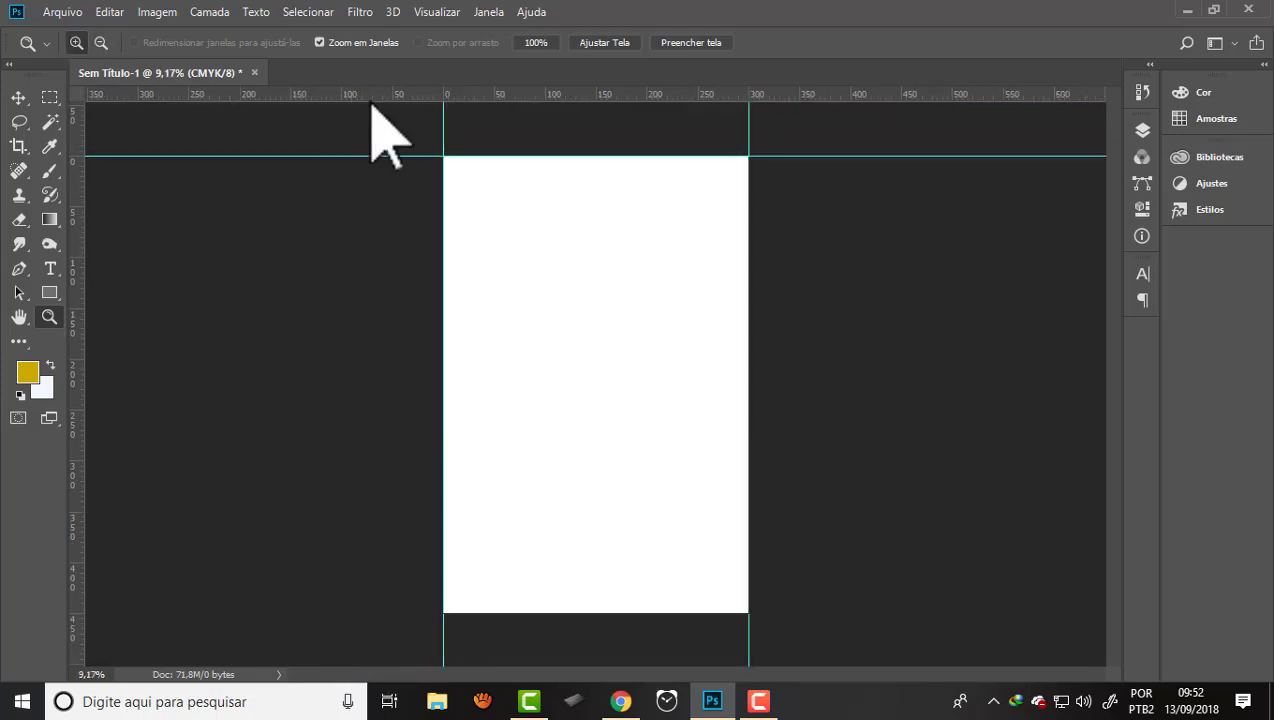
drag(378, 96, 418, 612)
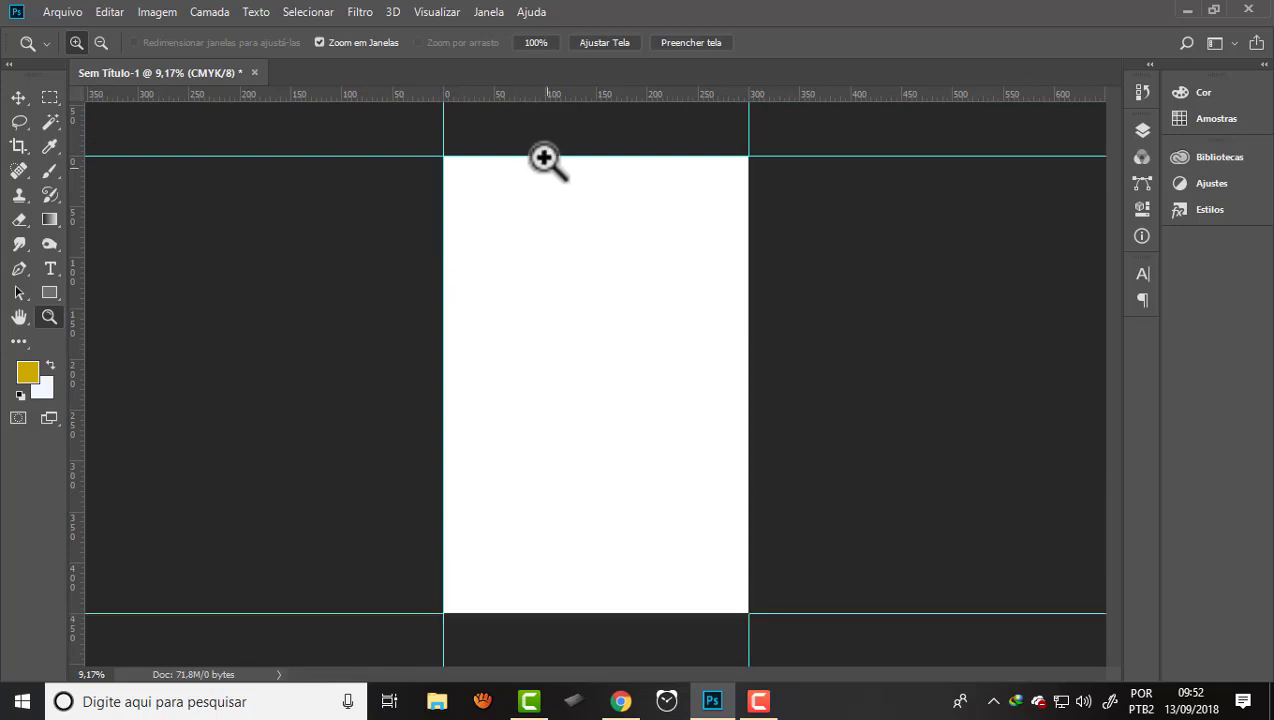
scroll(460, 122, up, 1)
scroll(460, 122, up, 3)
scroll(455, 119, up, 3)
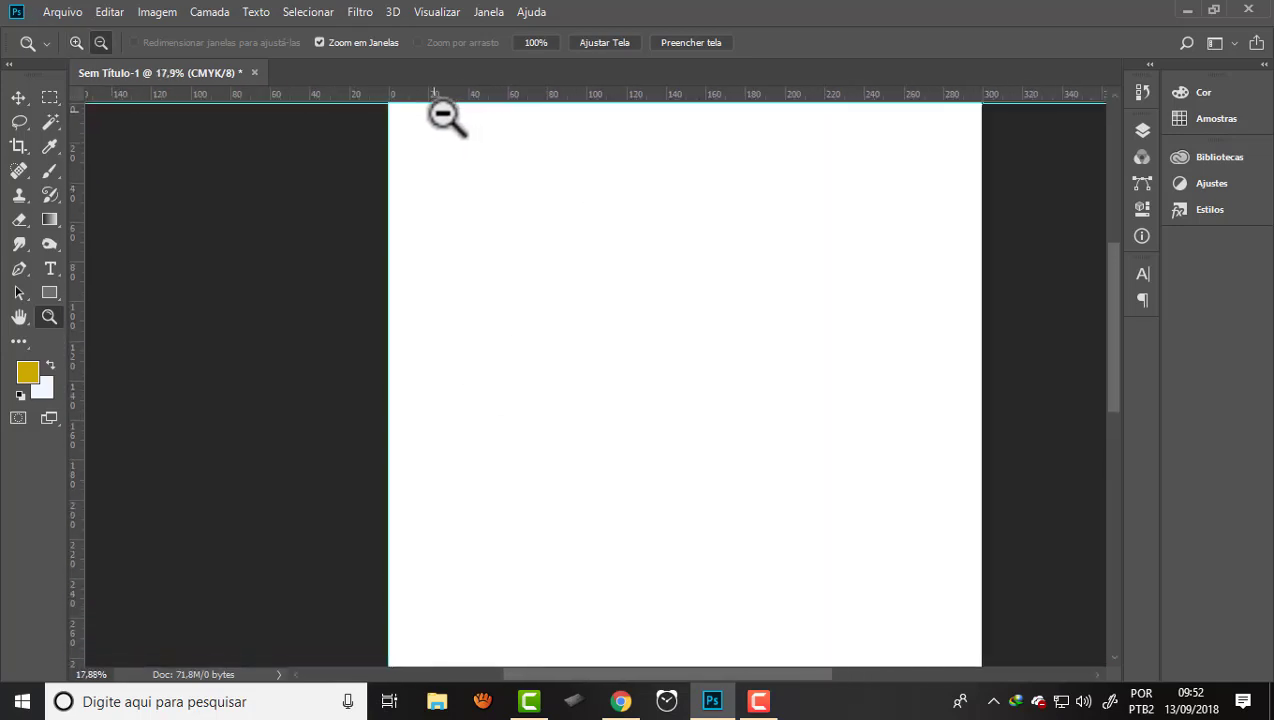
scroll(446, 300, down, 1)
scroll(446, 304, down, 1)
scroll(400, 110, up, 1)
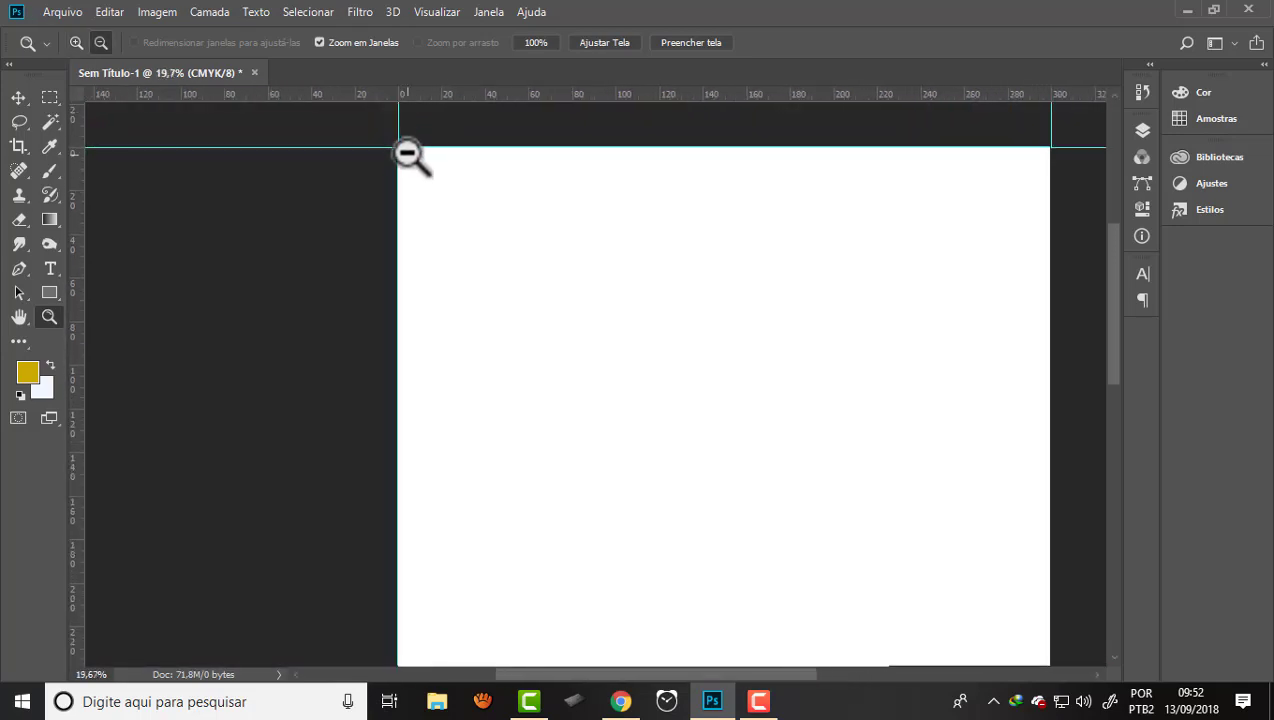
scroll(408, 155, up, 2)
scroll(405, 148, up, 1)
scroll(402, 146, up, 1)
scroll(402, 146, down, 2)
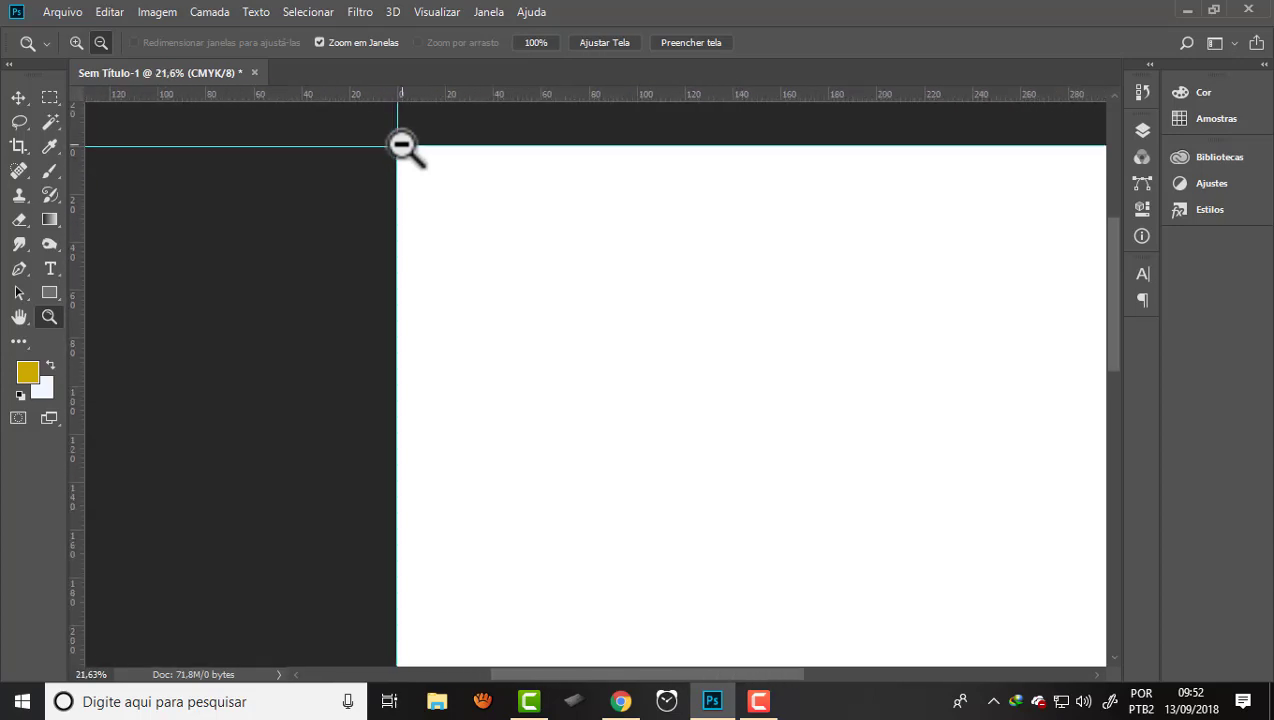
scroll(402, 146, down, 2)
scroll(402, 146, down, 1)
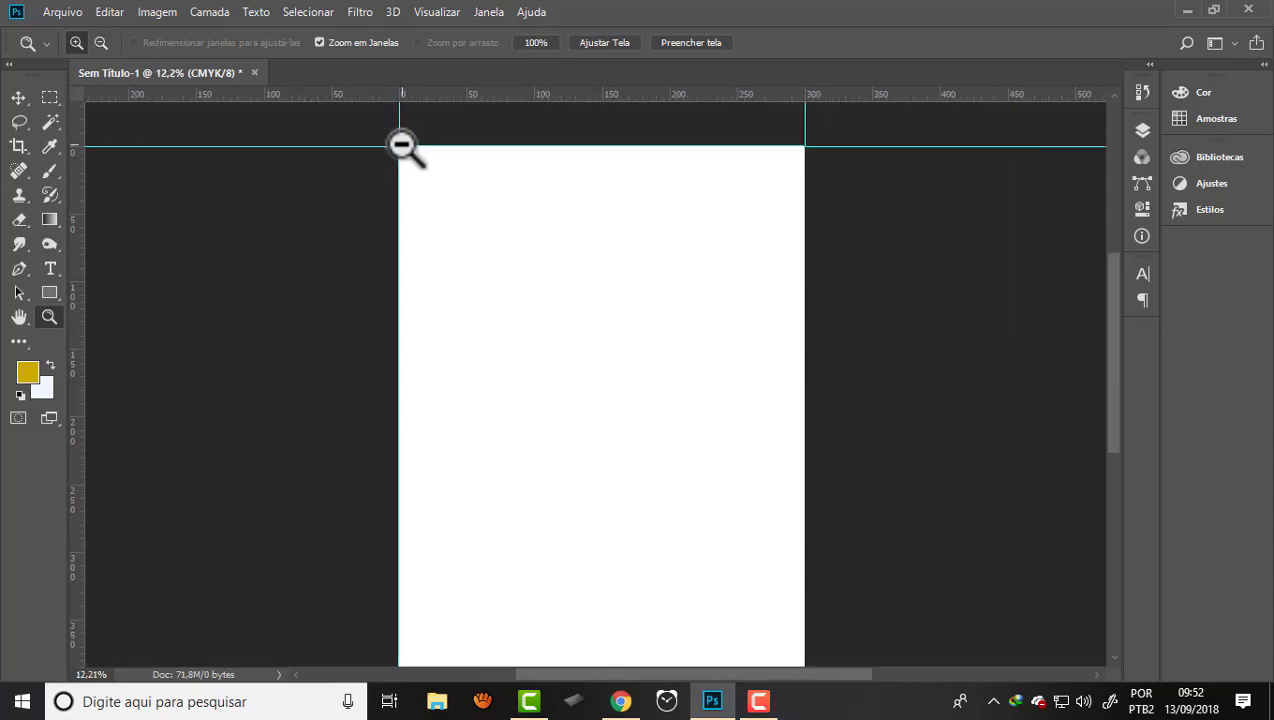
Step: In Novo Layout de guias, enable 2 columns with a 4 mm gutter
click(437, 12)
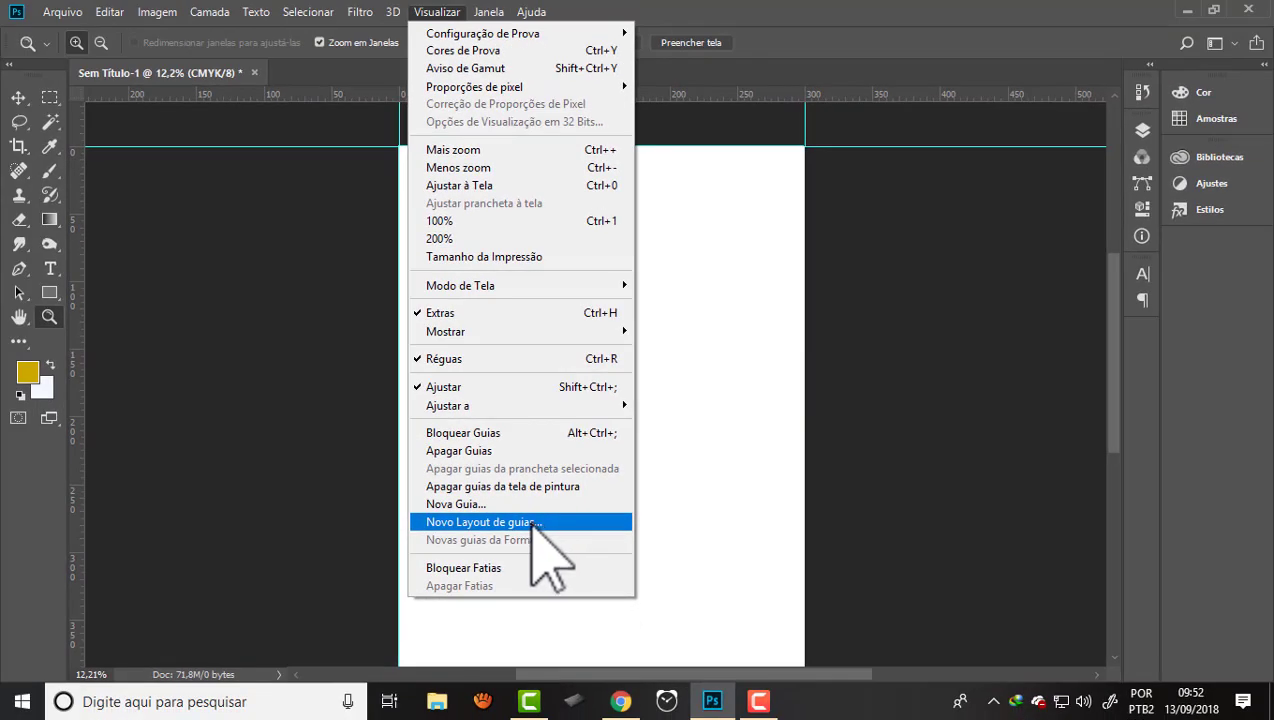
click(478, 522)
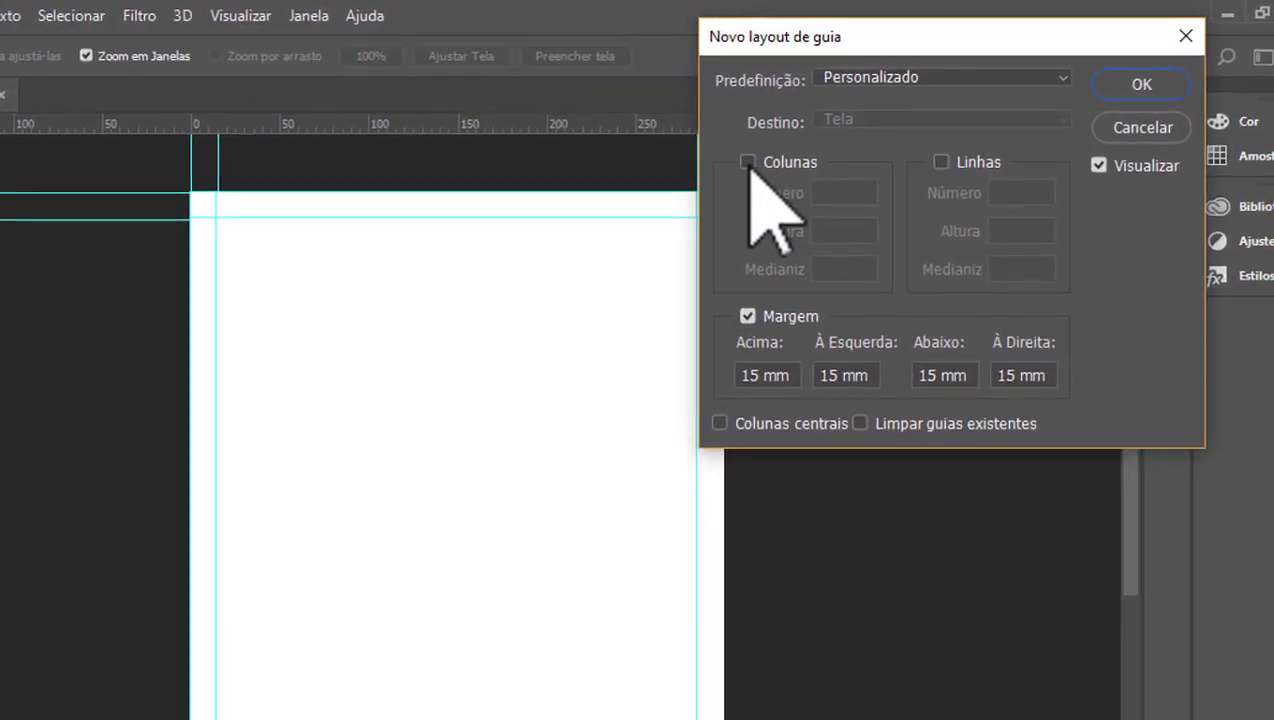
click(748, 163)
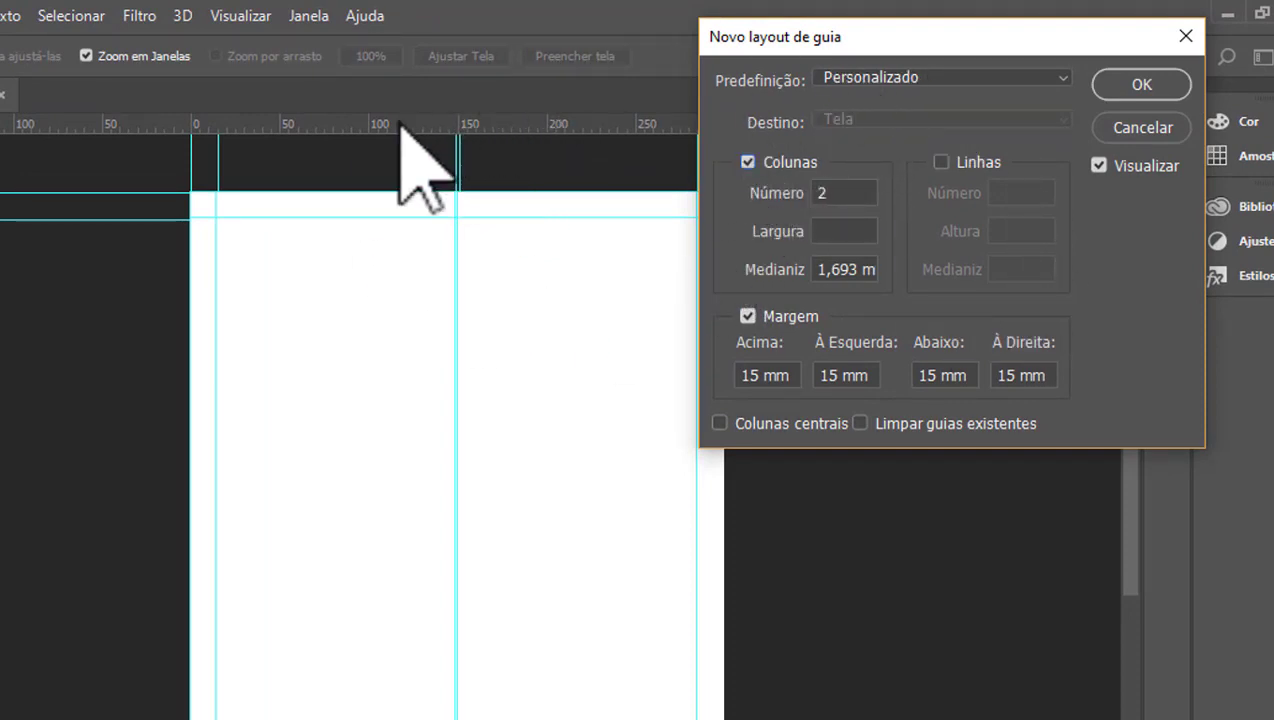
double_click(832, 196)
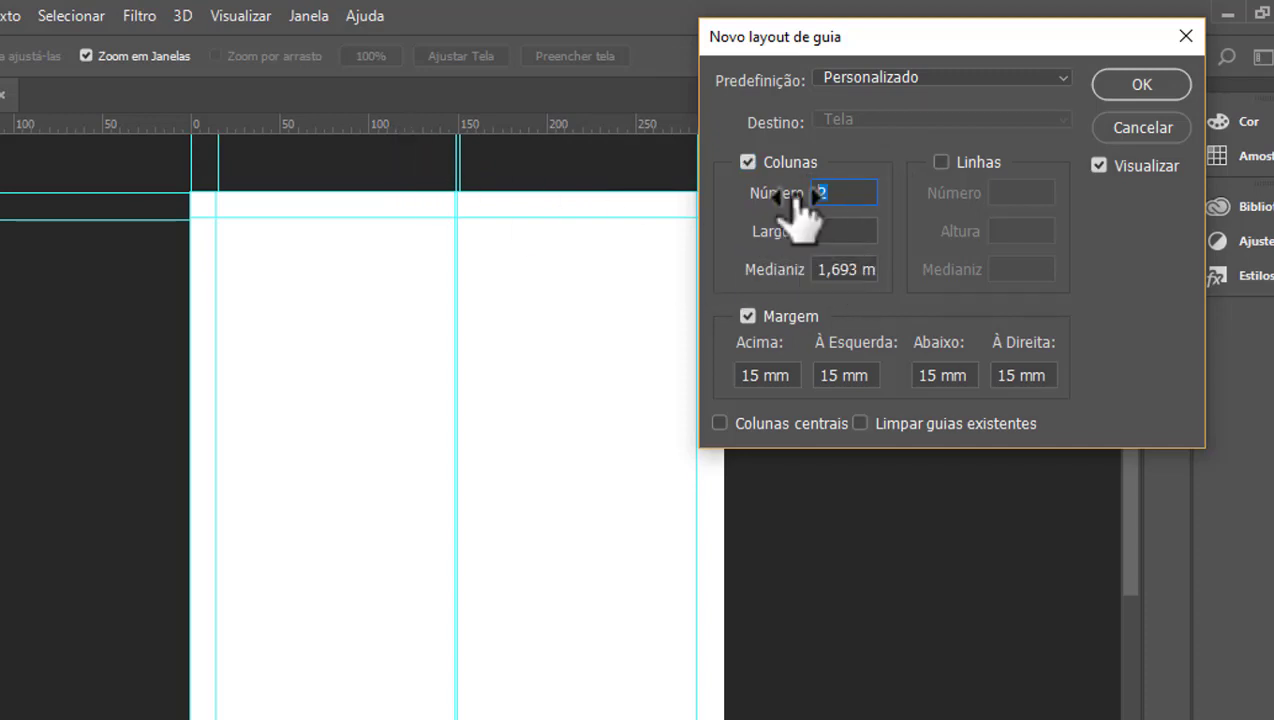
double_click(860, 270)
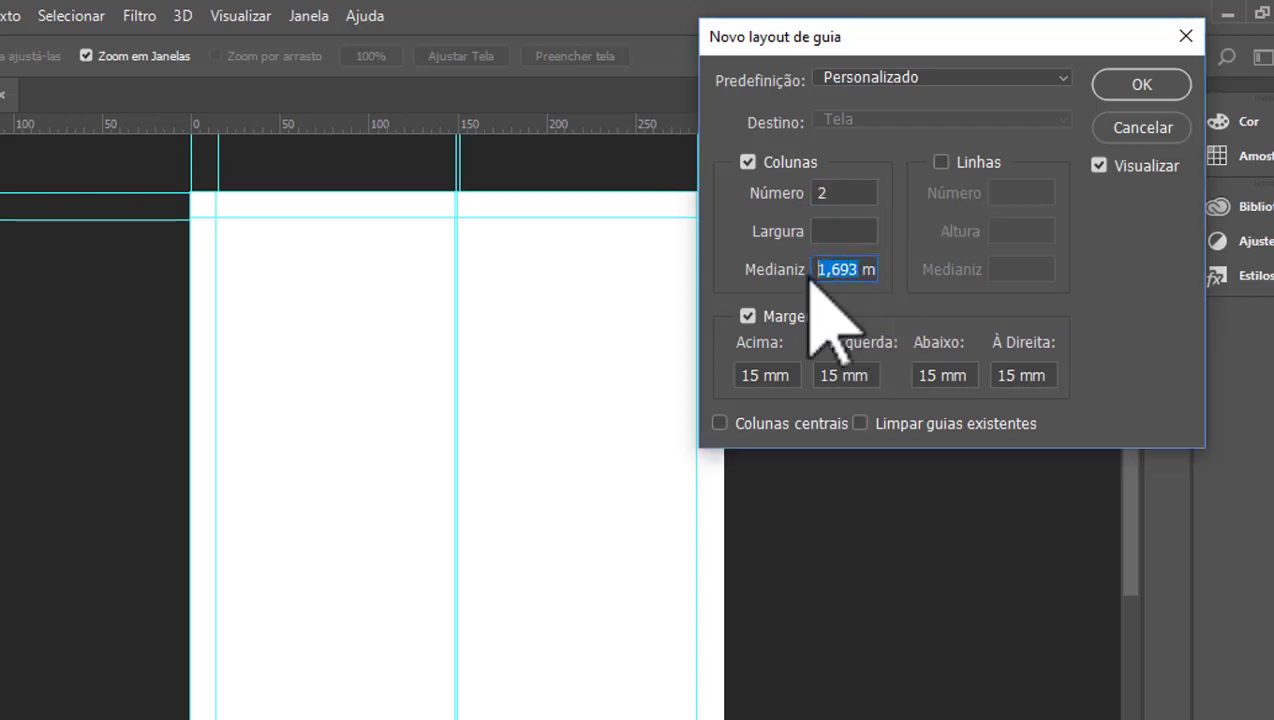
text(2)
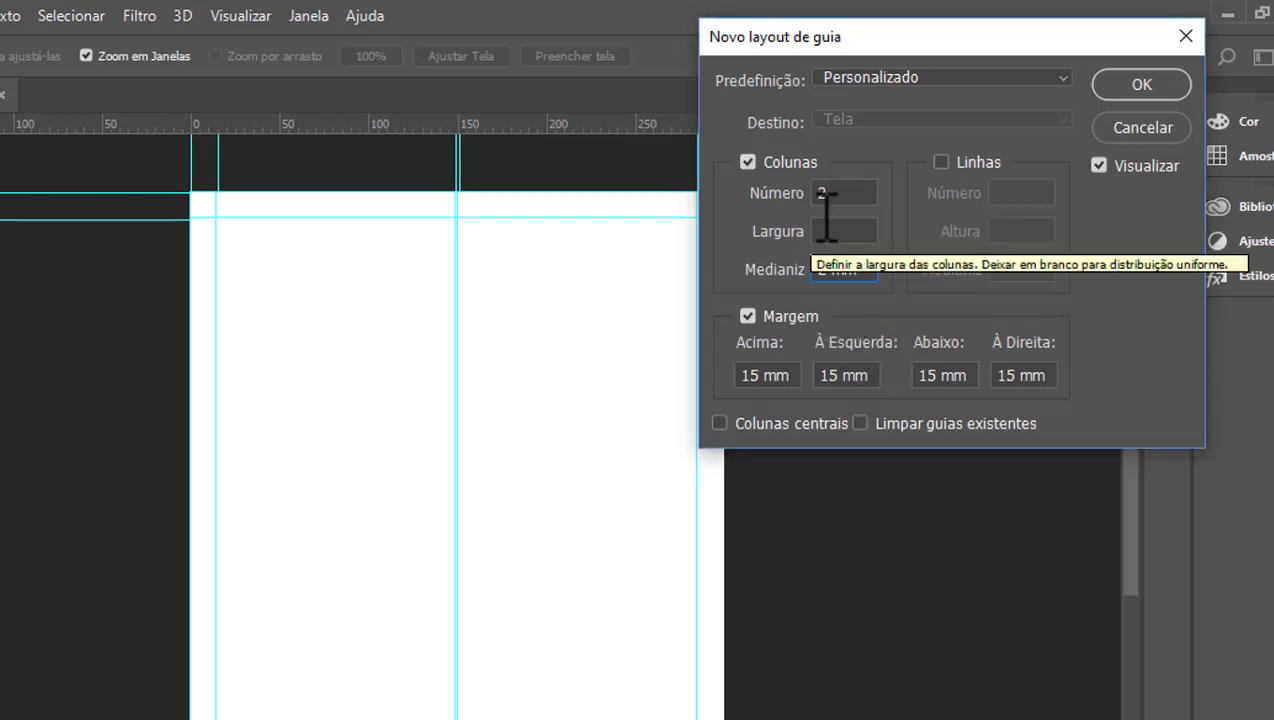
click(848, 193)
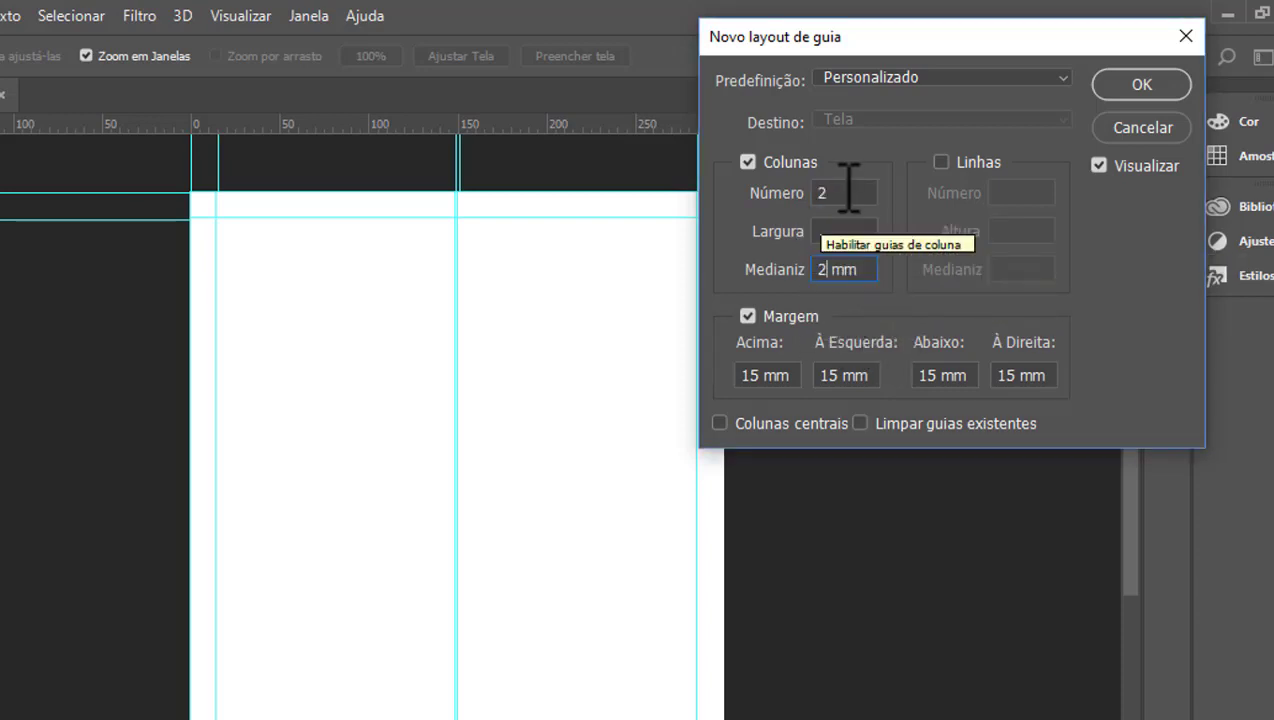
click(855, 270)
text(4)
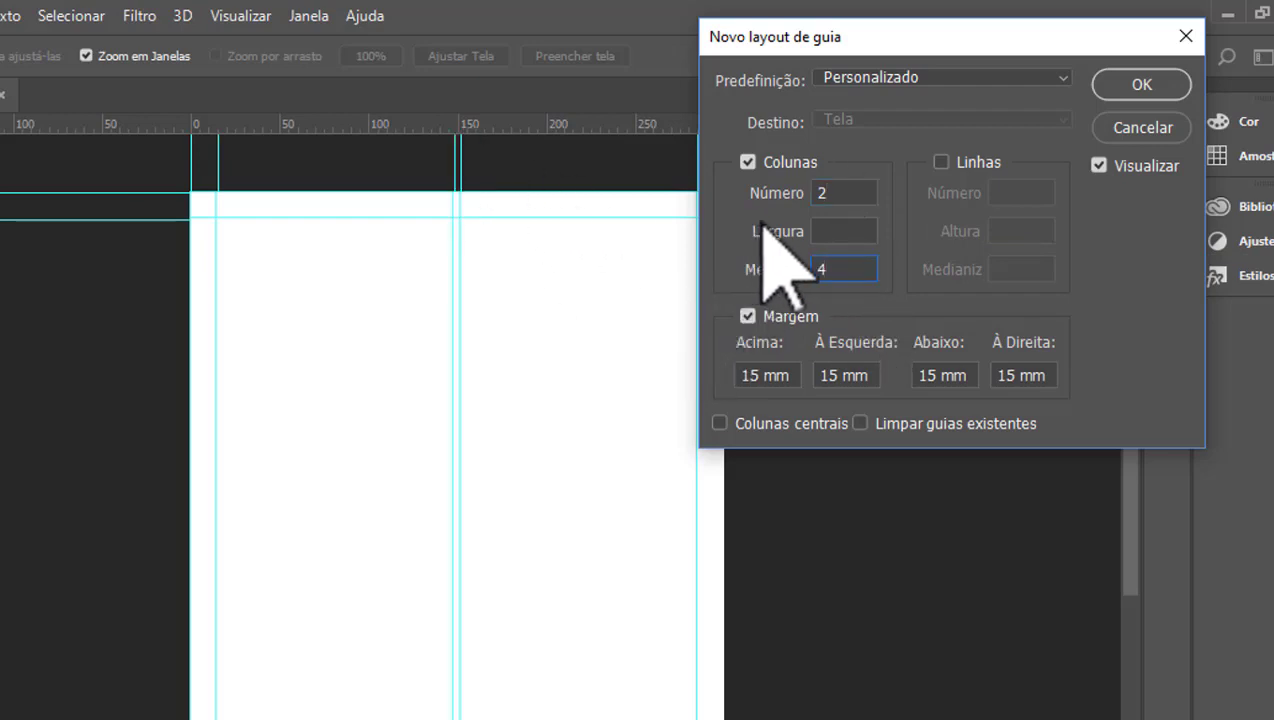
click(843, 230)
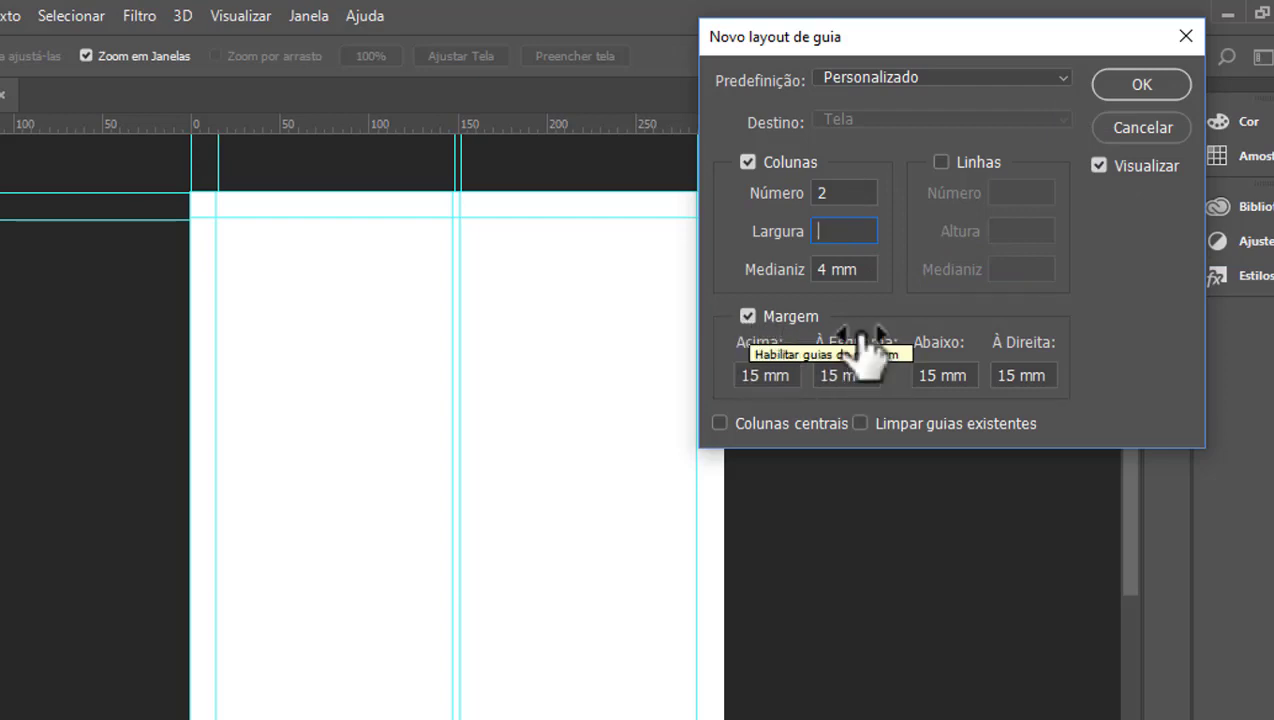
Step: Set 15 mm margins on all sides and apply the guide layout
click(750, 376)
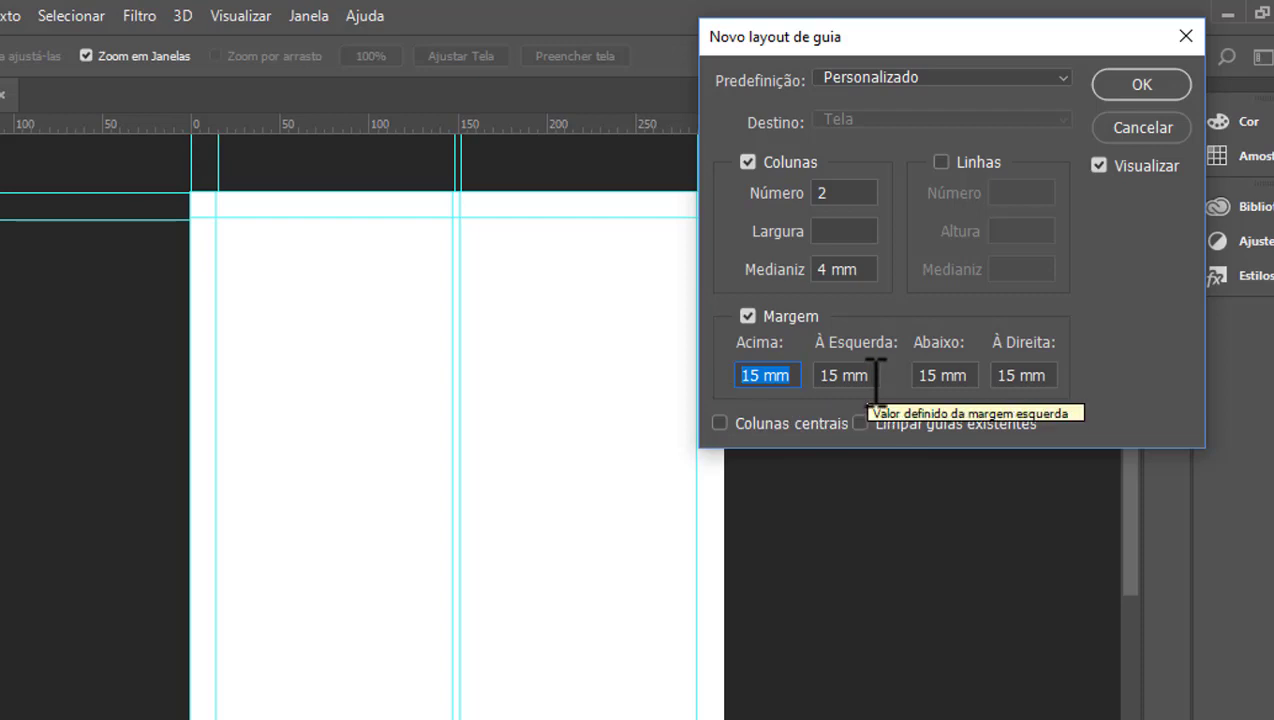
click(840, 378)
click(795, 375)
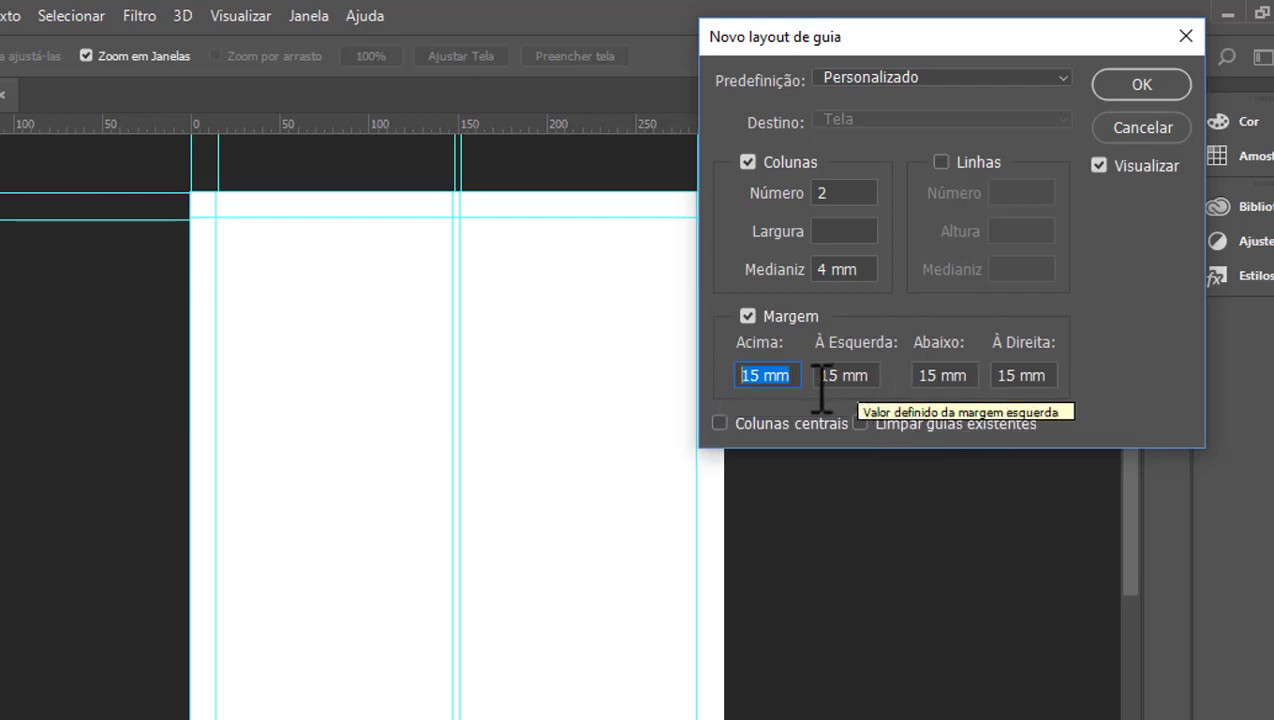
drag(1035, 35, 1021, 29)
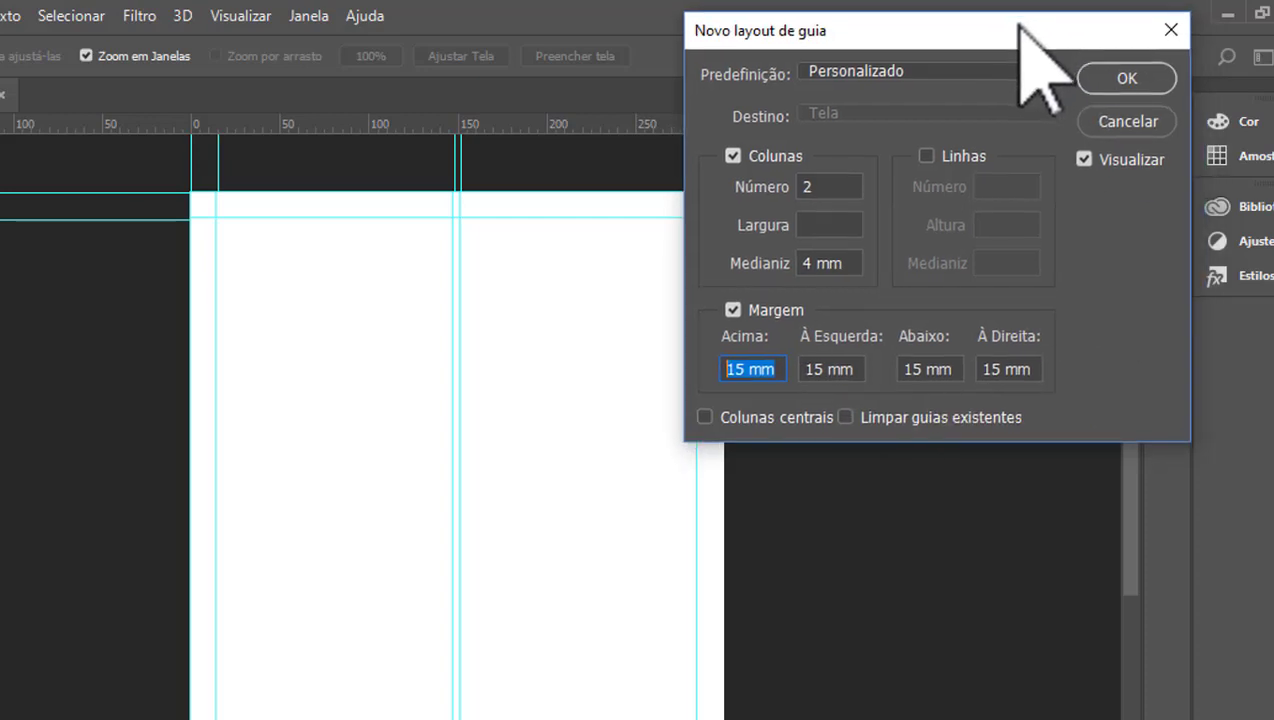
click(777, 372)
drag(779, 378, 731, 384)
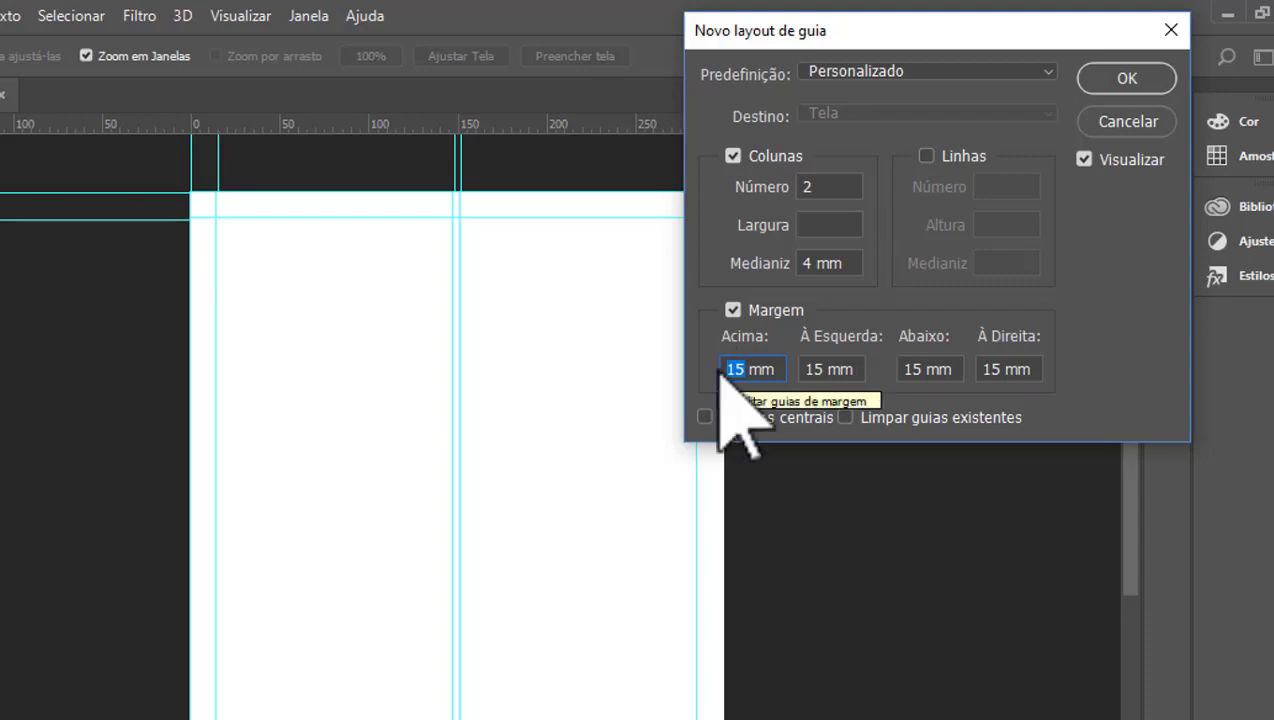
text(1)
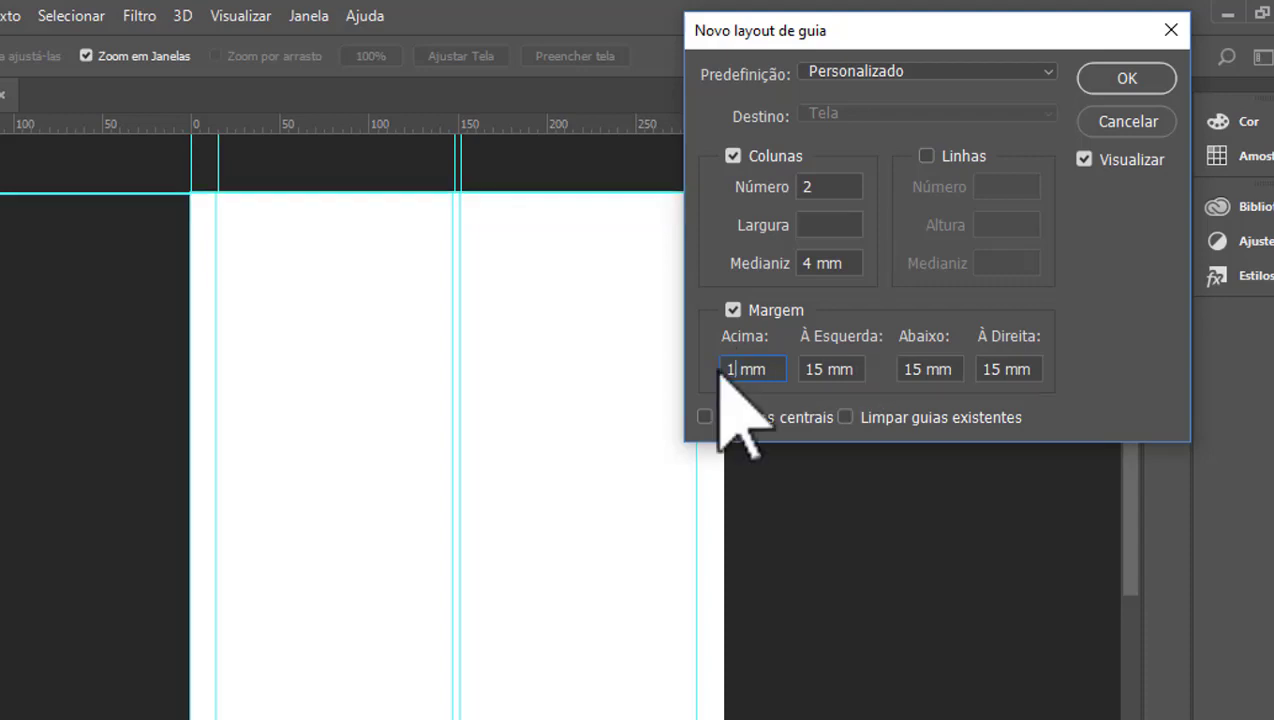
text(0)
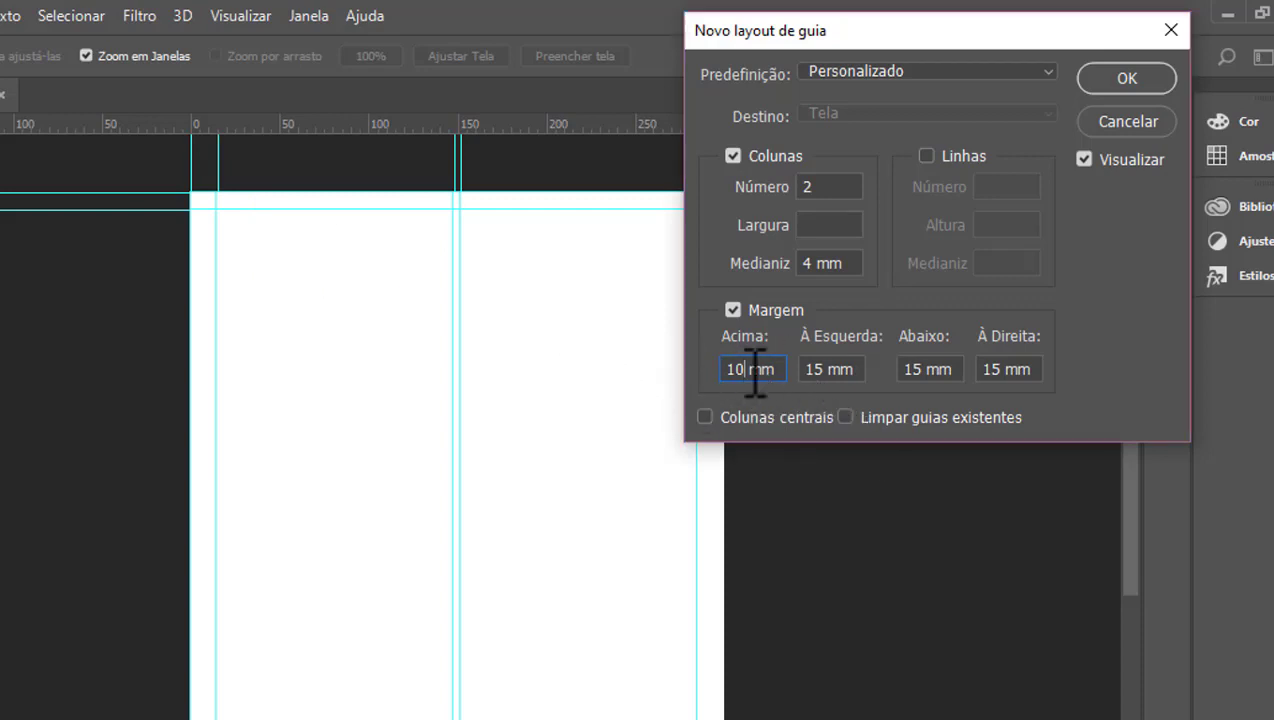
text(1)
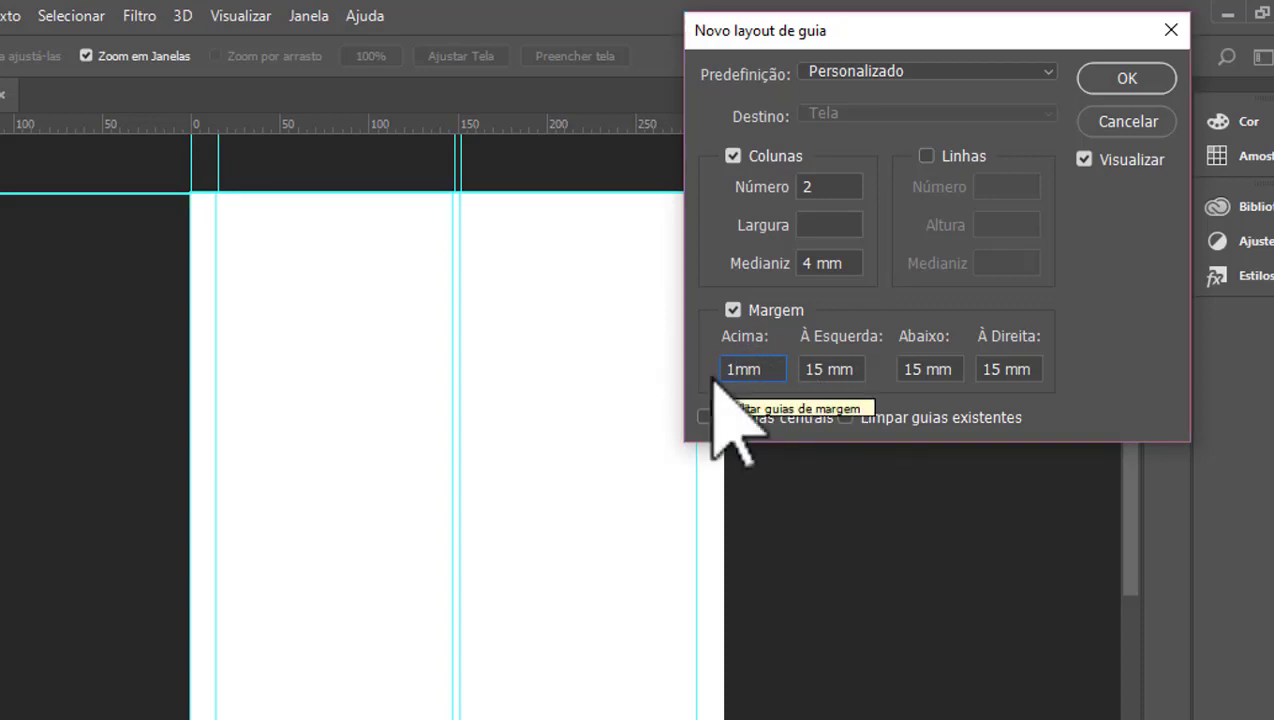
text(5)
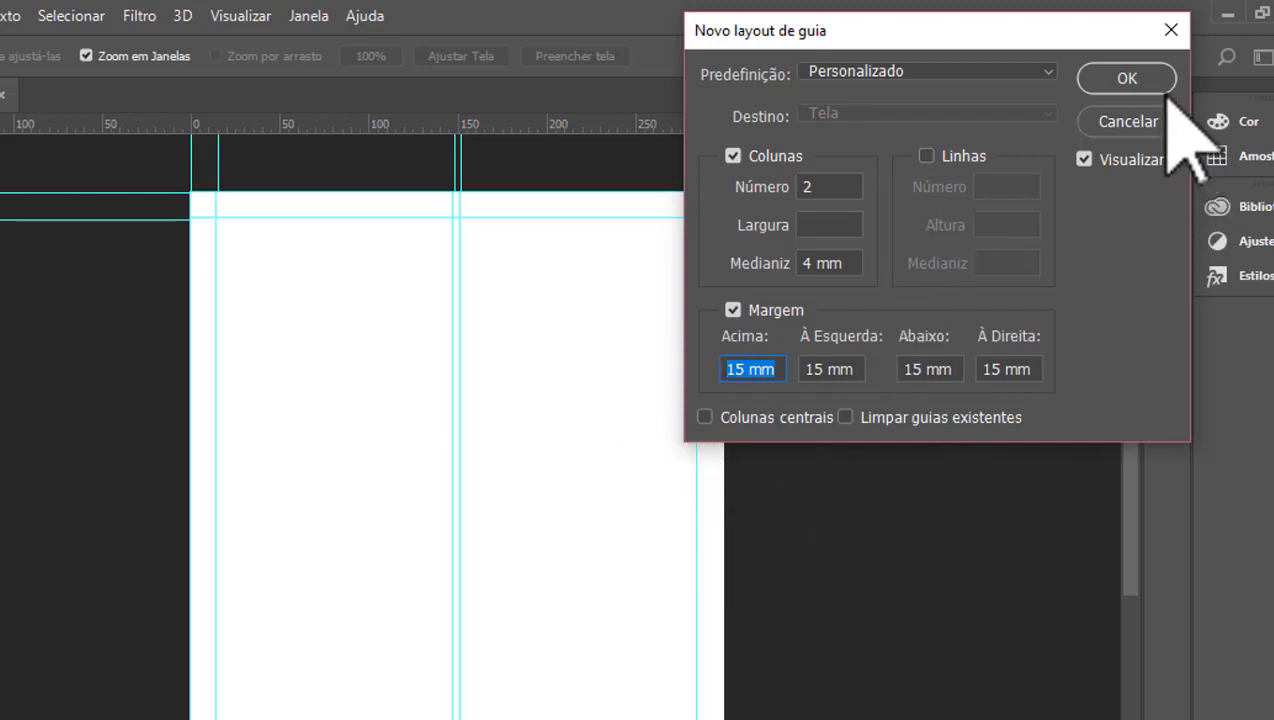
click(1125, 80)
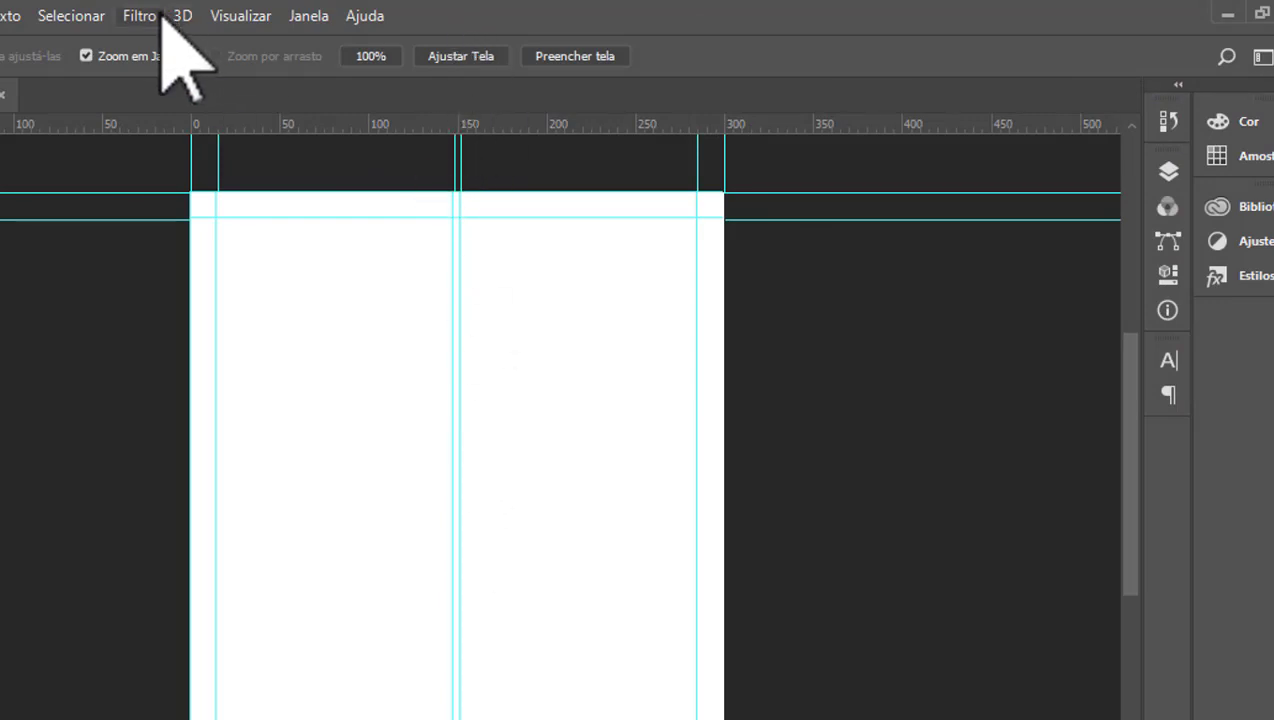
click(225, 16)
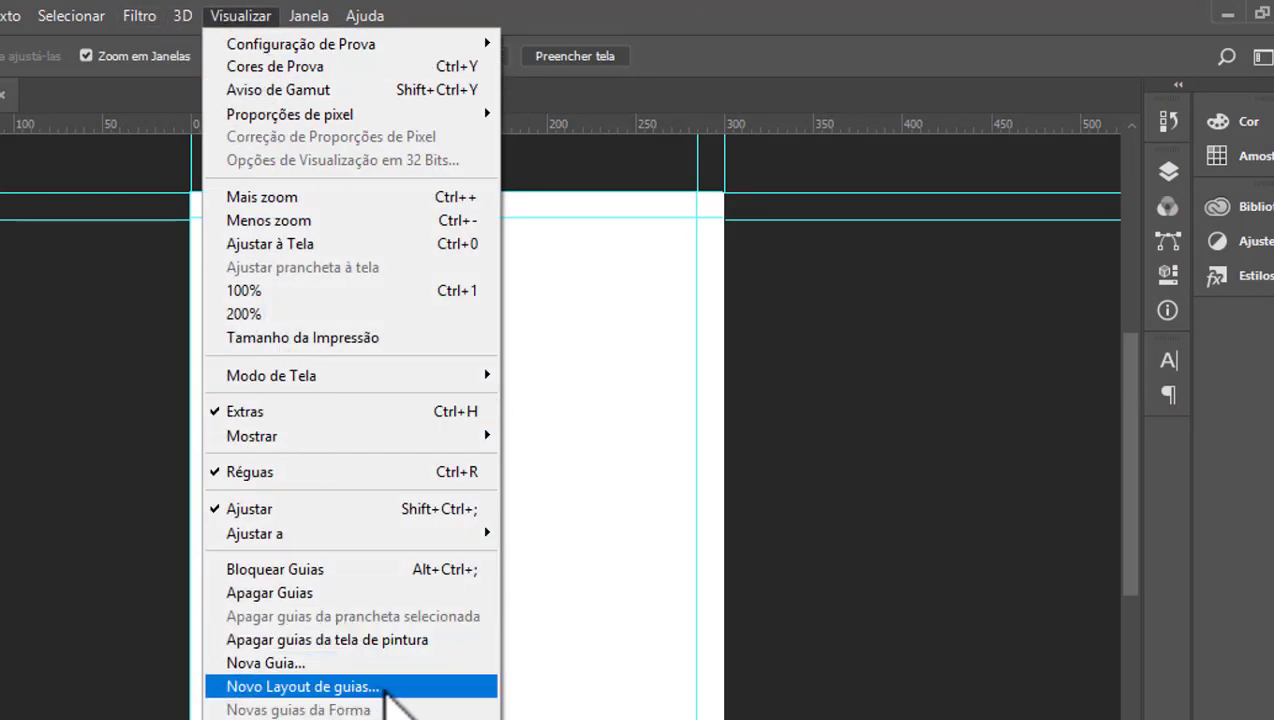
click(383, 688)
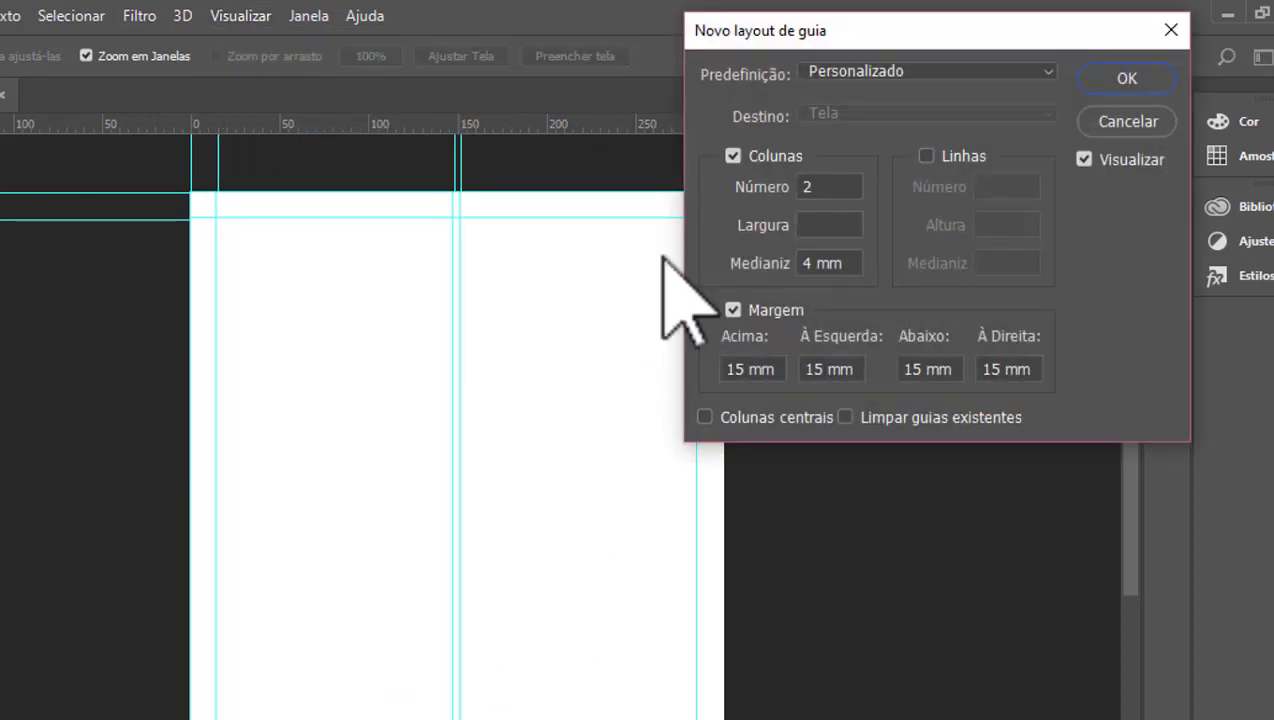
click(733, 156)
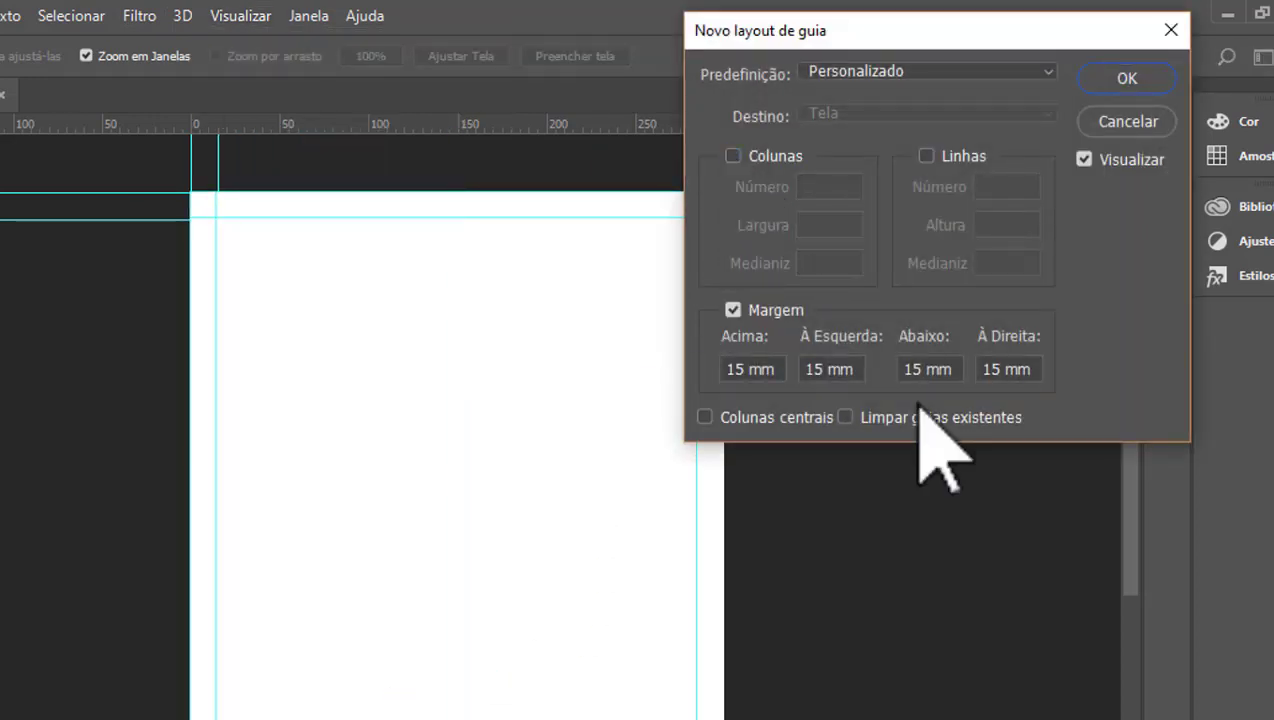
click(1095, 78)
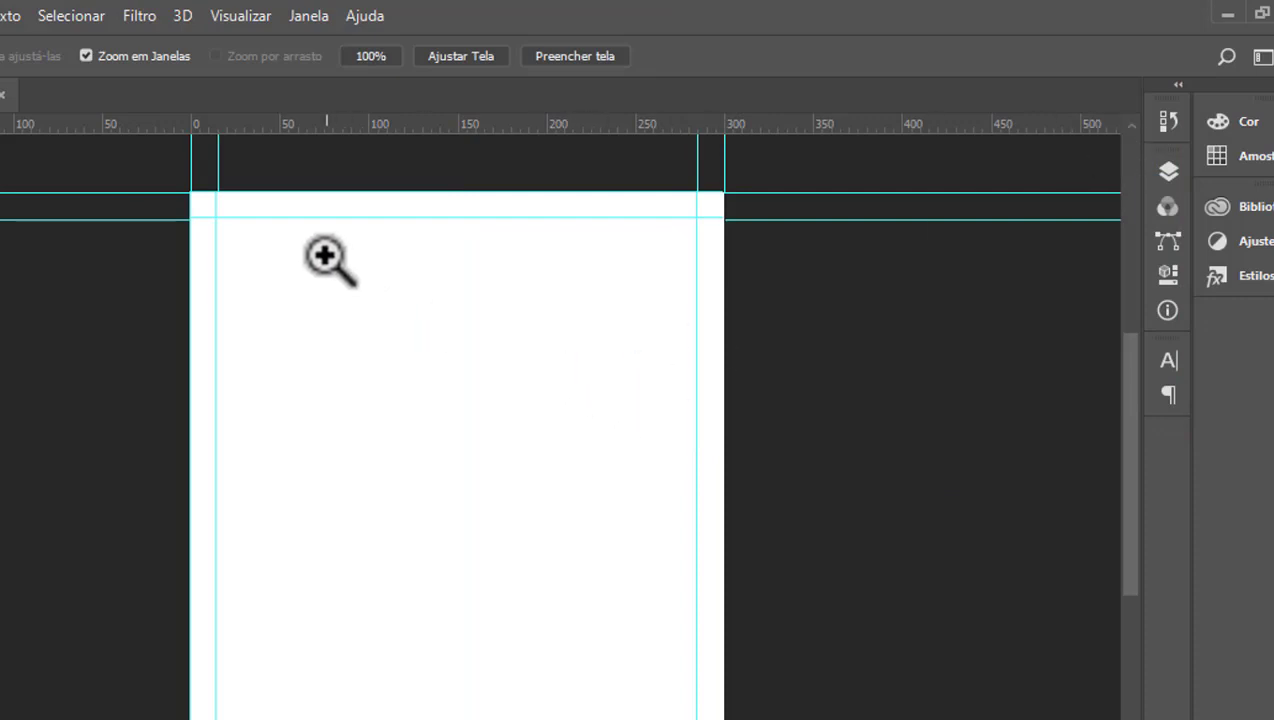
scroll(172, 172, up, 2)
scroll(186, 177, up, 2)
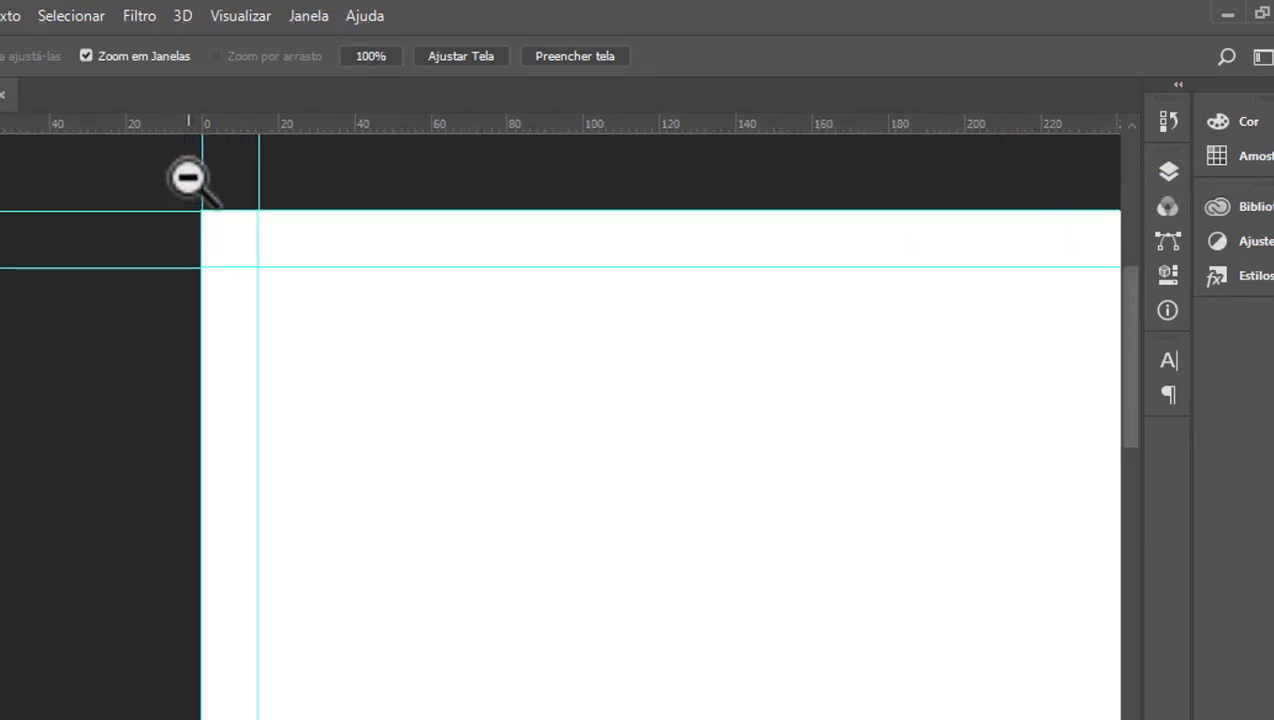
scroll(188, 177, up, 2)
scroll(188, 177, up, 1)
scroll(205, 205, up, 2)
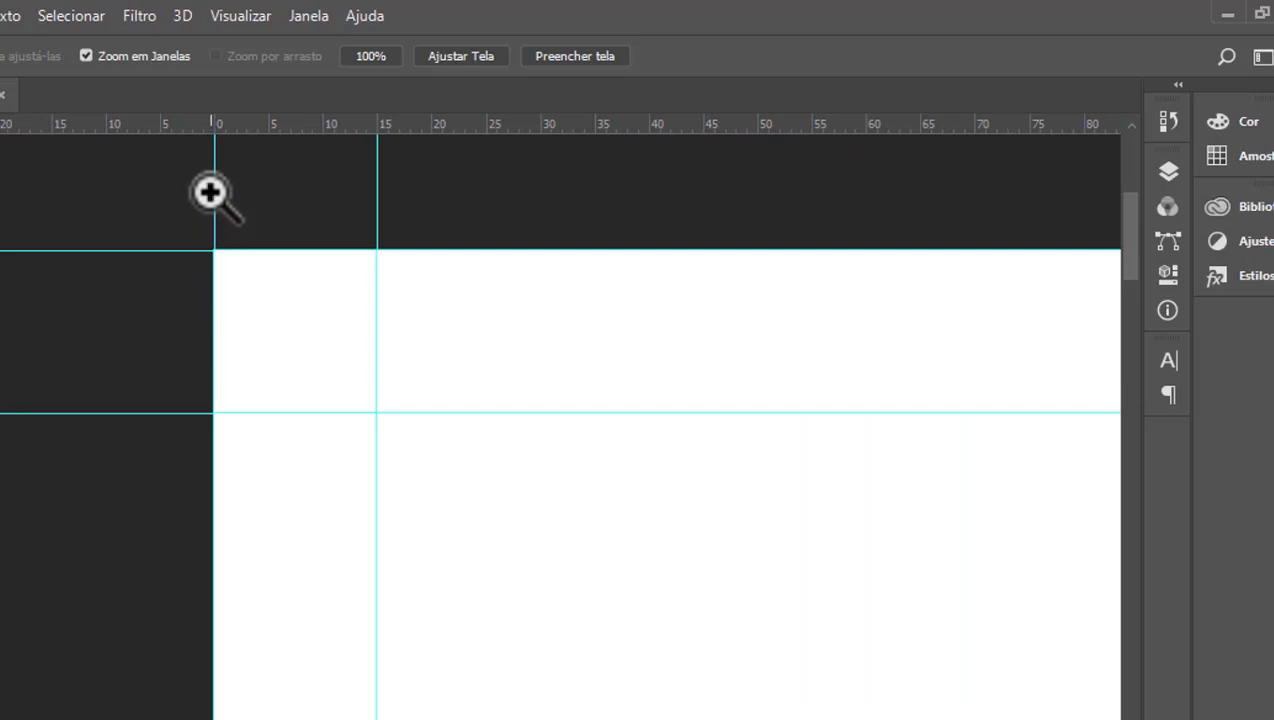
scroll(220, 150, up, 1)
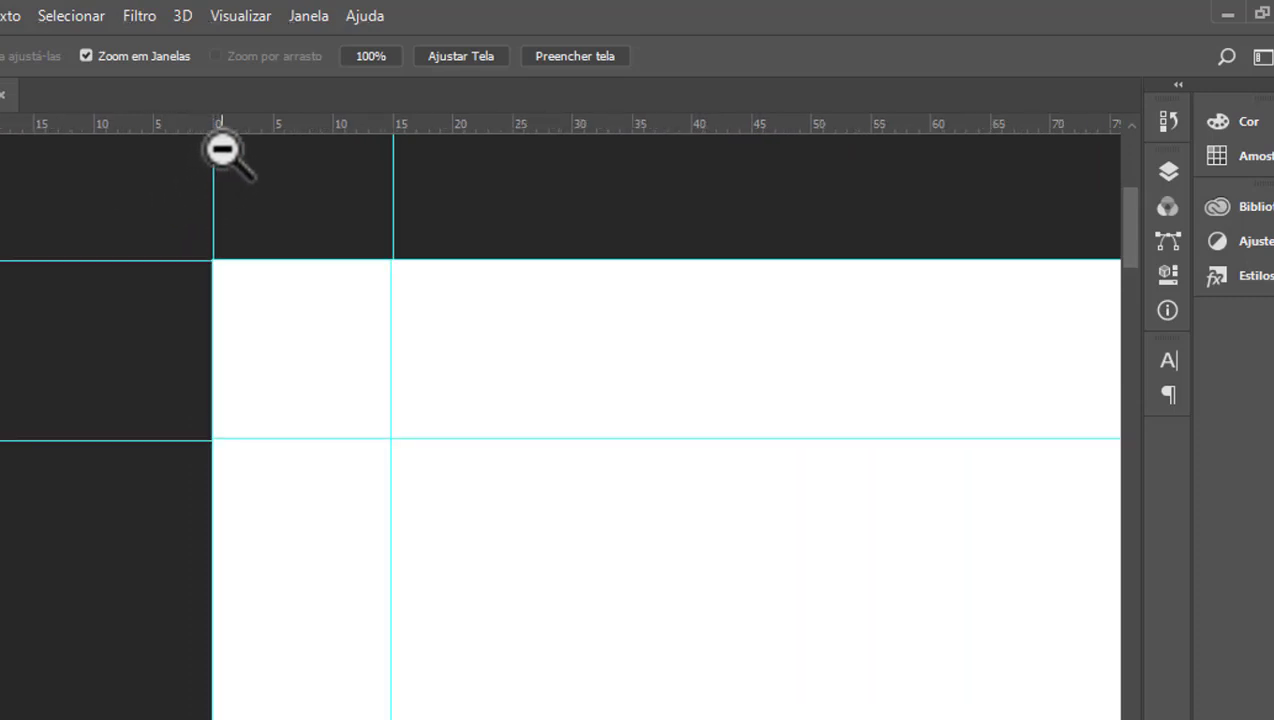
scroll(220, 148, up, 2)
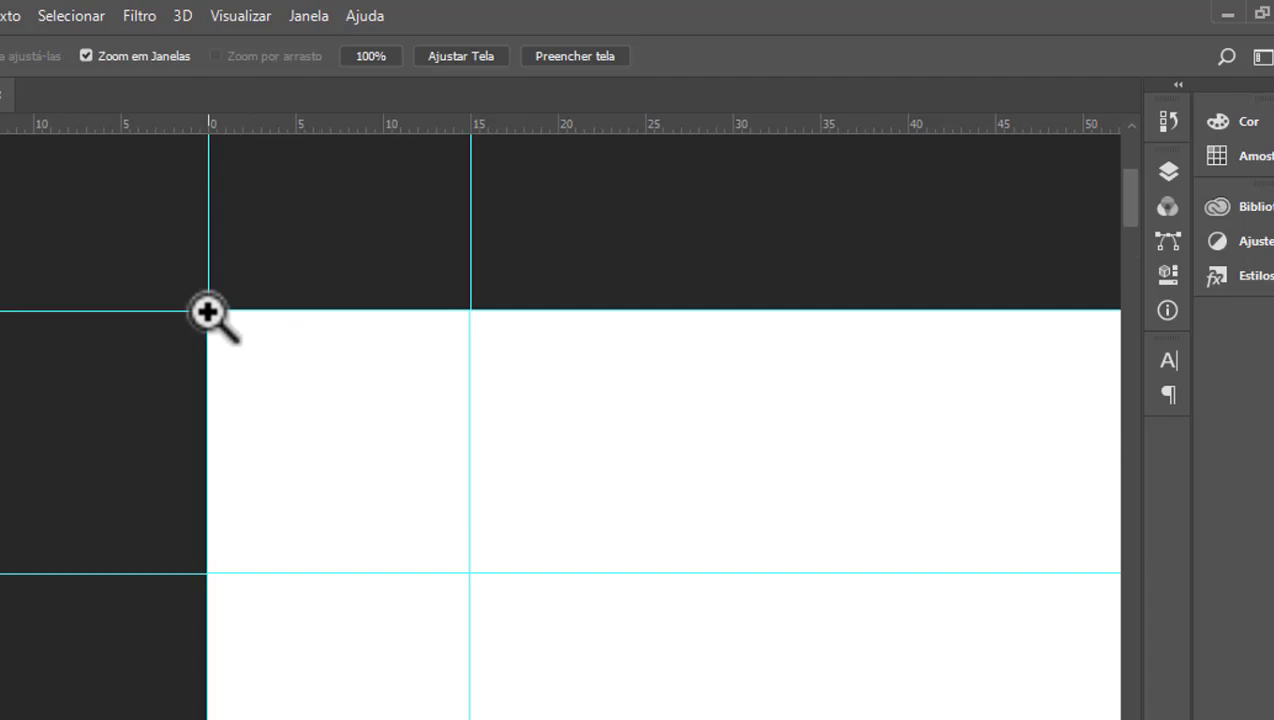
scroll(204, 300, down, 1)
scroll(200, 280, down, 1)
scroll(200, 276, down, 2)
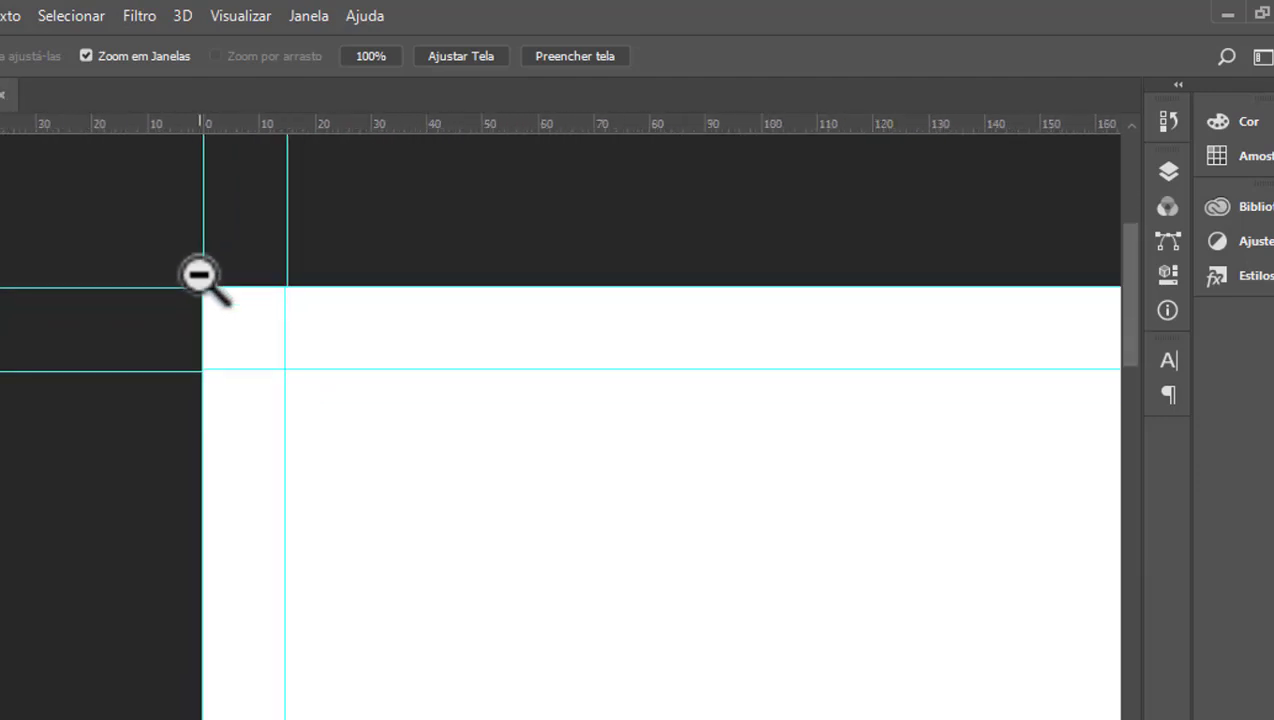
scroll(200, 276, down, 2)
scroll(205, 276, down, 1)
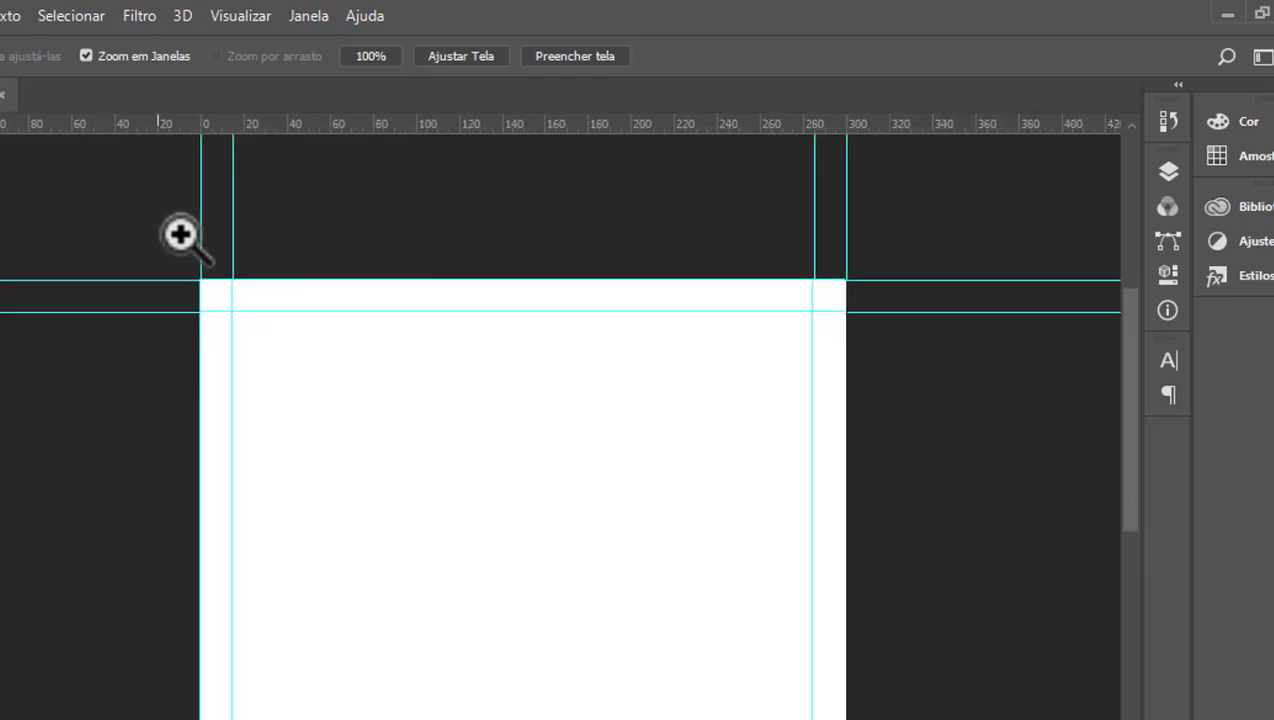
drag(200, 278, 913, 384)
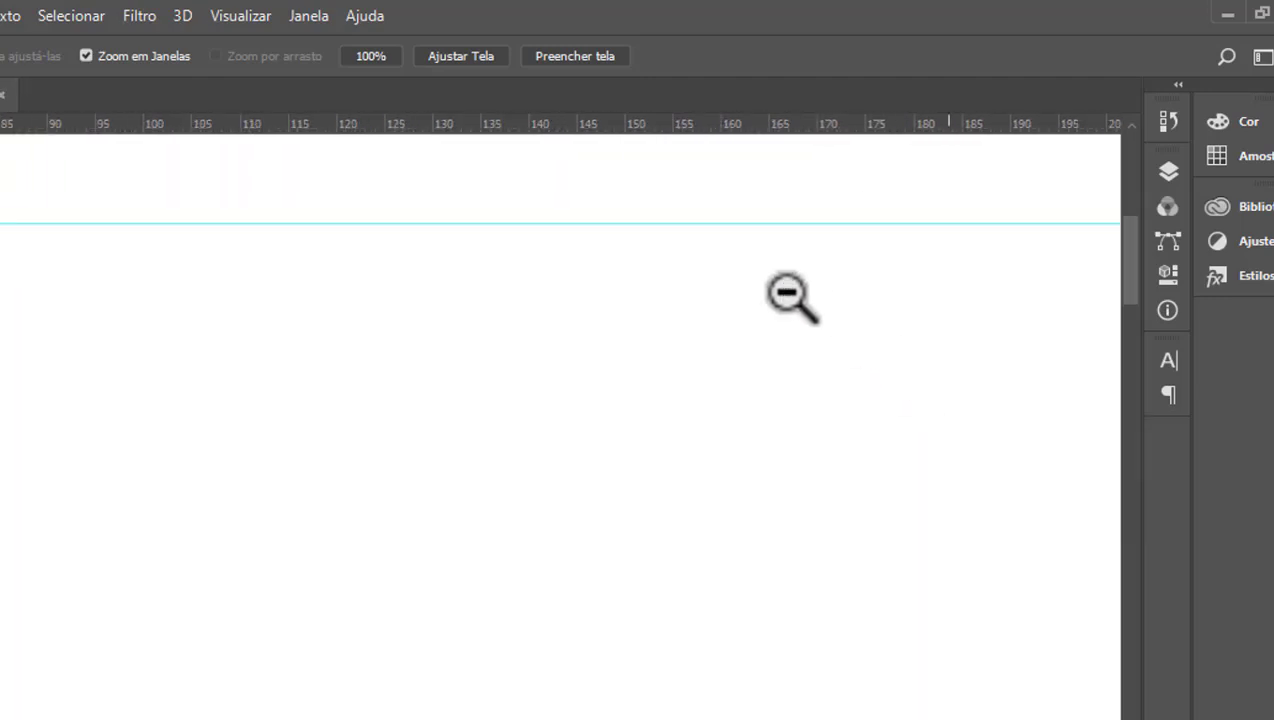
scroll(787, 294, down, 1)
scroll(787, 294, down, 1)
scroll(165, 179, up, 1)
scroll(155, 178, up, 1)
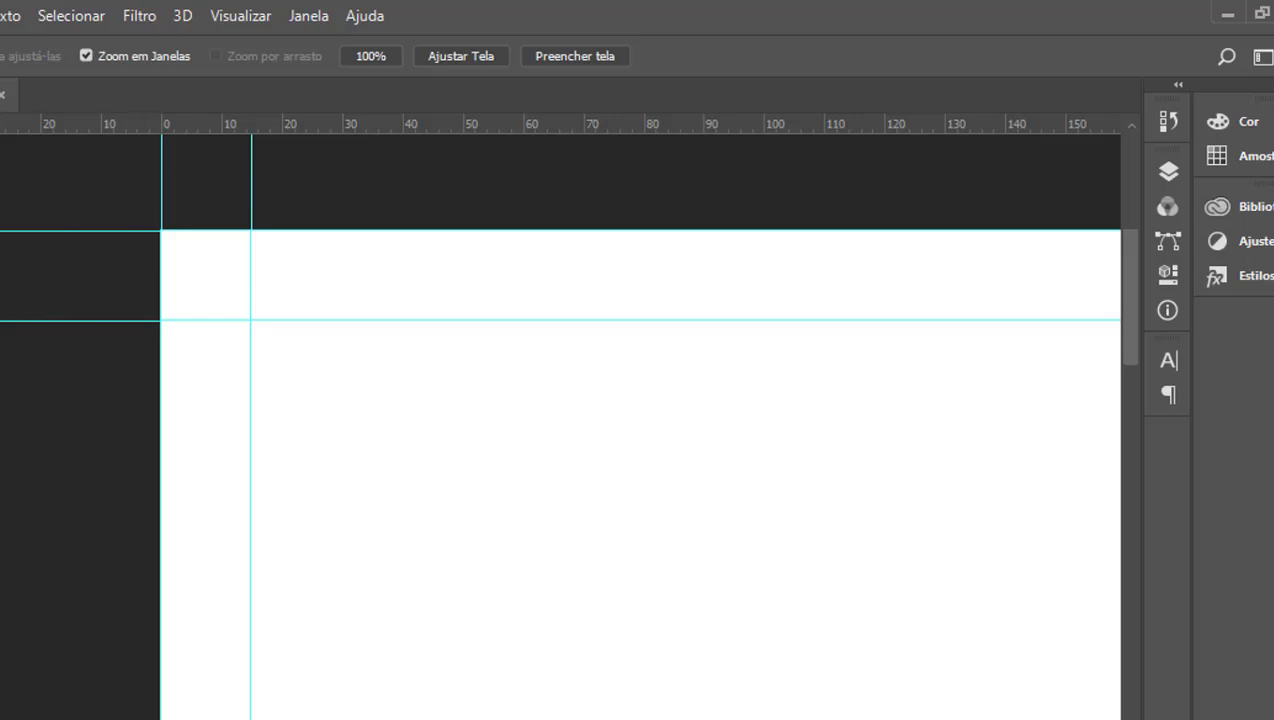
scroll(14, 270, right, 1)
scroll(90, 255, right, 2)
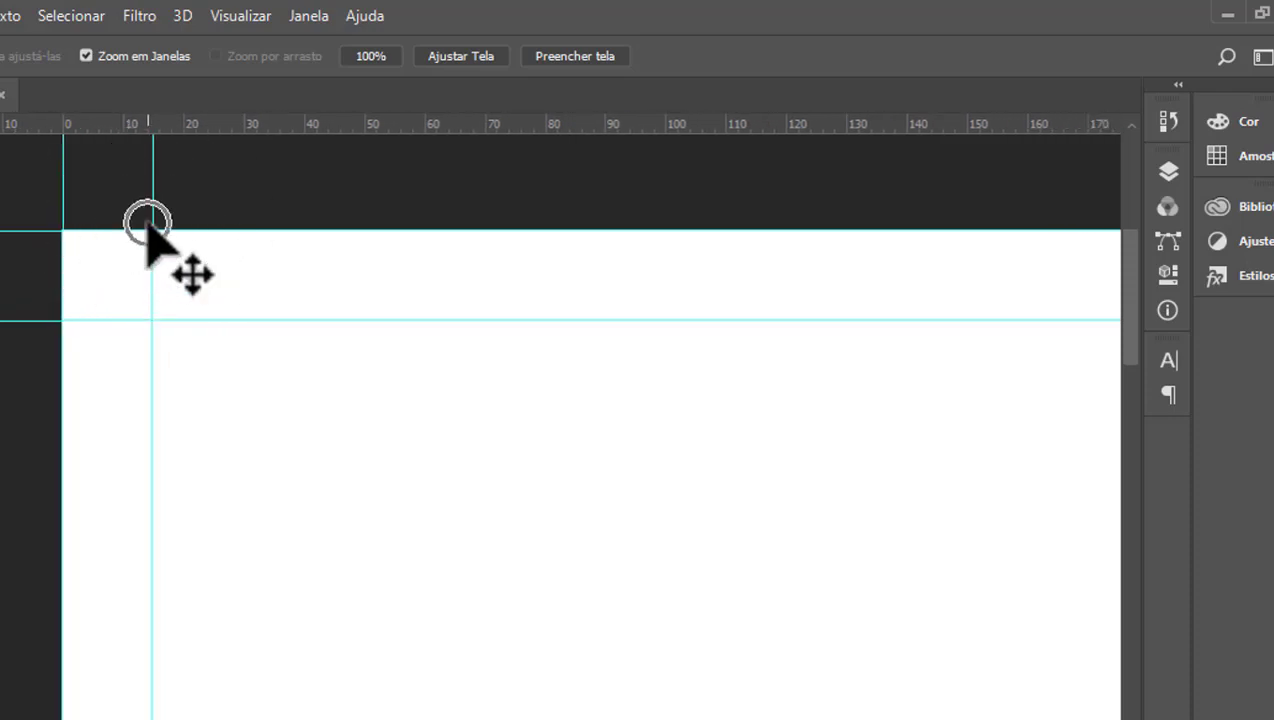
scroll(148, 225, down, 1)
scroll(148, 225, down, 2)
scroll(148, 225, down, 1)
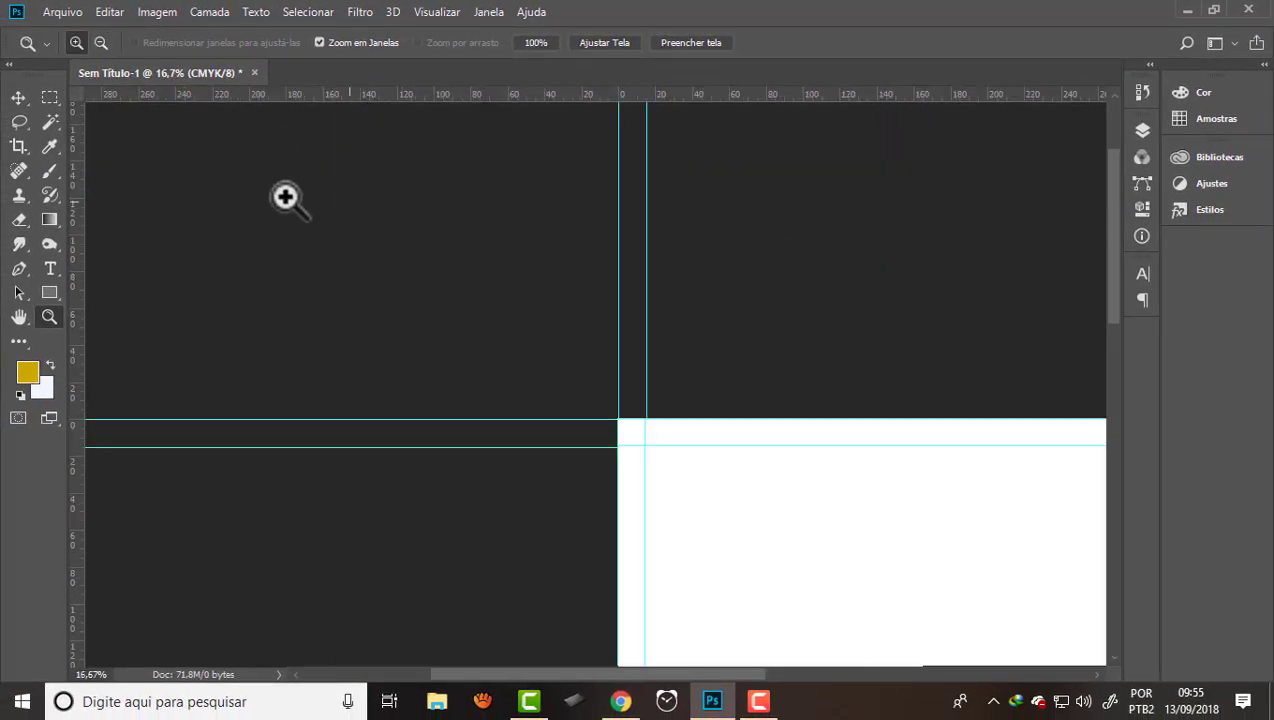
scroll(299, 187, down, 2)
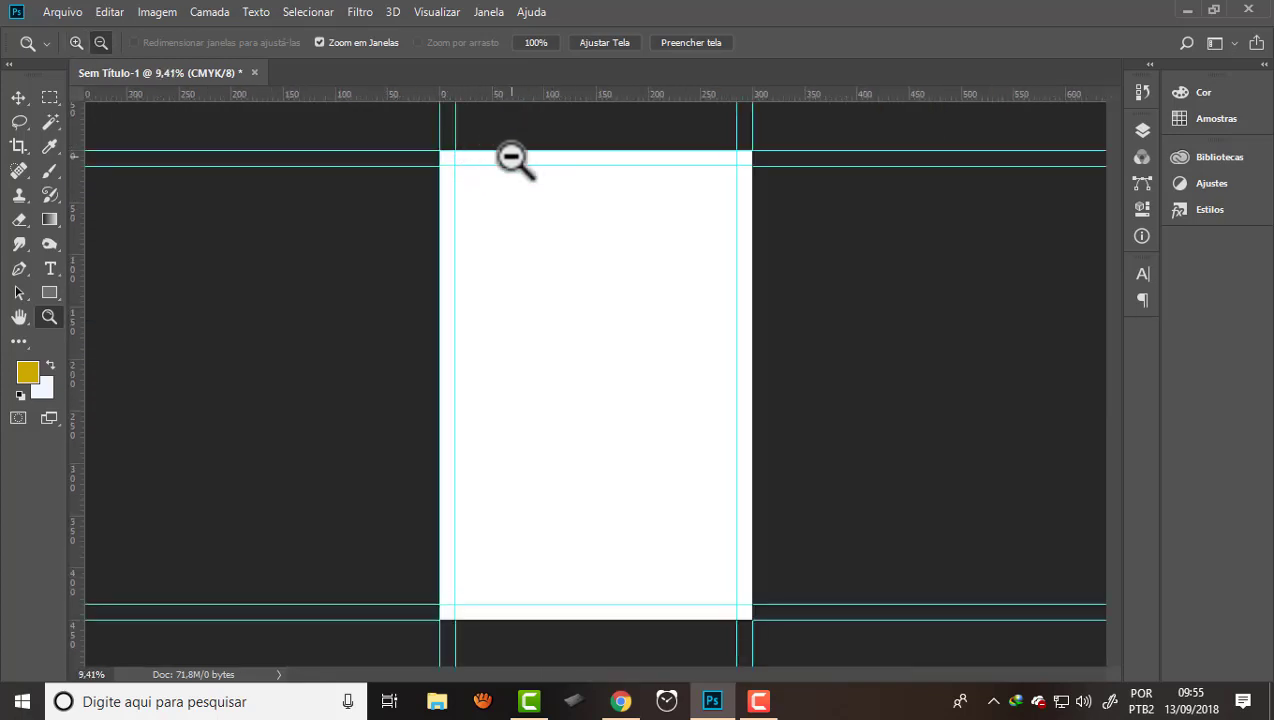
scroll(605, 125, up, 1)
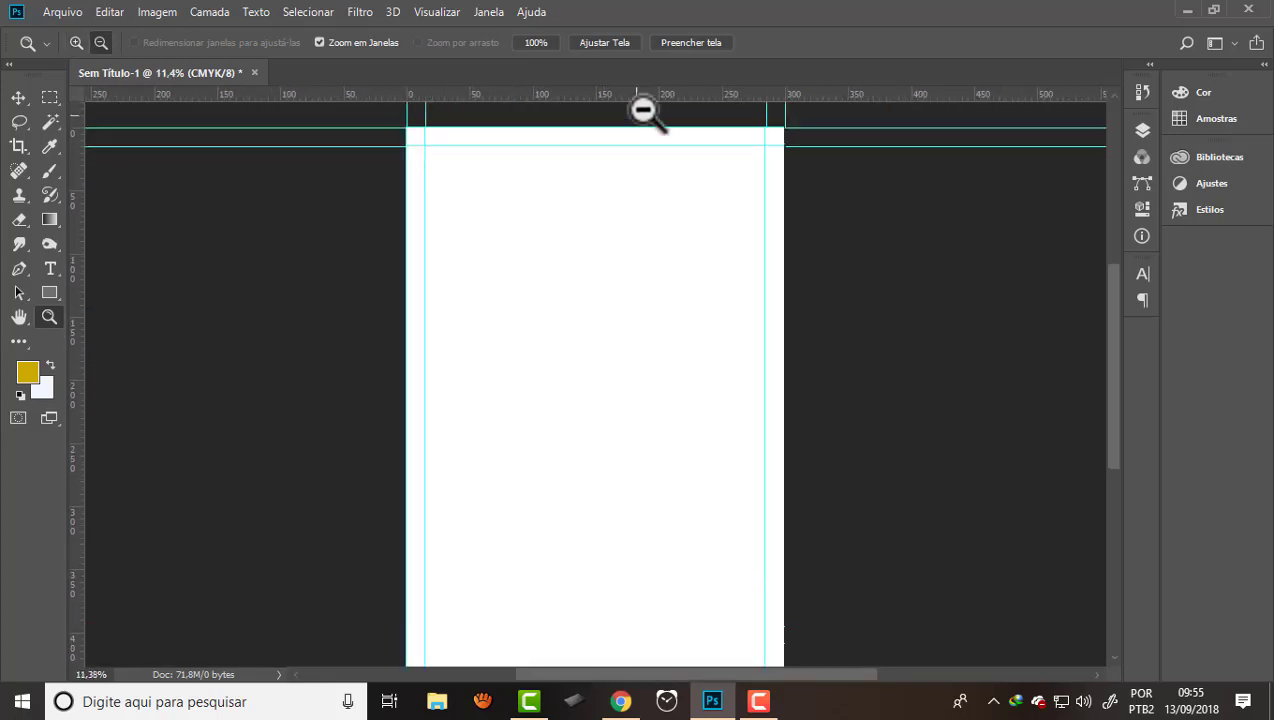
scroll(644, 108, up, 1)
scroll(644, 135, up, 1)
scroll(626, 284, down, 1)
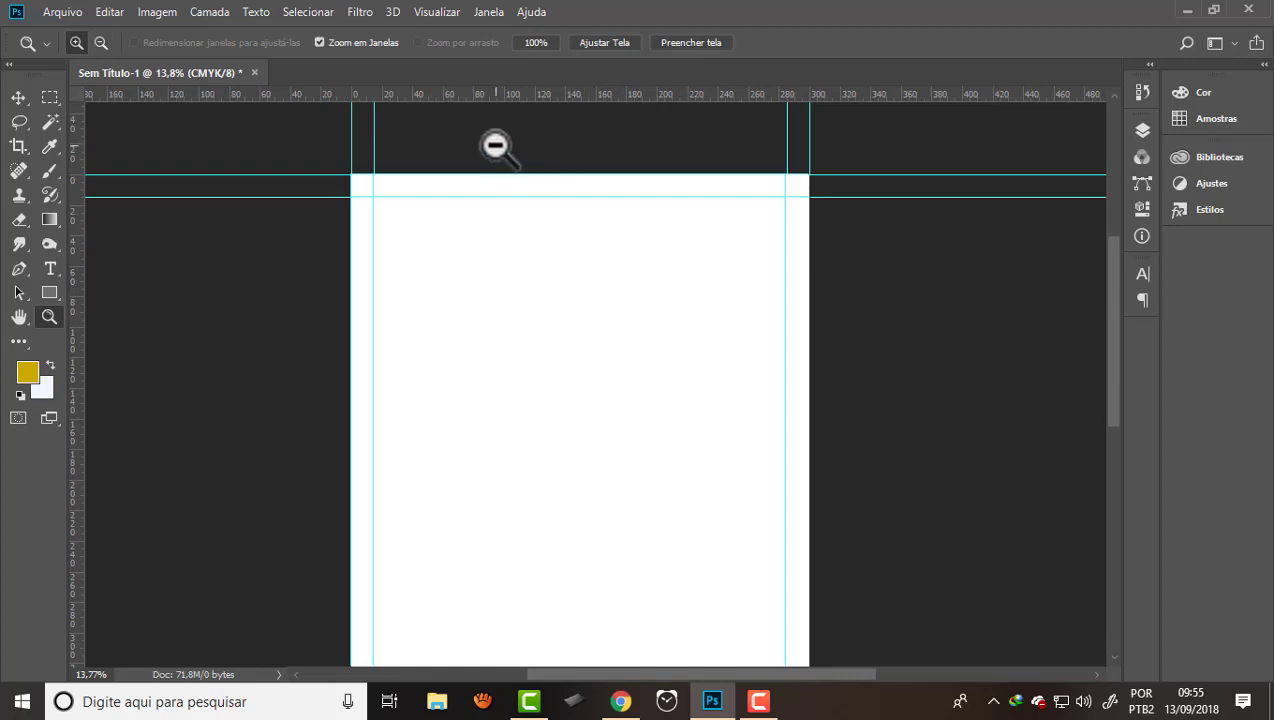
scroll(562, 138, up, 1)
scroll(562, 138, up, 1)
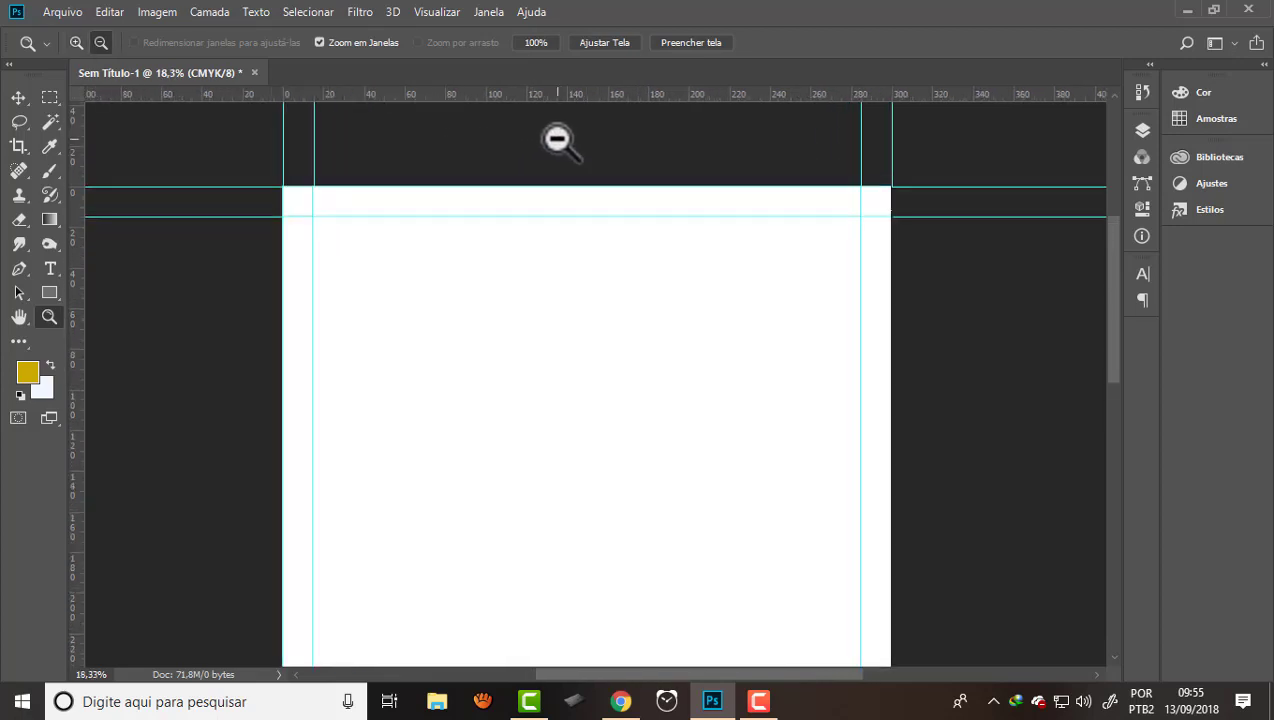
scroll(560, 140, up, 1)
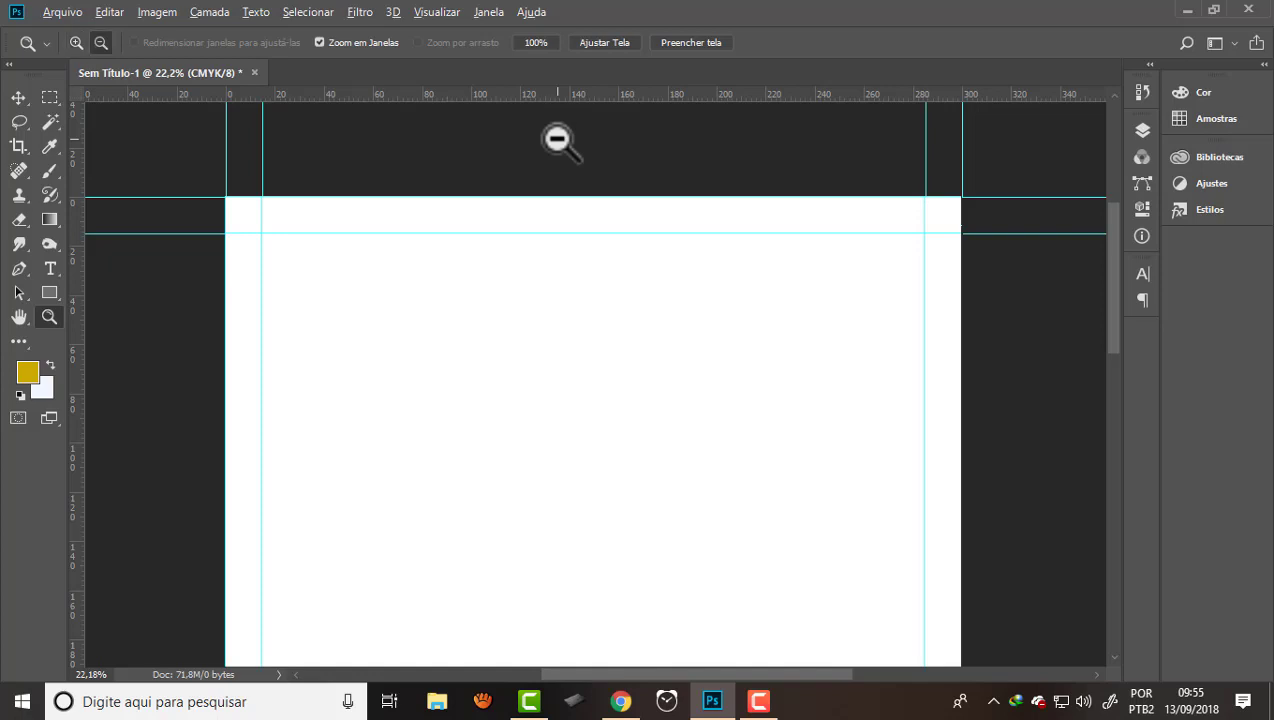
scroll(558, 140, down, 1)
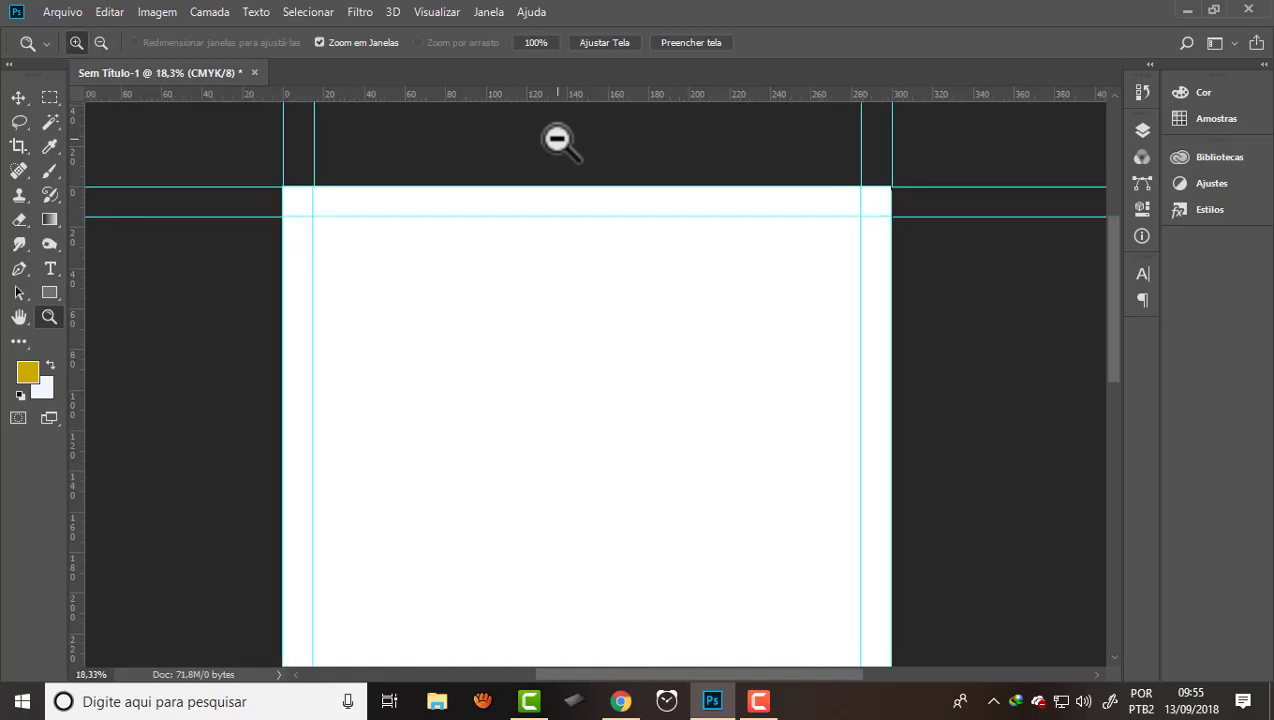
Step: In Canvas Size, set a relative increase of 10 mm to width and height
click(165, 14)
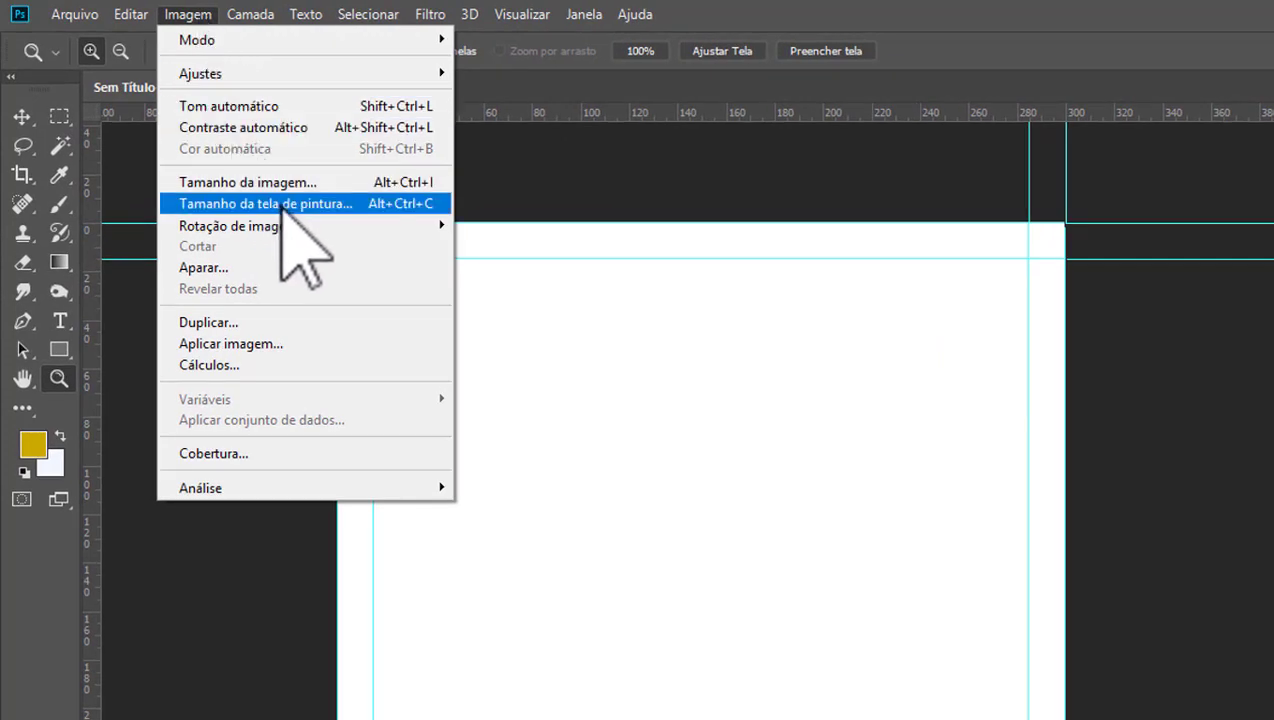
click(281, 206)
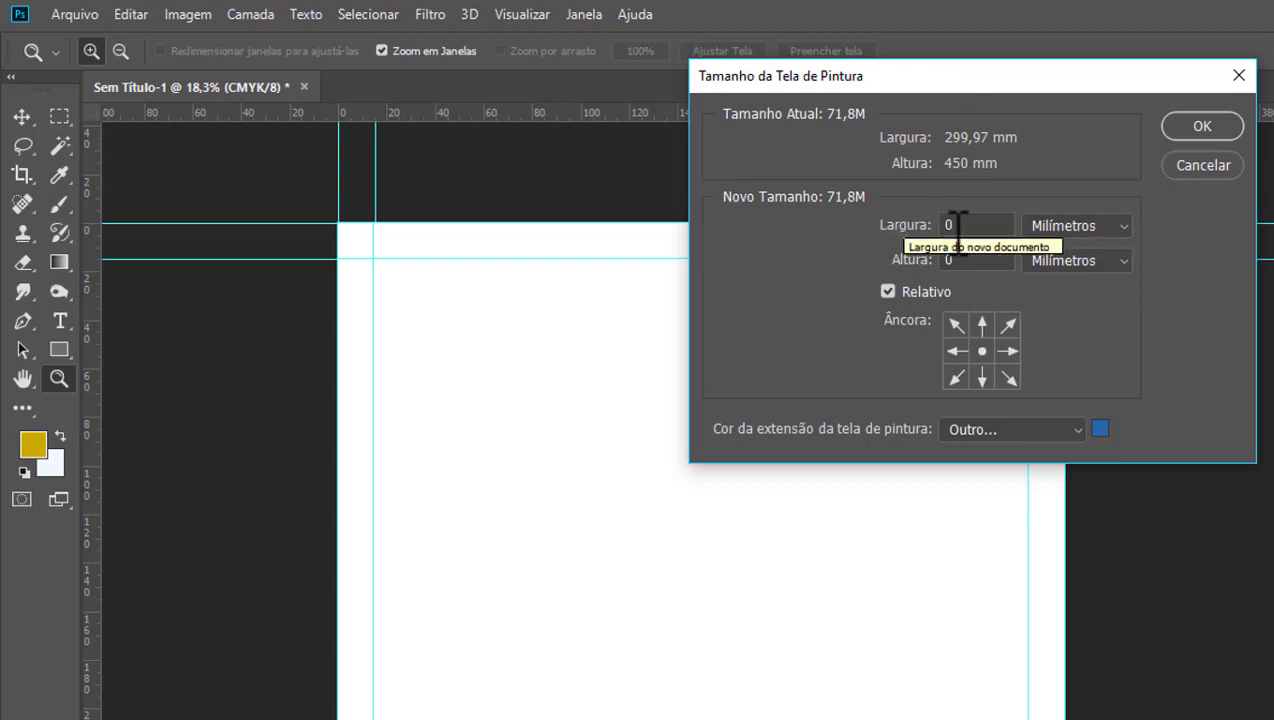
click(968, 225)
text(10)
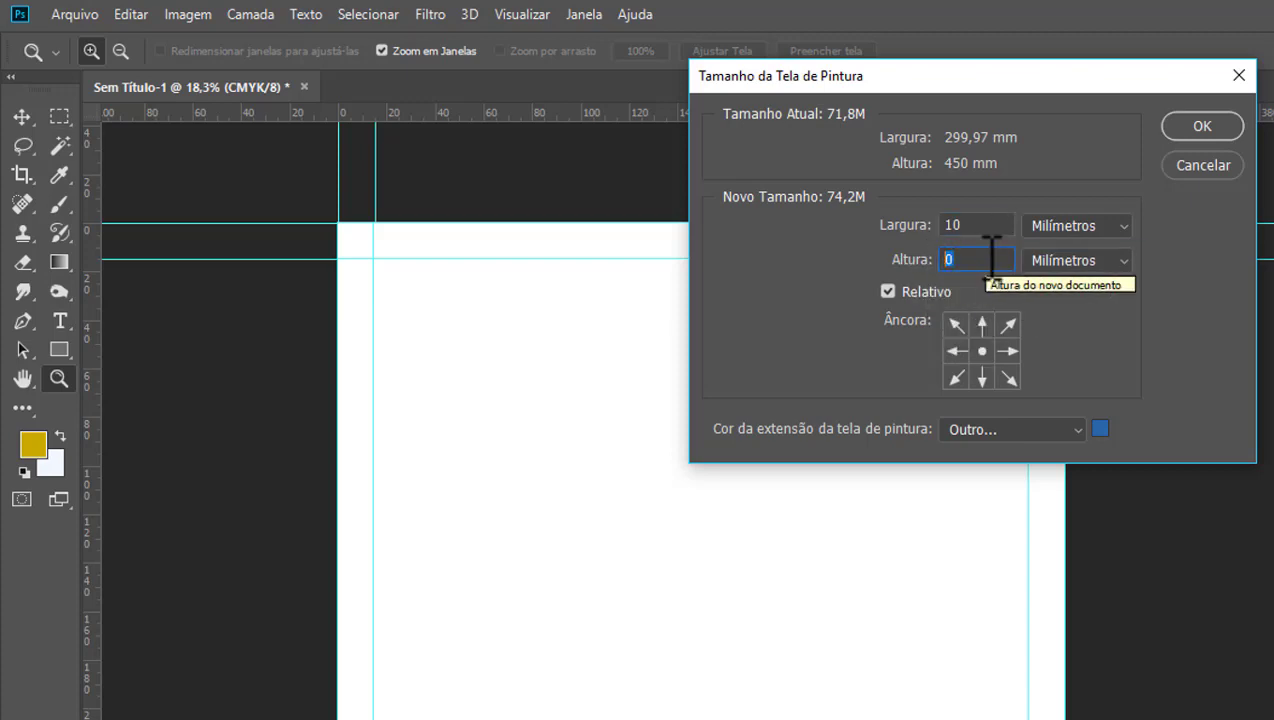
text(1)
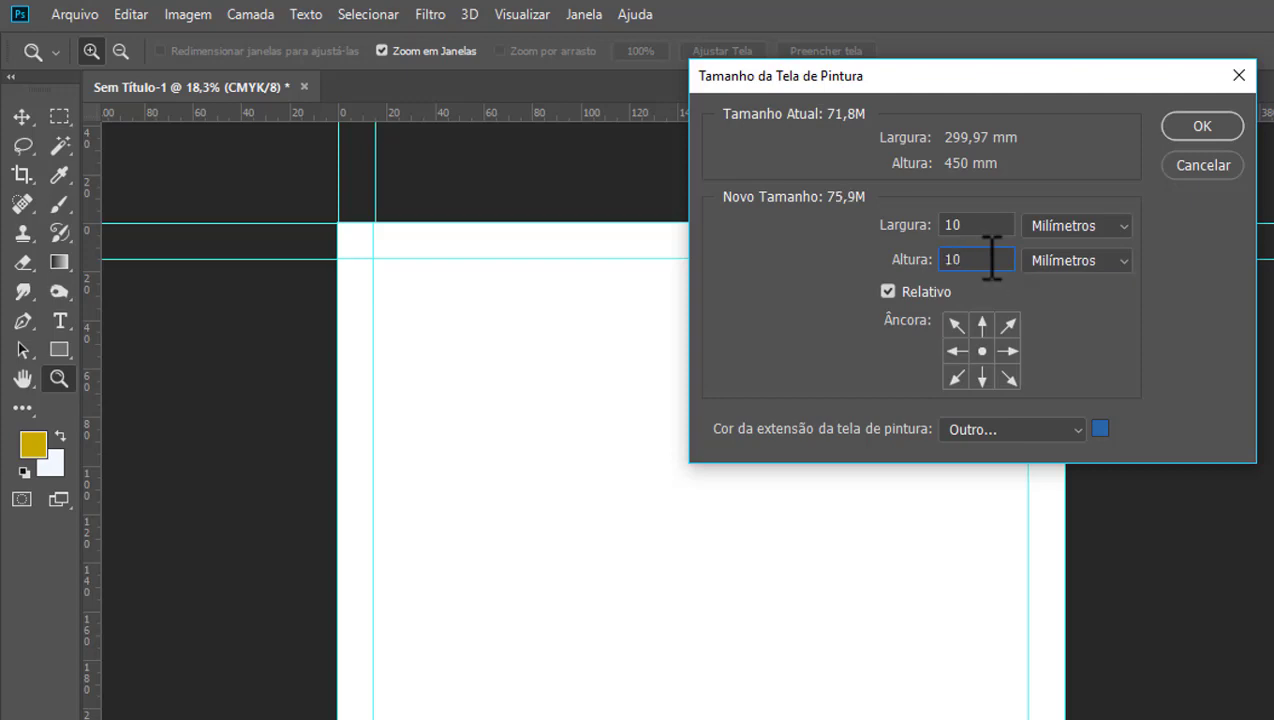
Step: Make the canvas extension colour a custom crimson red (#c9163c) and apply the enlargement
click(1077, 432)
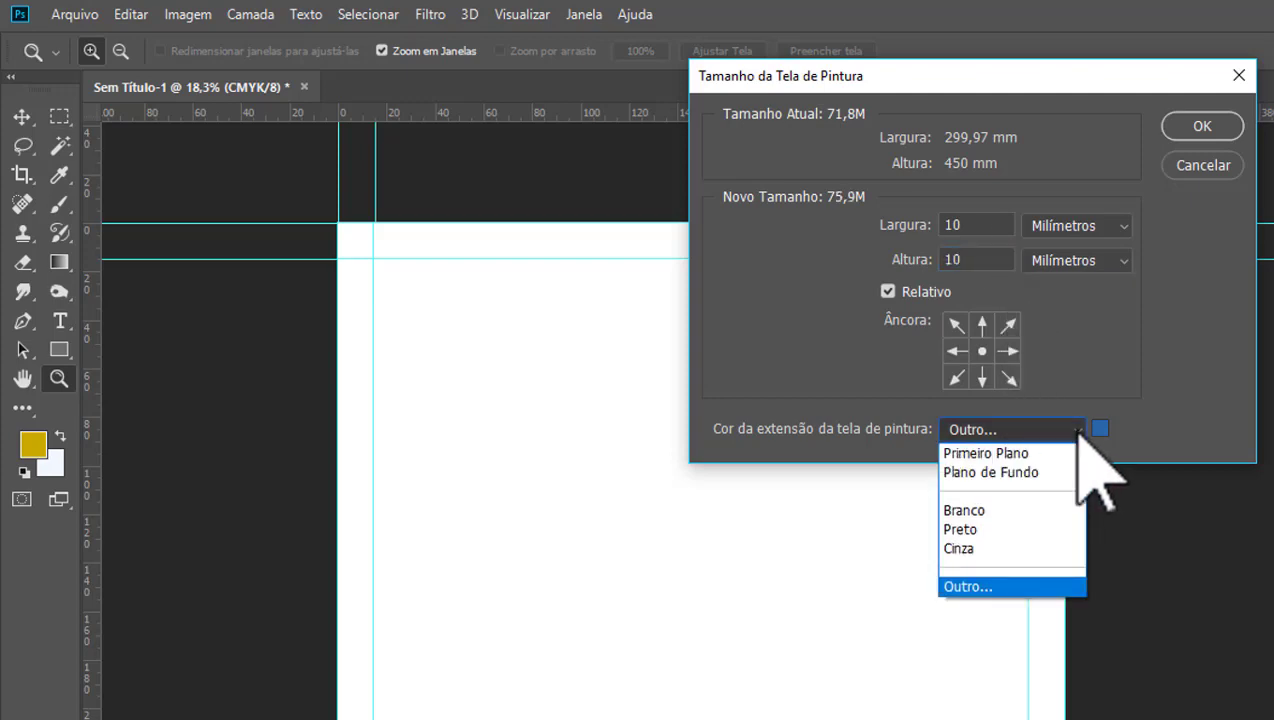
click(1002, 453)
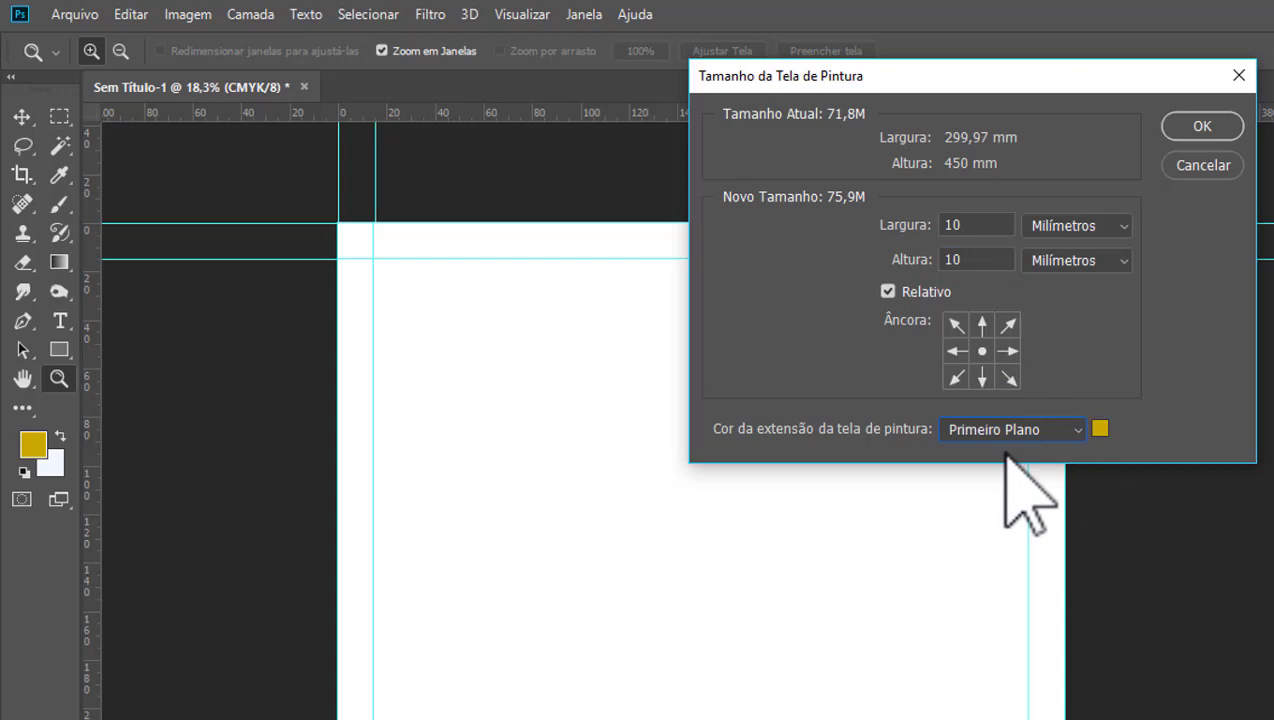
click(1050, 430)
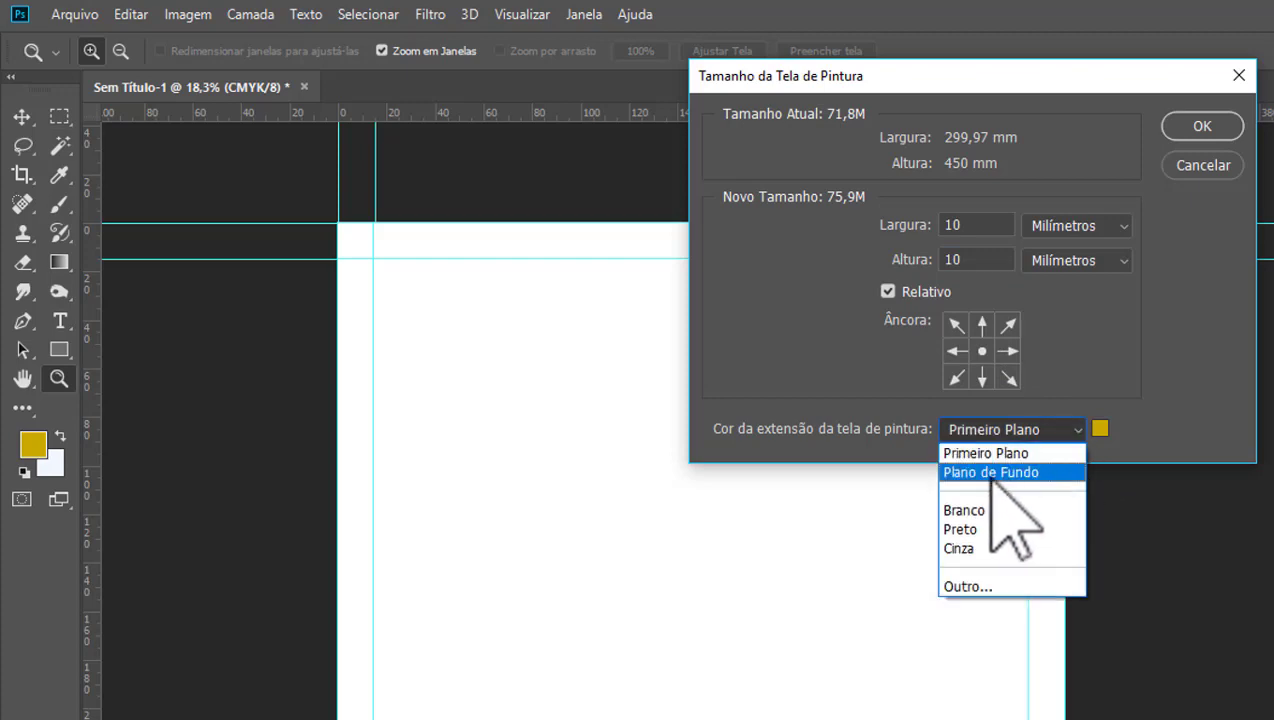
click(993, 473)
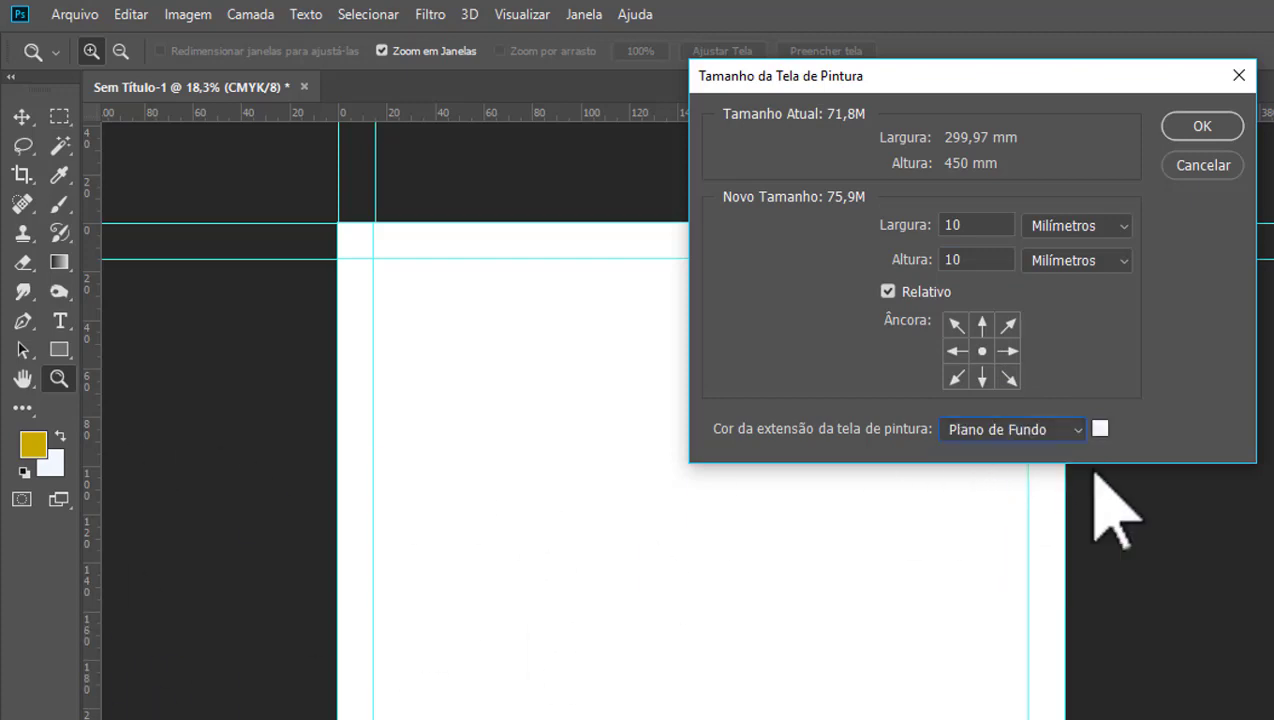
click(1060, 430)
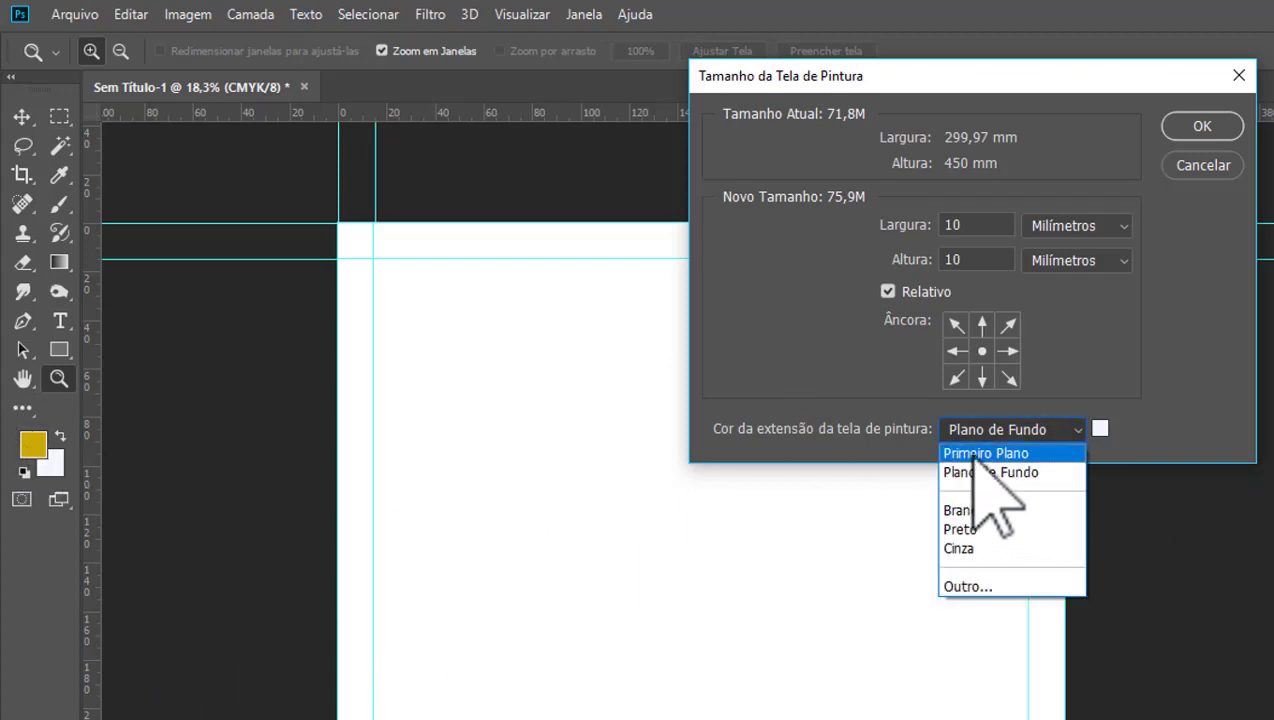
click(972, 455)
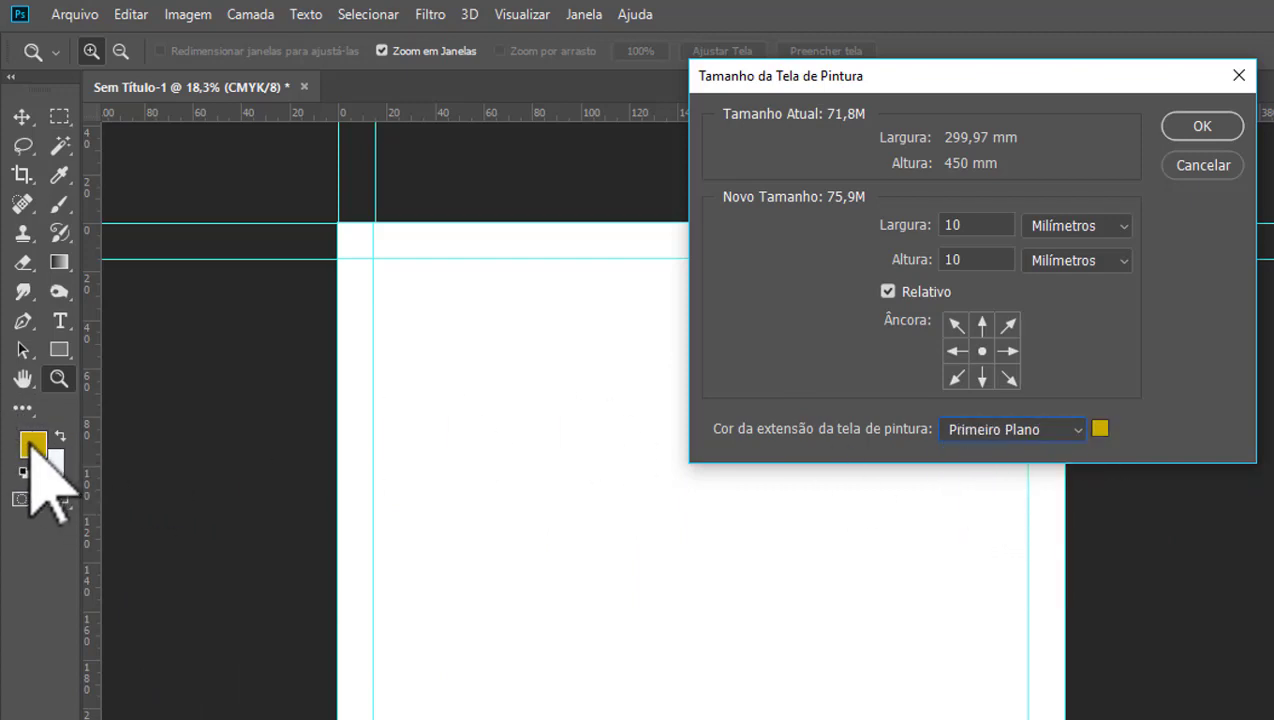
click(1083, 430)
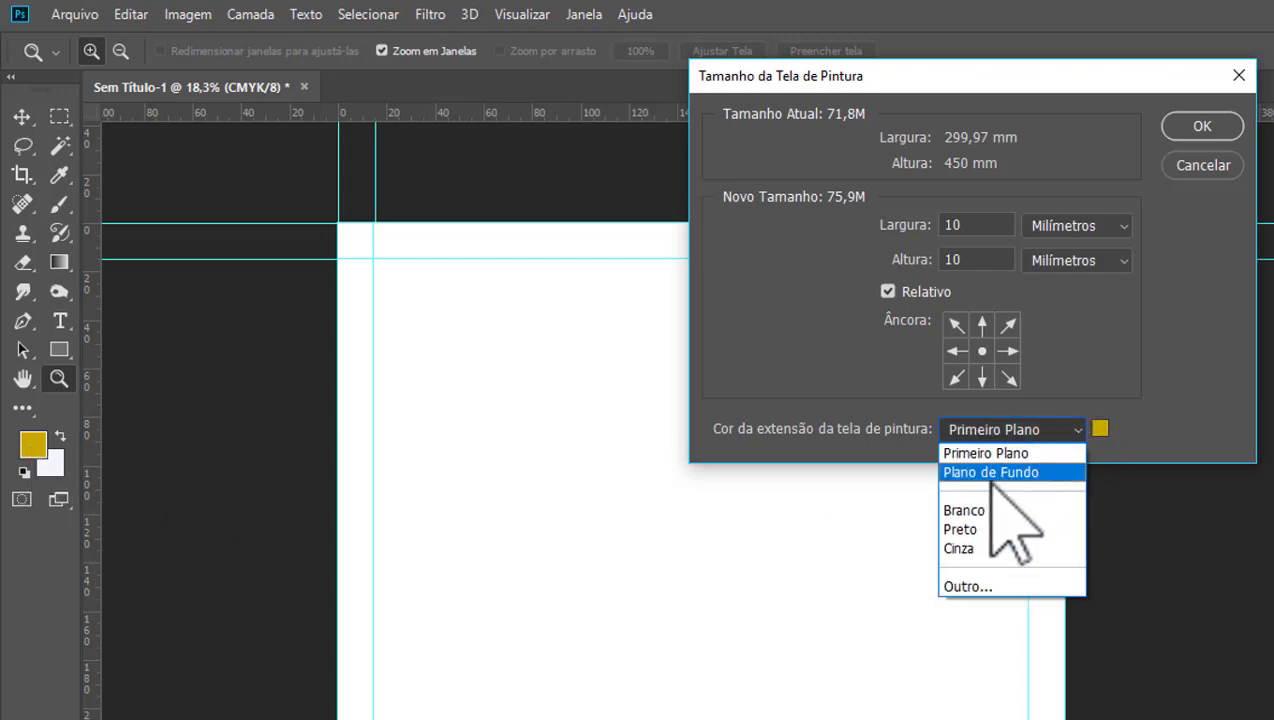
click(972, 588)
click(1178, 226)
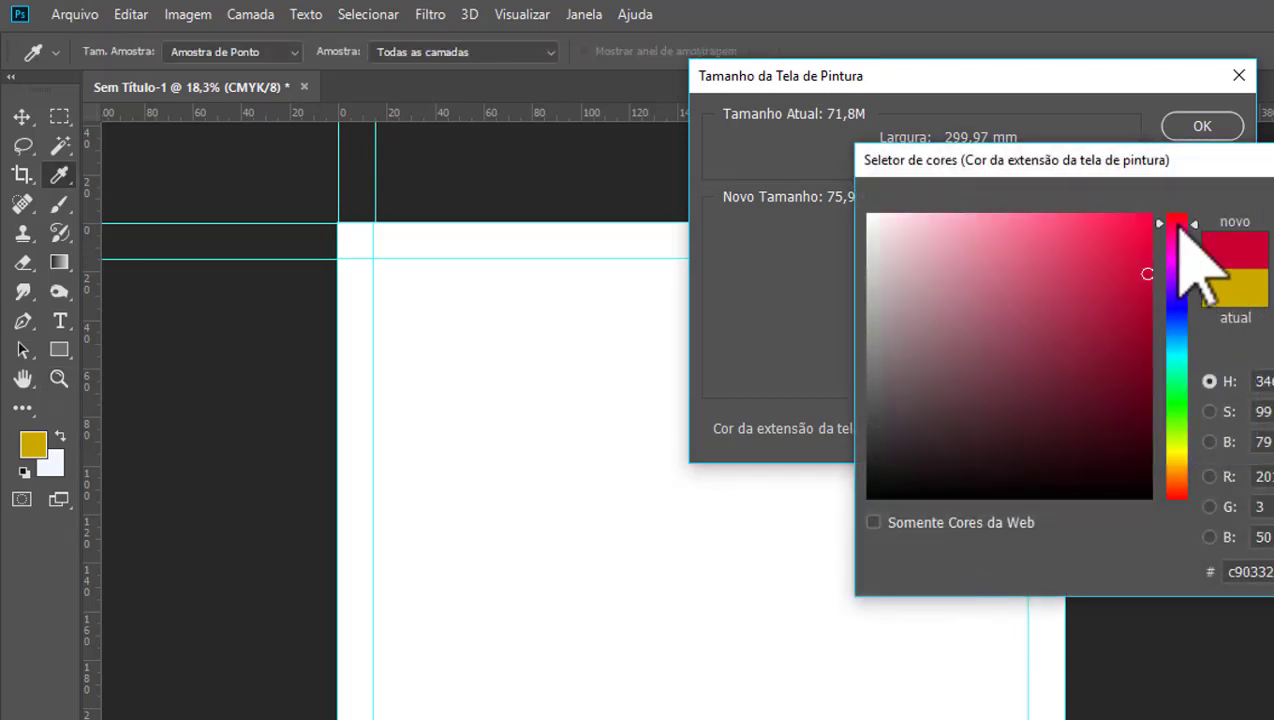
mouse_move(1098, 236)
mouse_down()
mouse_move(1153, 216)
mouse_move(1130, 210)
mouse_move(1120, 273)
mouse_up()
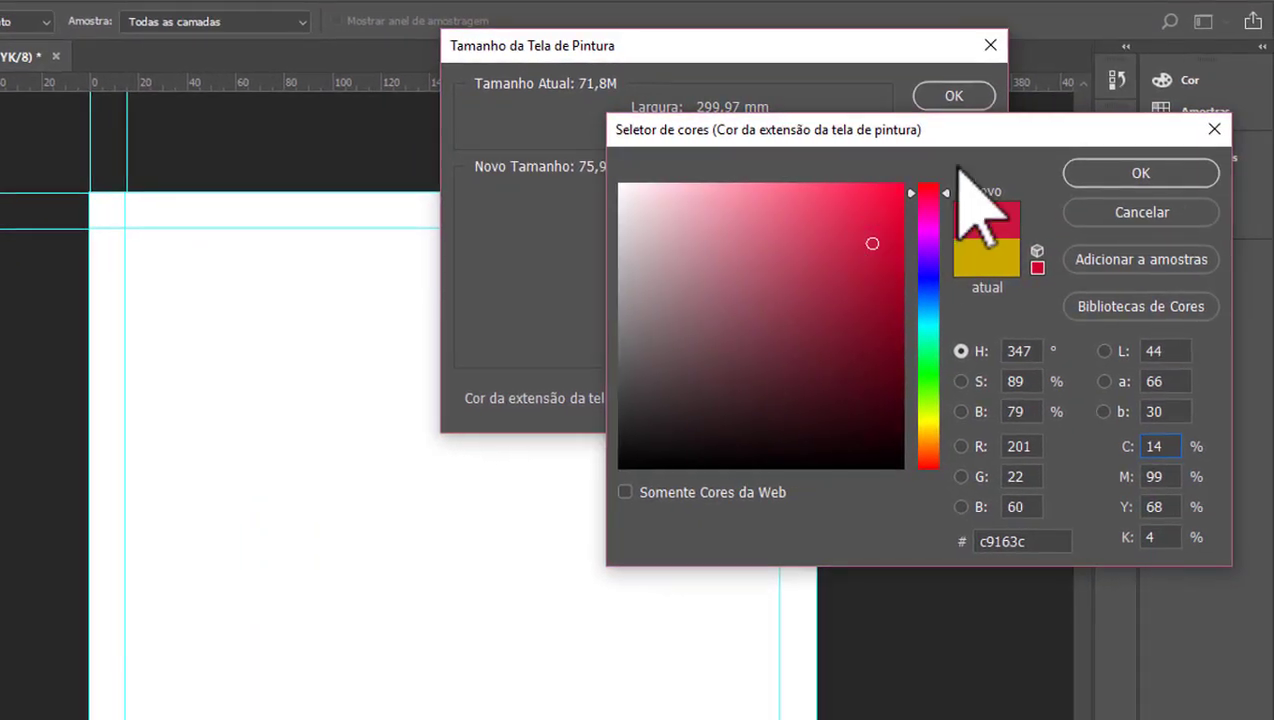
click(1137, 180)
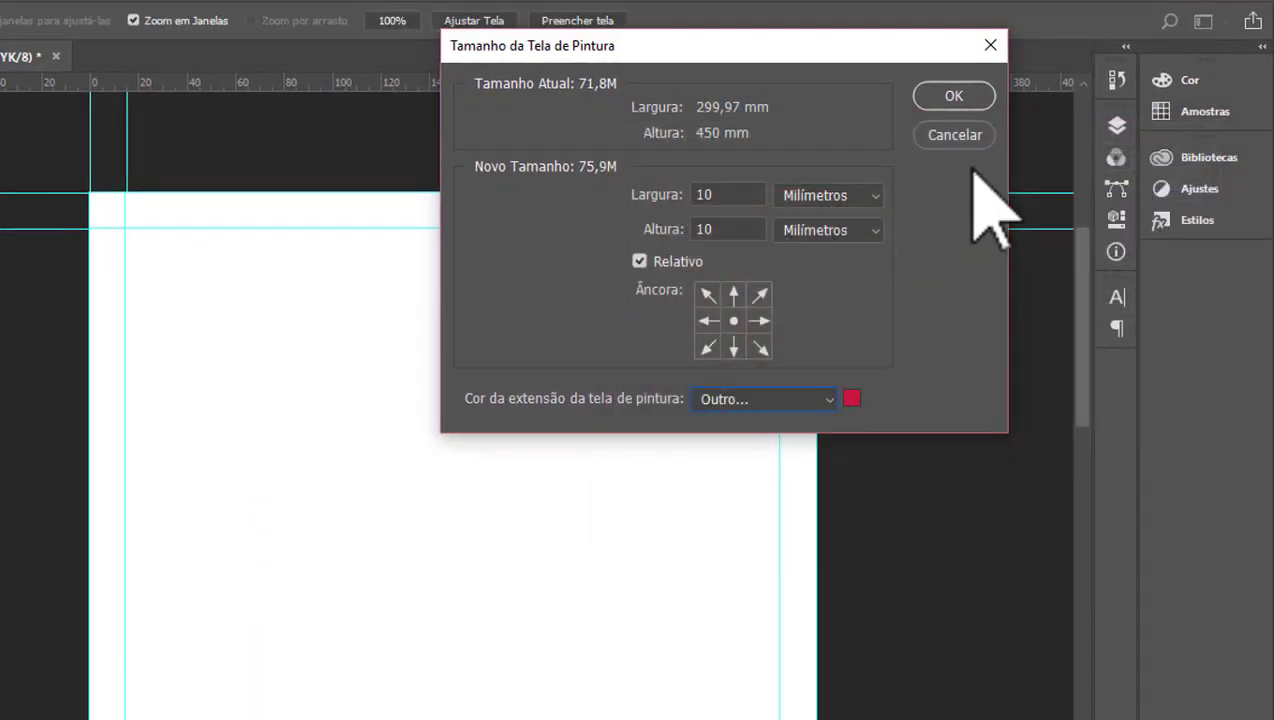
click(952, 98)
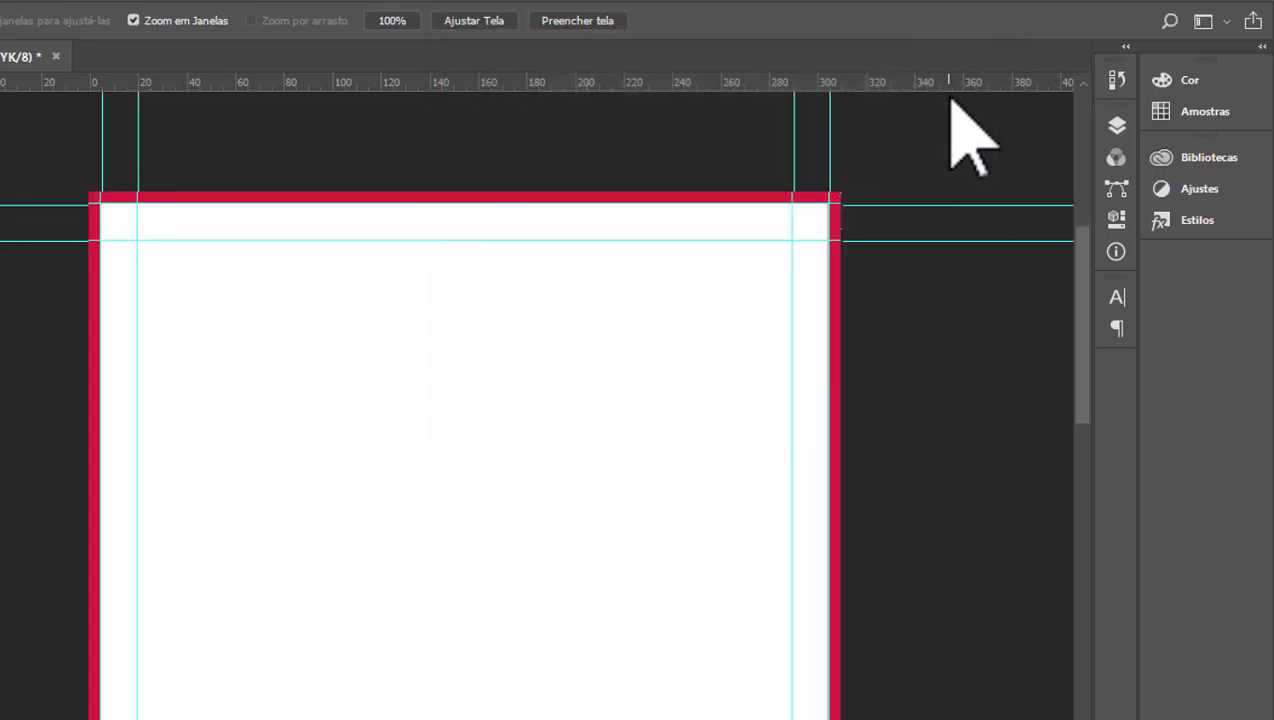
drag(84, 175, 165, 238)
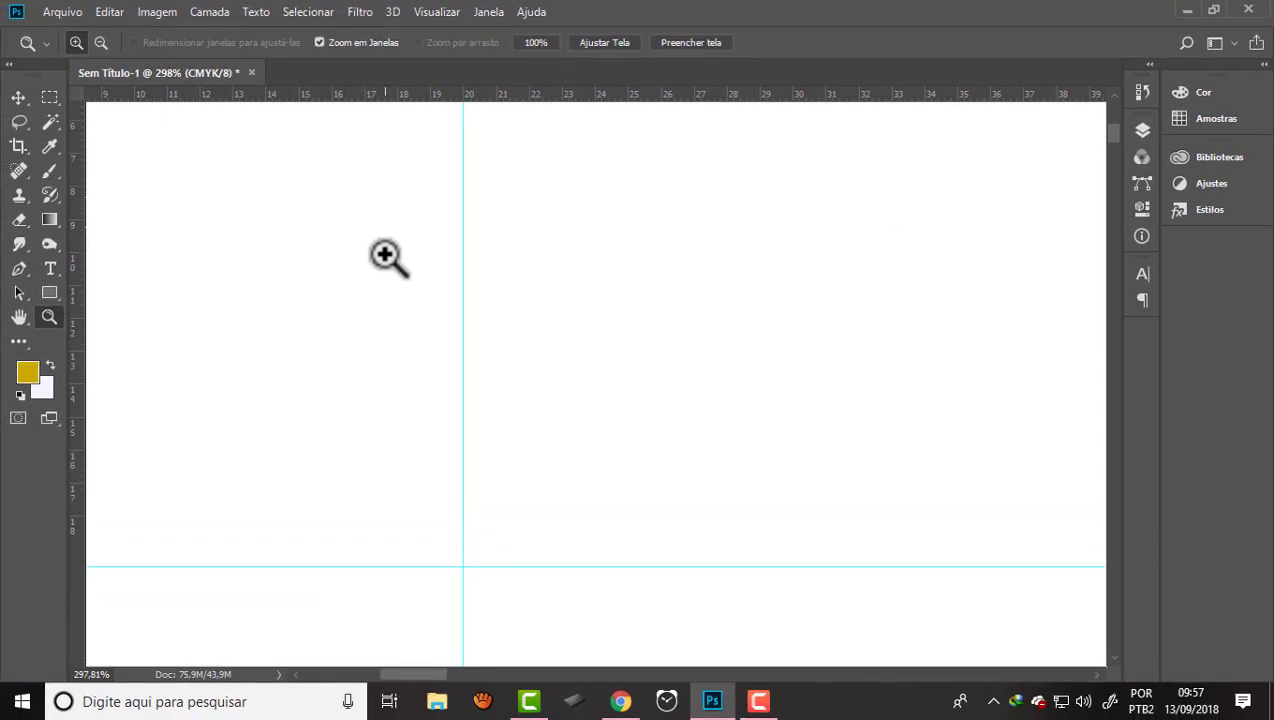
alt+click(386, 256)
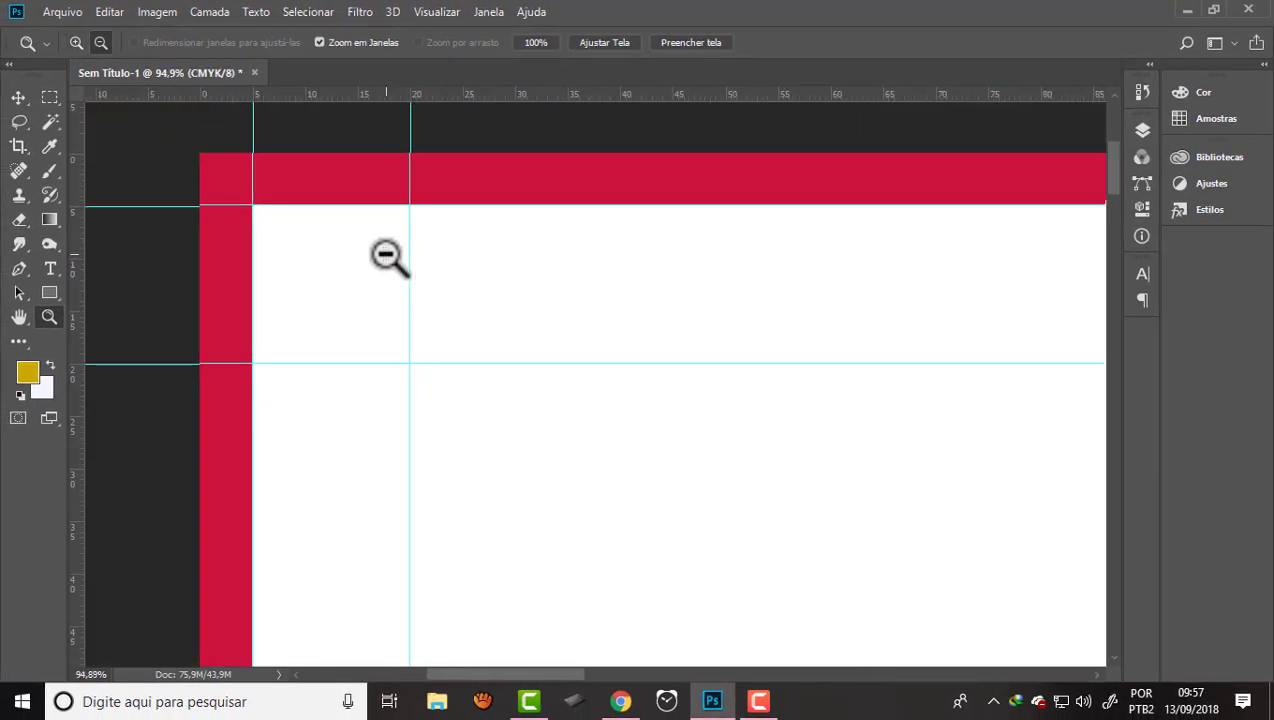
drag(270, 203, 336, 233)
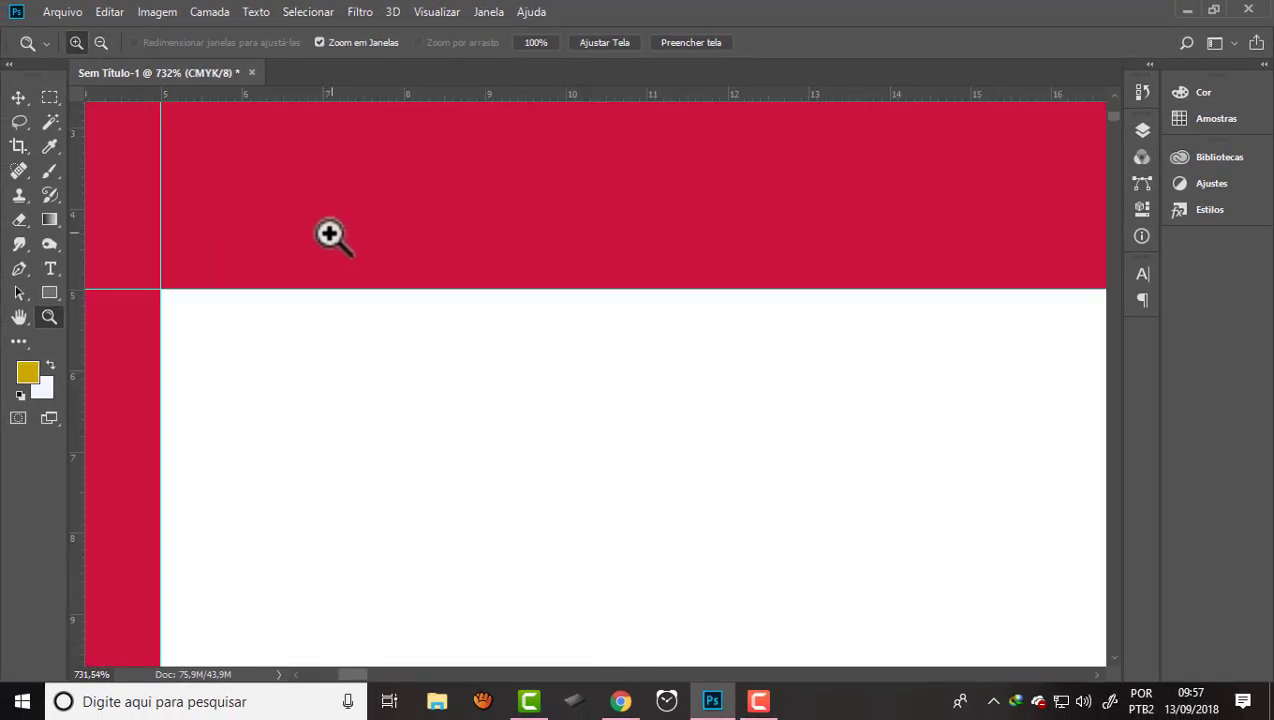
drag(342, 306, 617, 462)
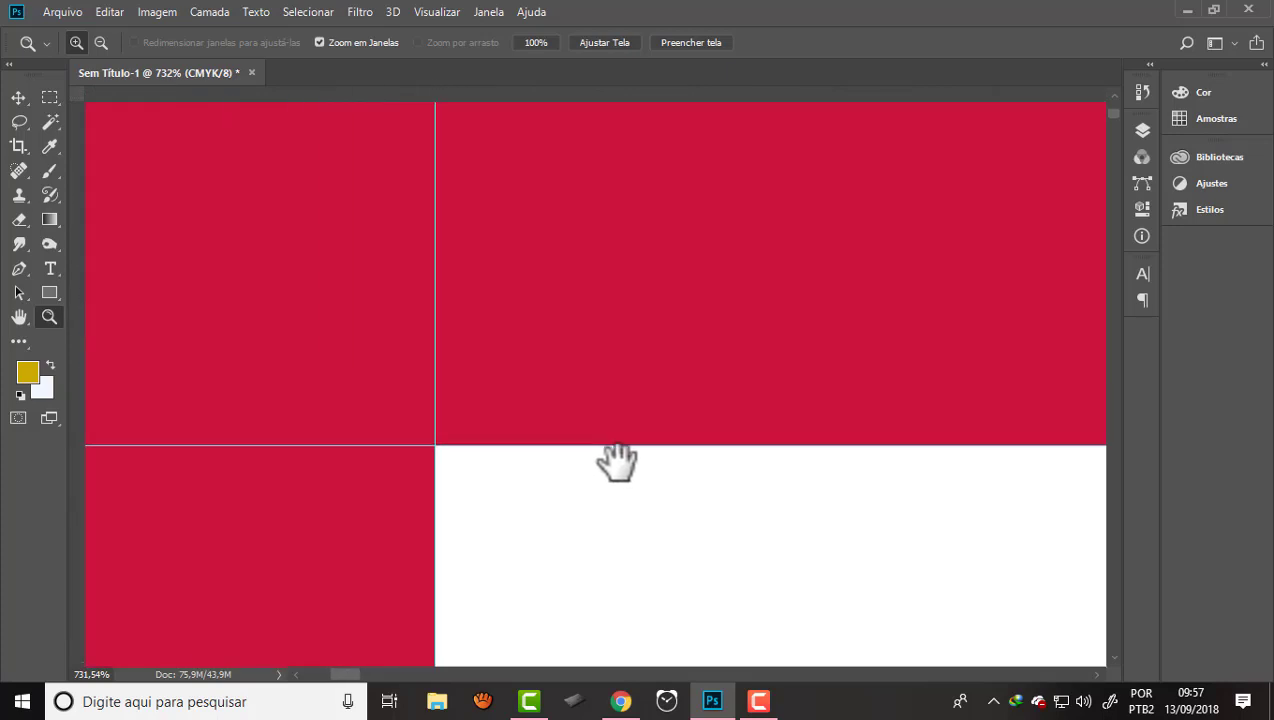
drag(259, 208, 410, 268)
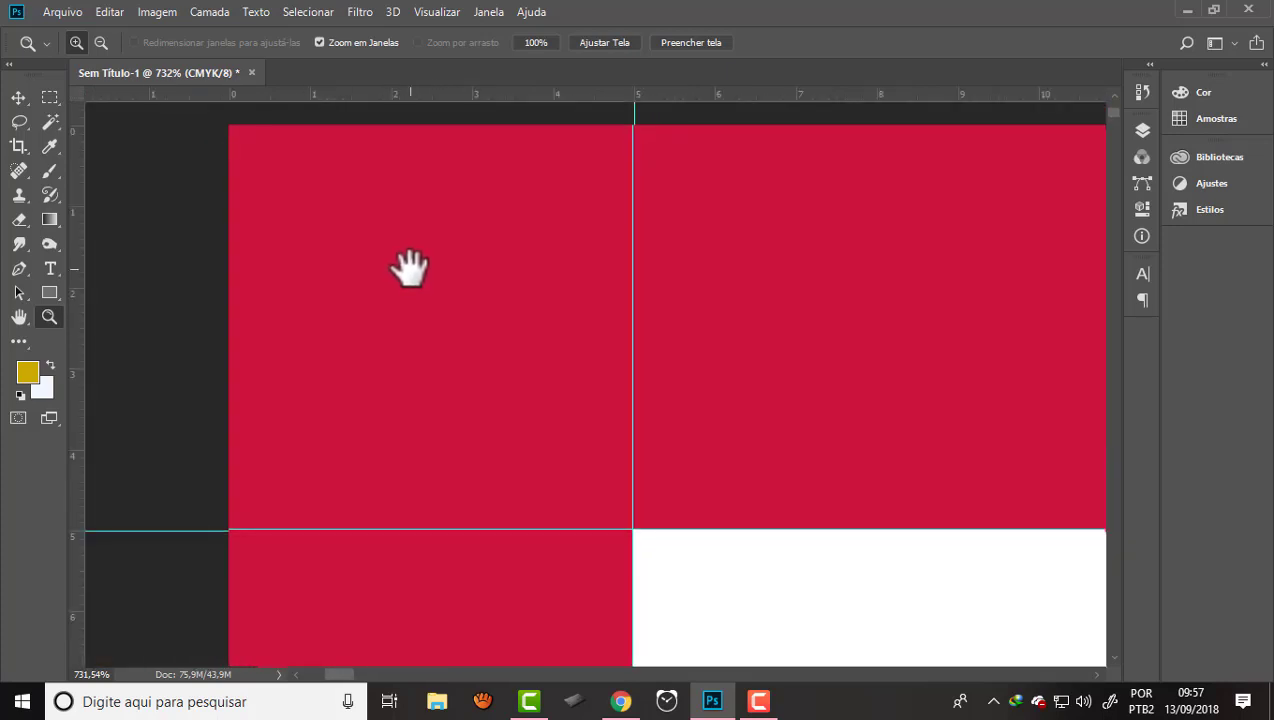
scroll(82, 165, down, 3)
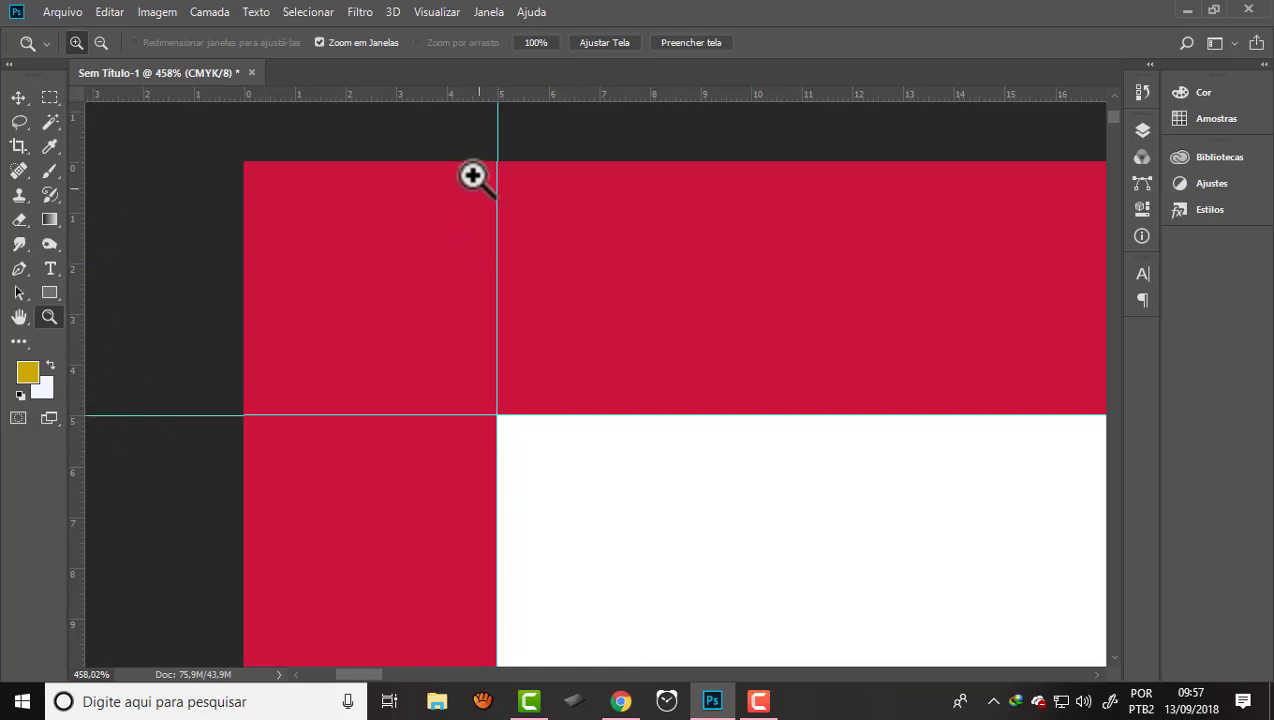
alt+click(407, 296)
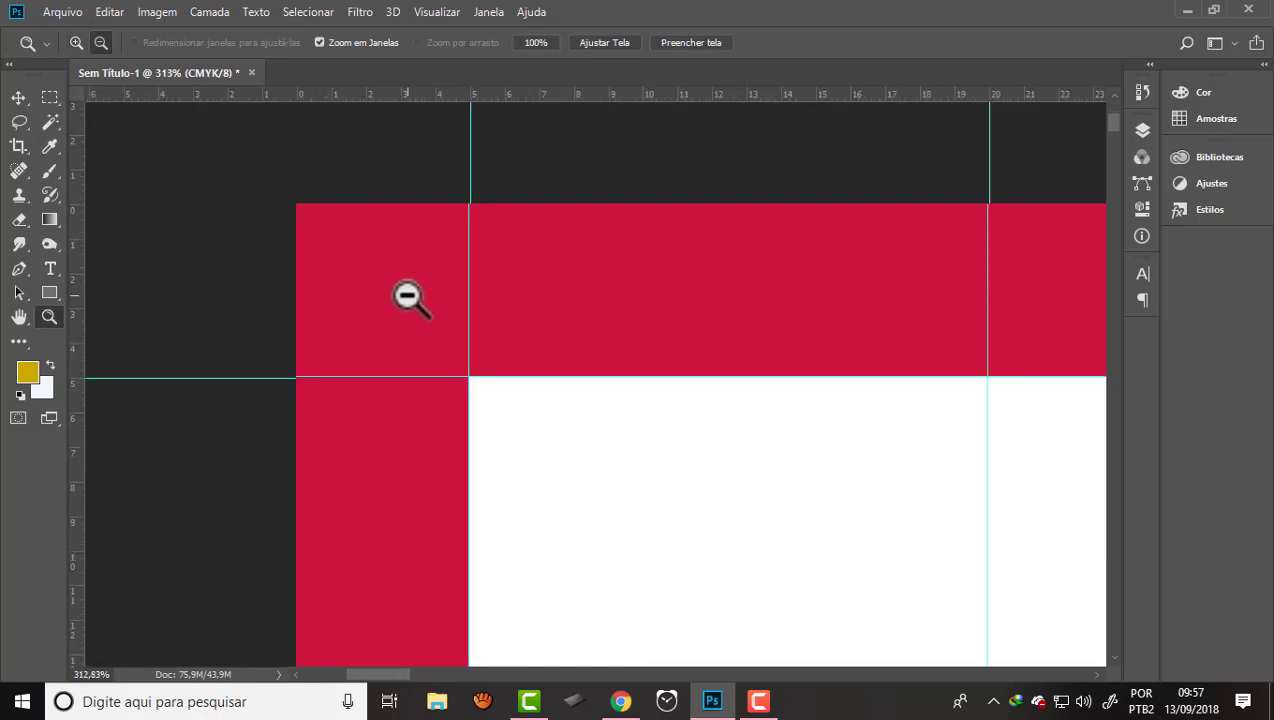
scroll(452, 358, up, 2)
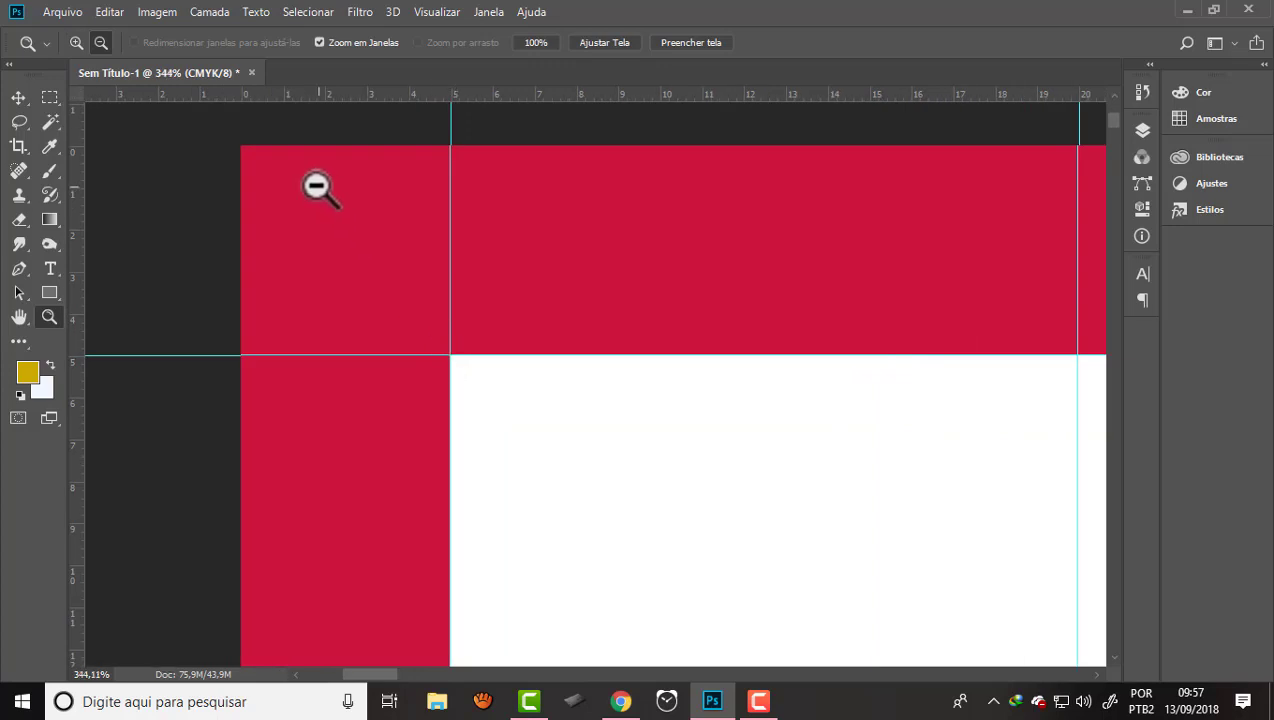
scroll(307, 179, down, 2)
scroll(315, 174, up, 1)
scroll(323, 168, up, 3)
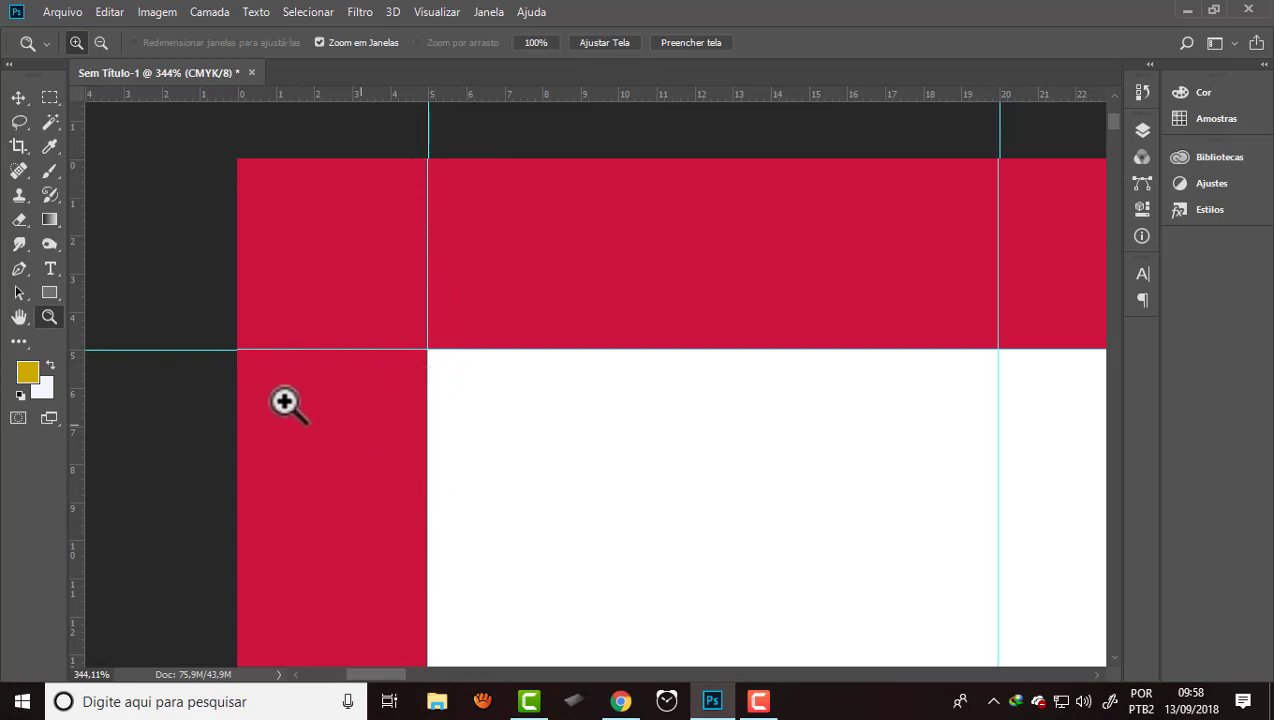
scroll(414, 220, down, 5)
mouse_move(385, 205)
mouse_down()
mouse_move(495, 237)
mouse_move(398, 193)
mouse_up()
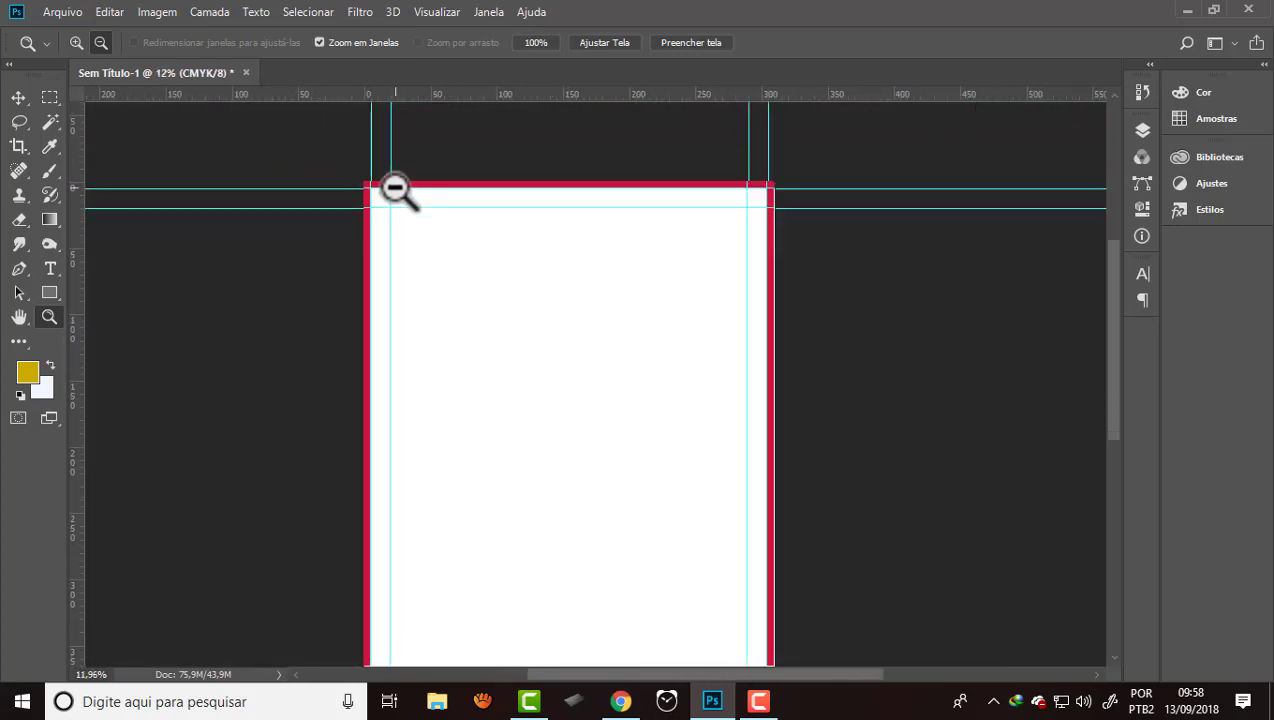
drag(705, 188, 677, 165)
scroll(748, 125, up, 2)
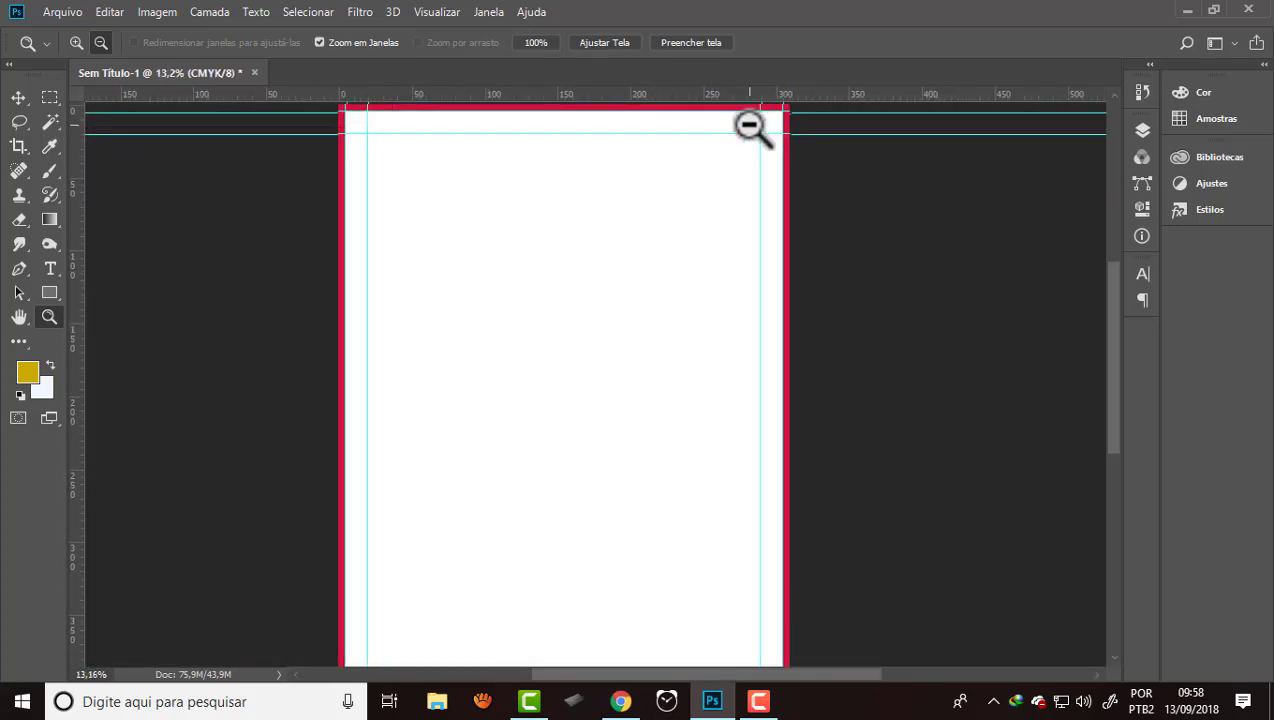
scroll(457, 320, down, 1)
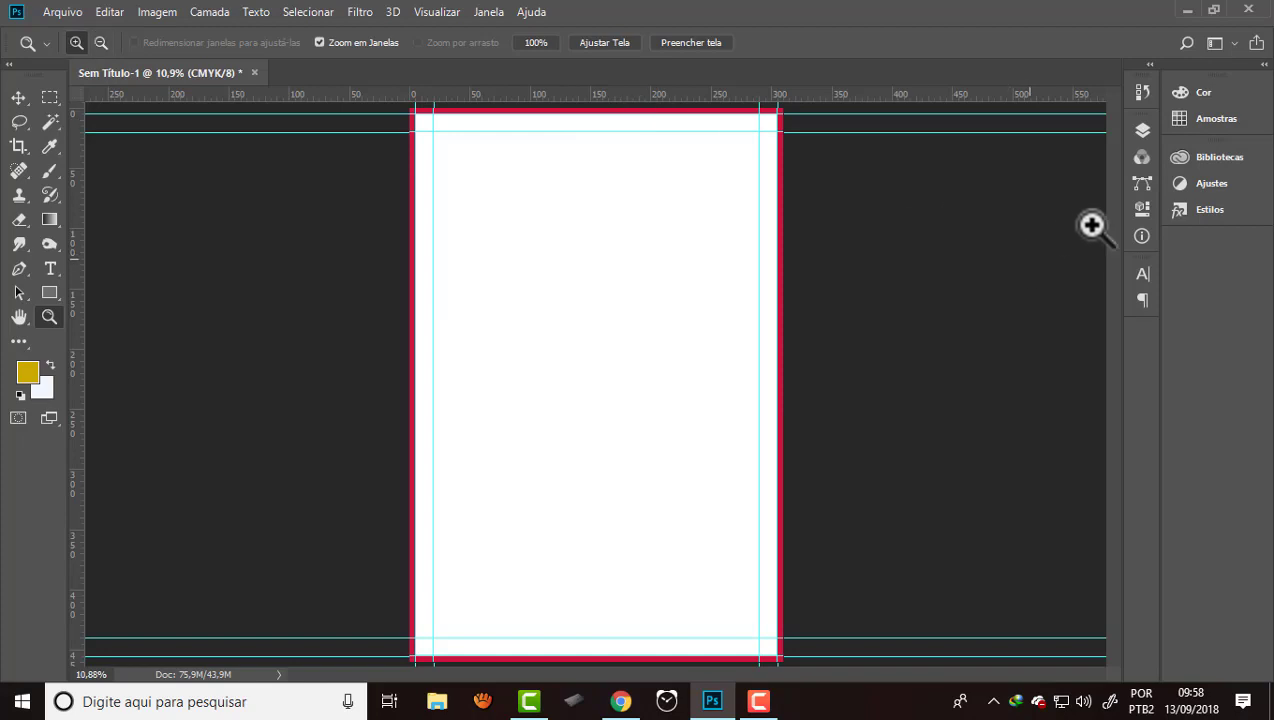
scroll(563, 128, down, 1)
scroll(607, 116, up, 1)
scroll(607, 116, up, 3)
key(v)
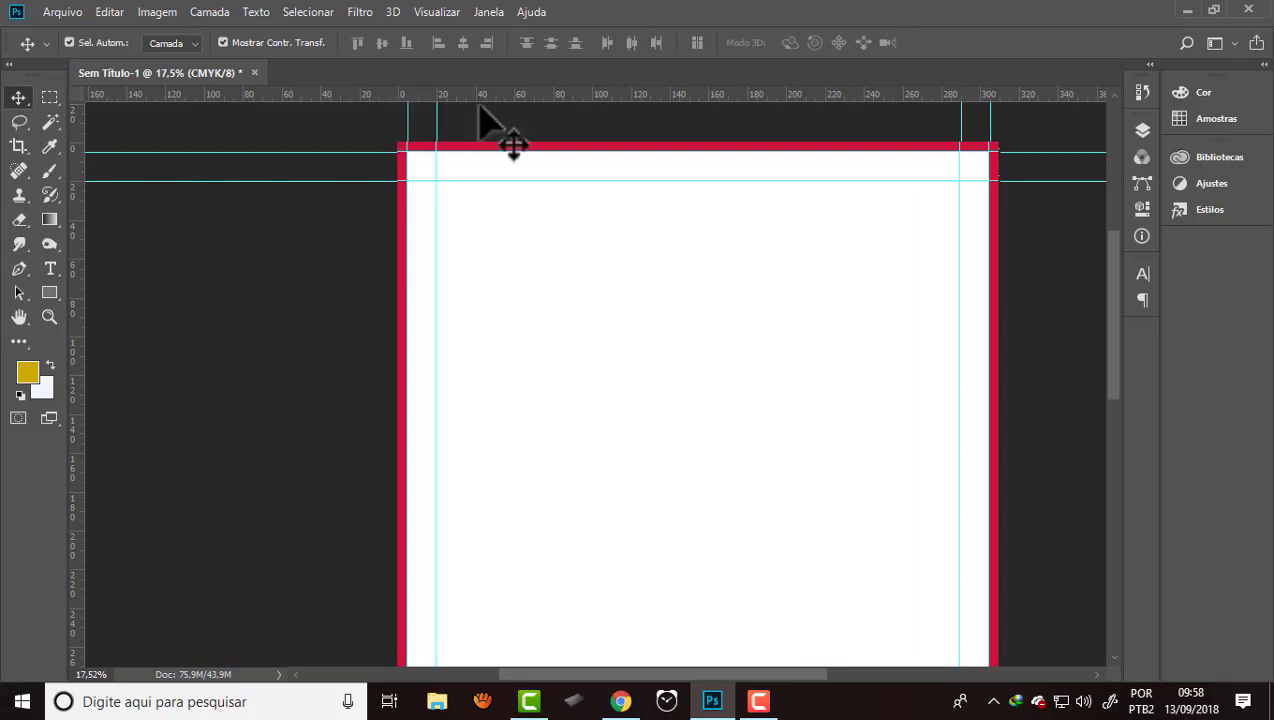
scroll(412, 156, down, 1)
scroll(421, 142, down, 2)
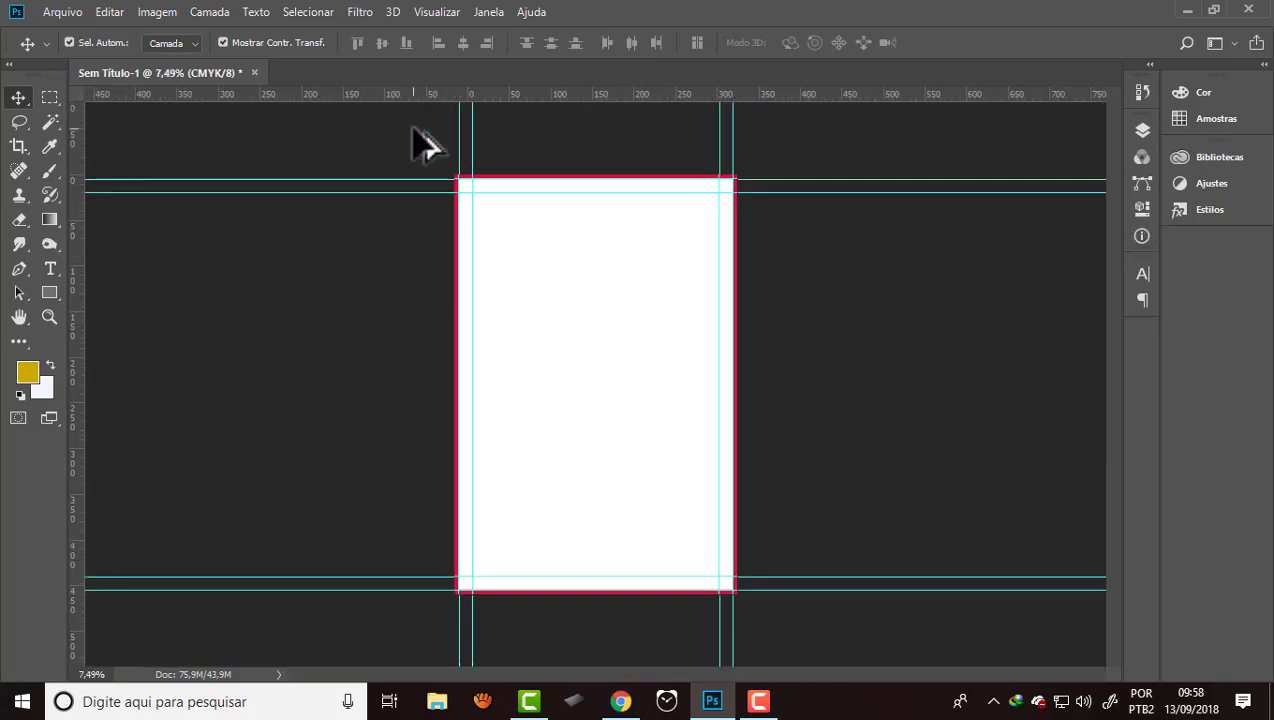
scroll(510, 140, up, 1)
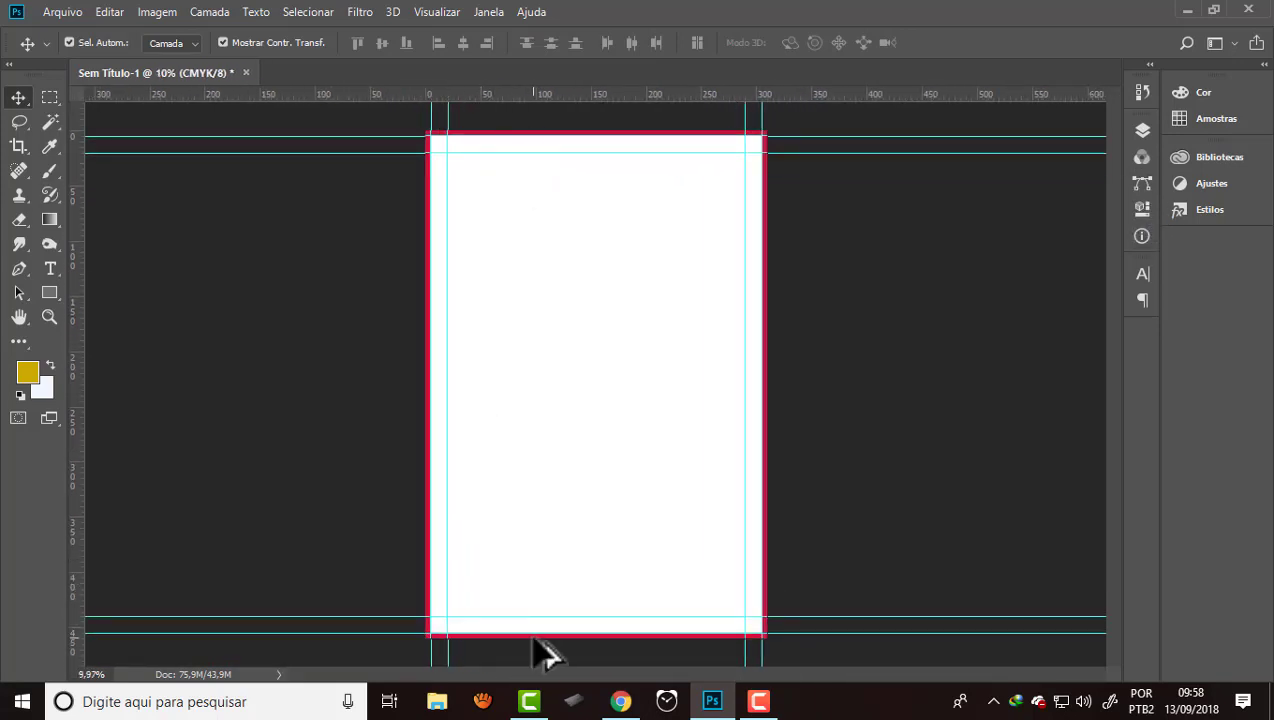
Step: Open architecture-buildings-business-290595.jpg from the Louvorzão folder
click(62, 12)
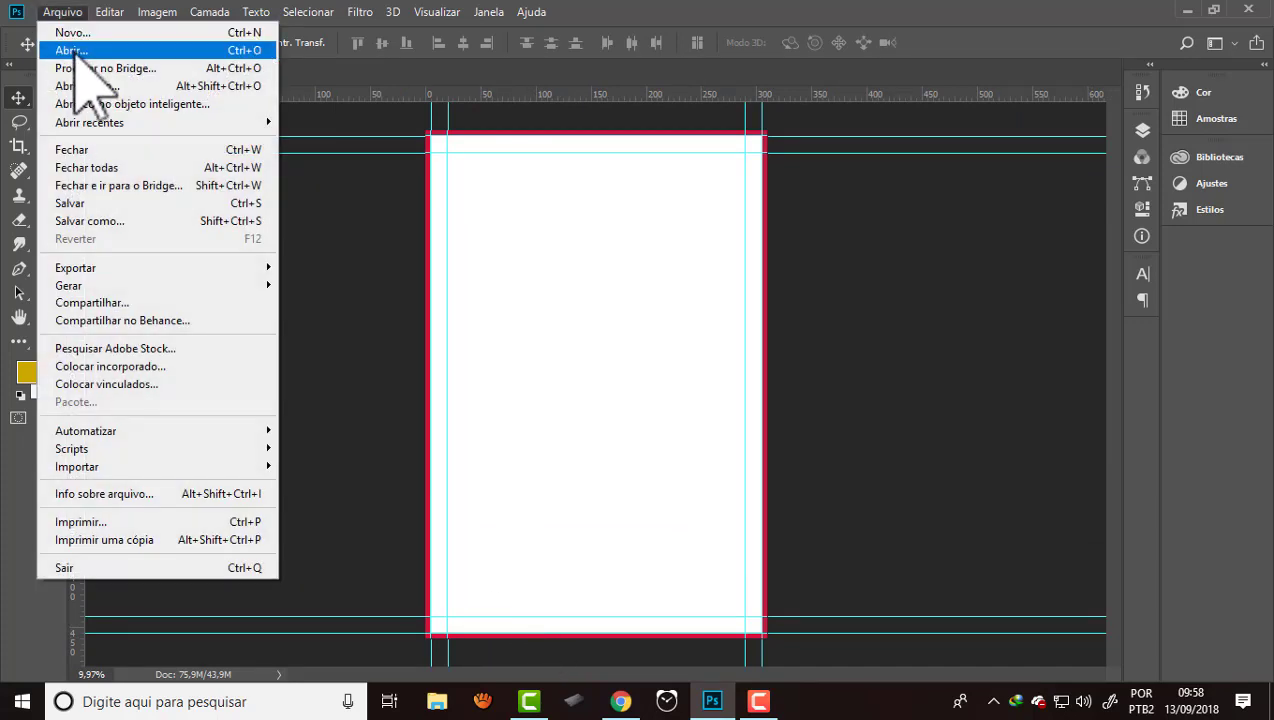
click(77, 51)
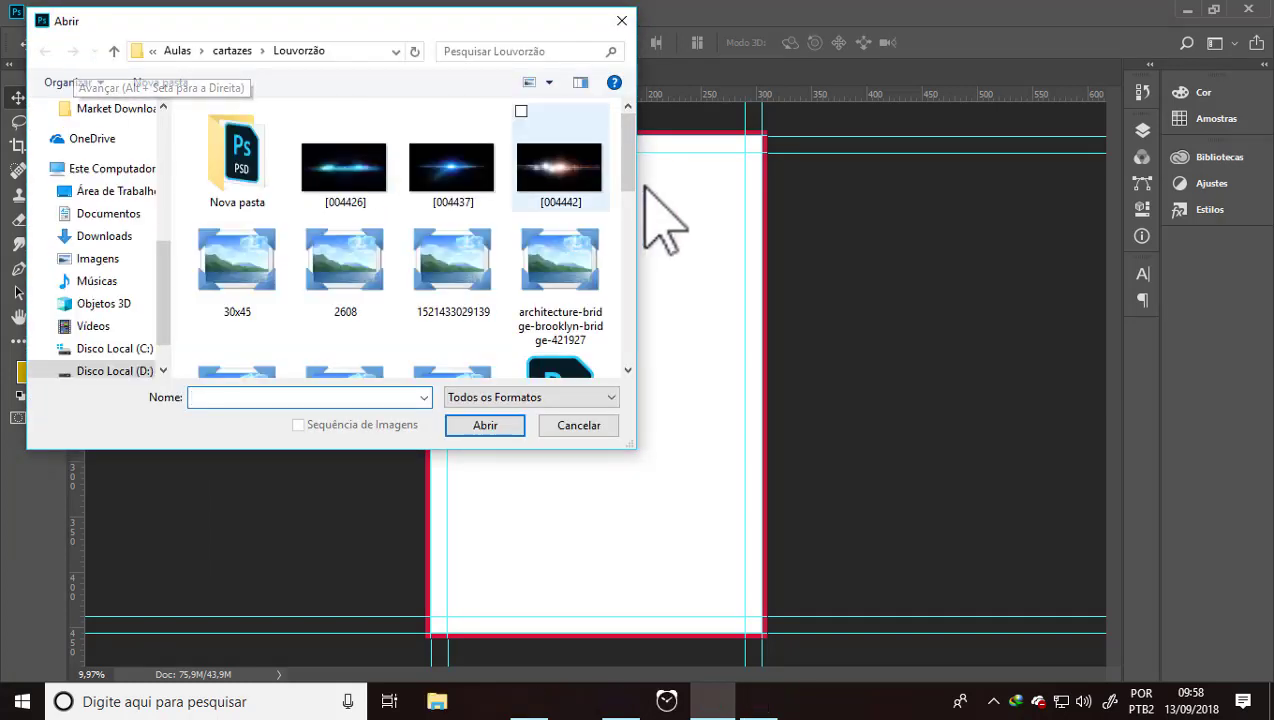
mouse_move(627, 127)
mouse_down()
mouse_move(630, 298)
mouse_move(627, 175)
mouse_move(630, 198)
mouse_up()
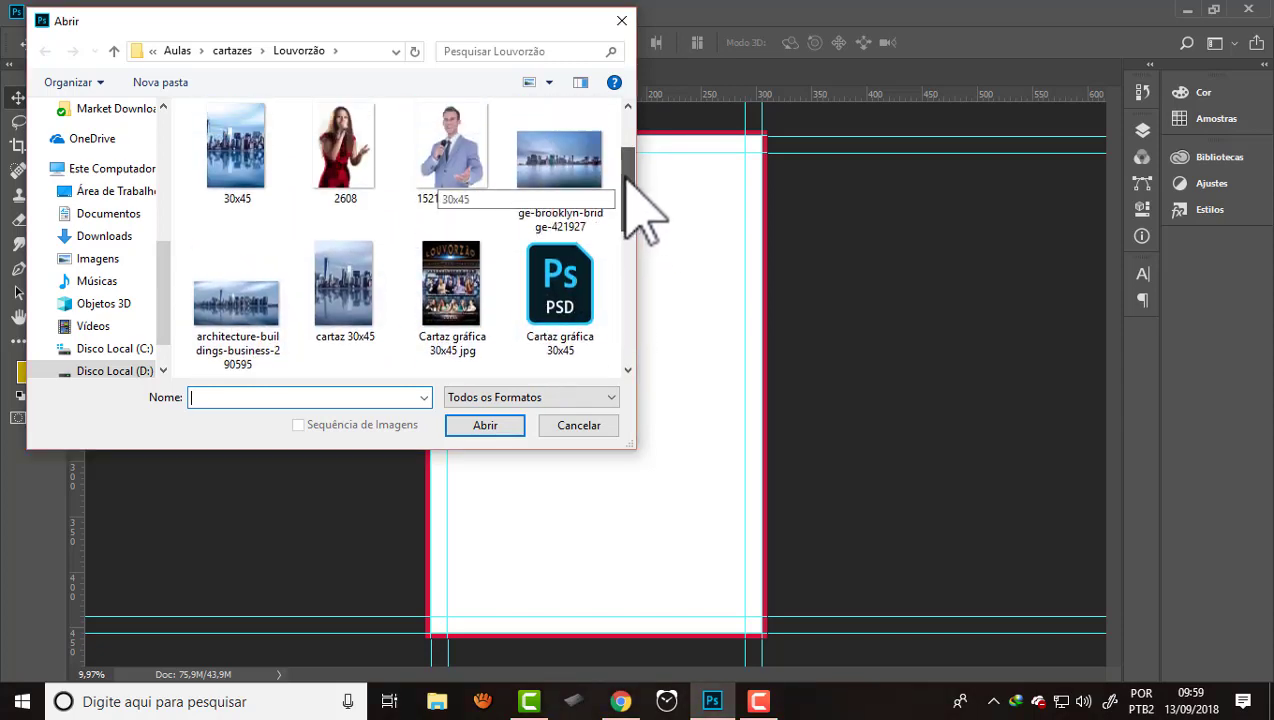
click(255, 330)
click(490, 424)
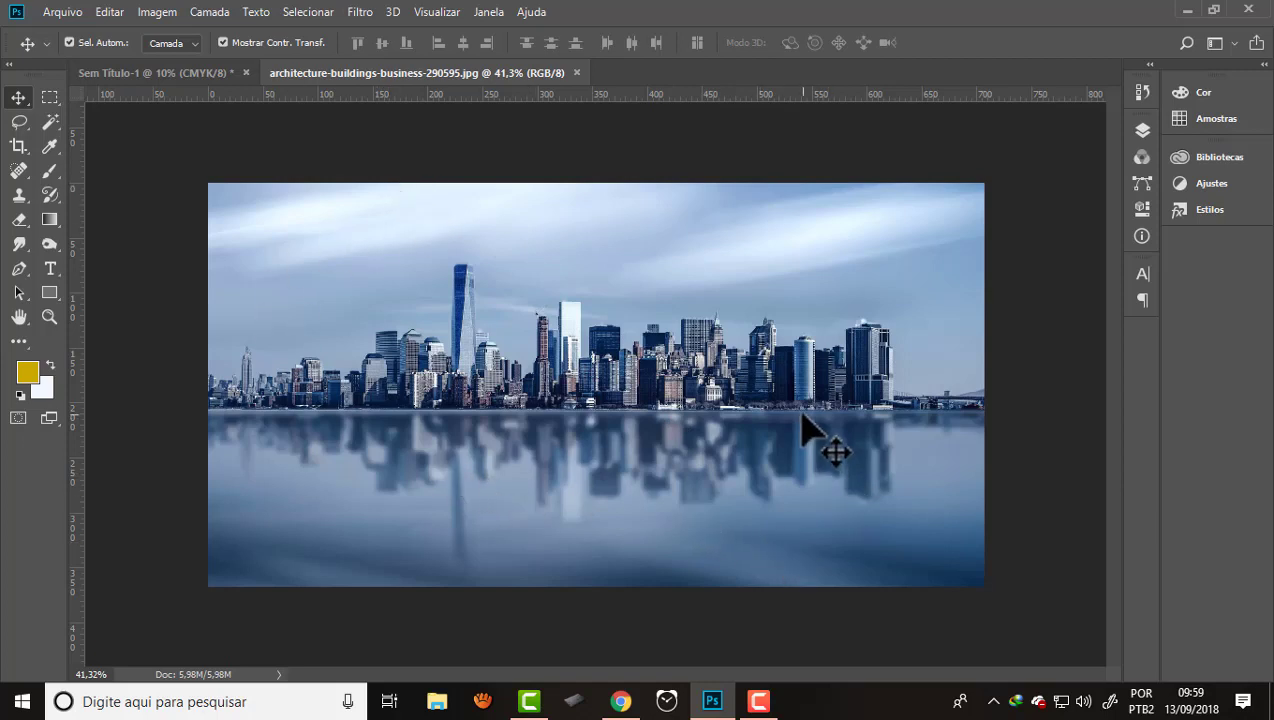
Step: Crop the skyline photo at a 310:460 ratio around the central towers and their reflection
click(205, 75)
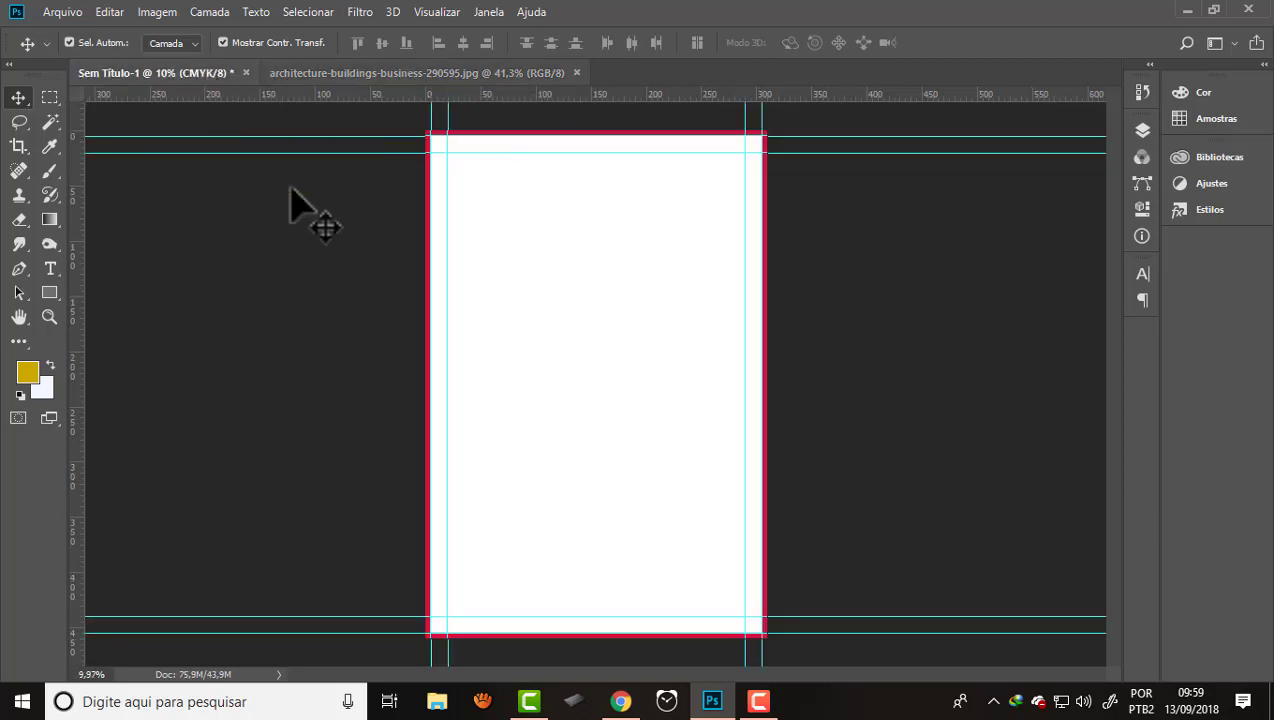
click(338, 74)
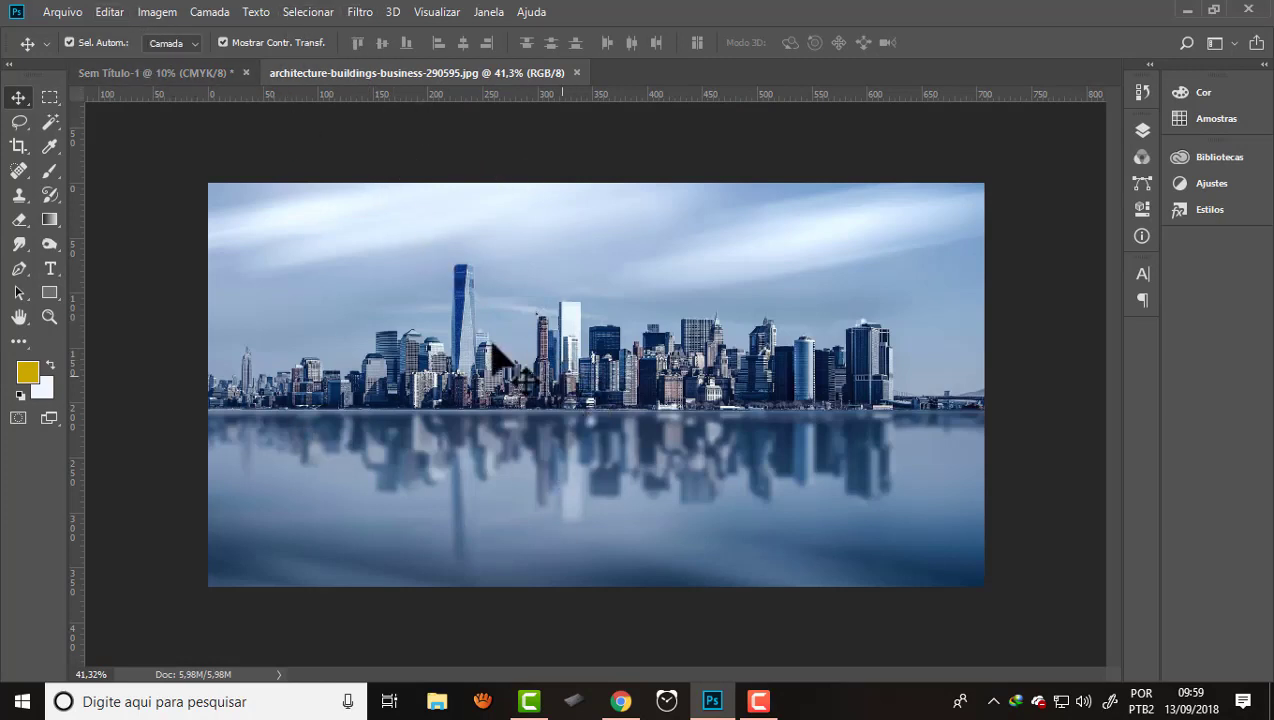
click(20, 147)
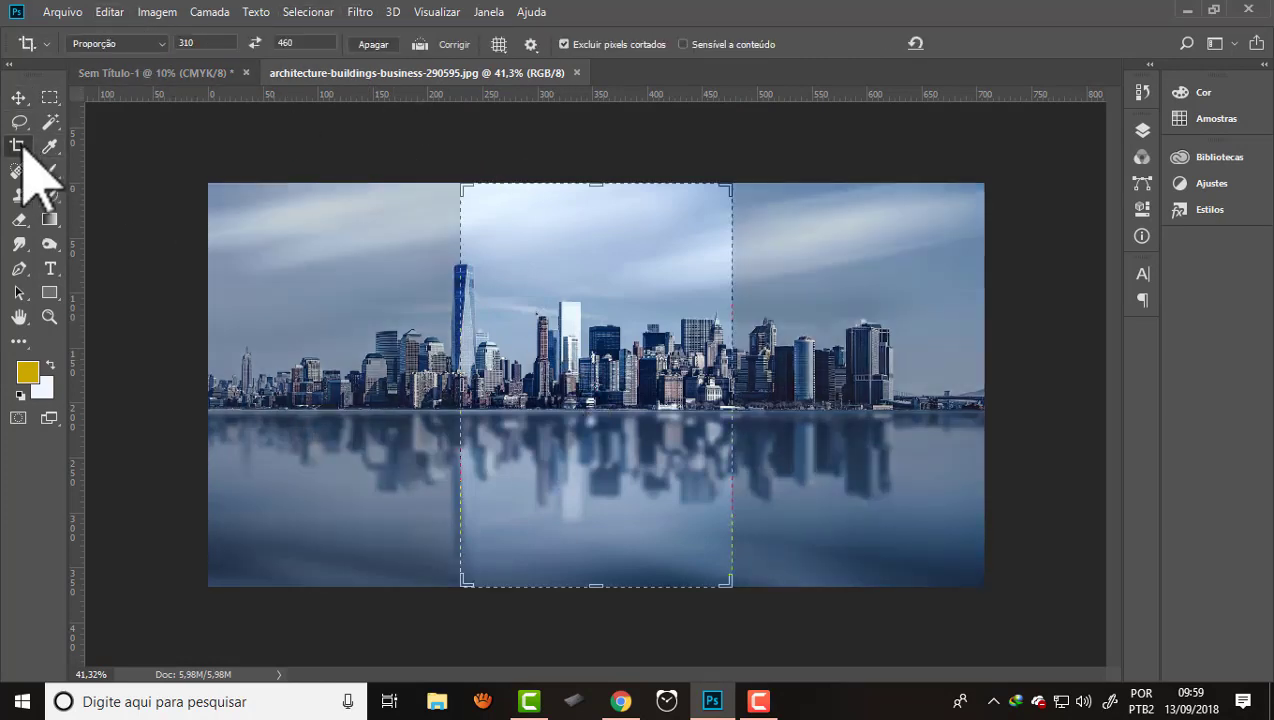
click(165, 44)
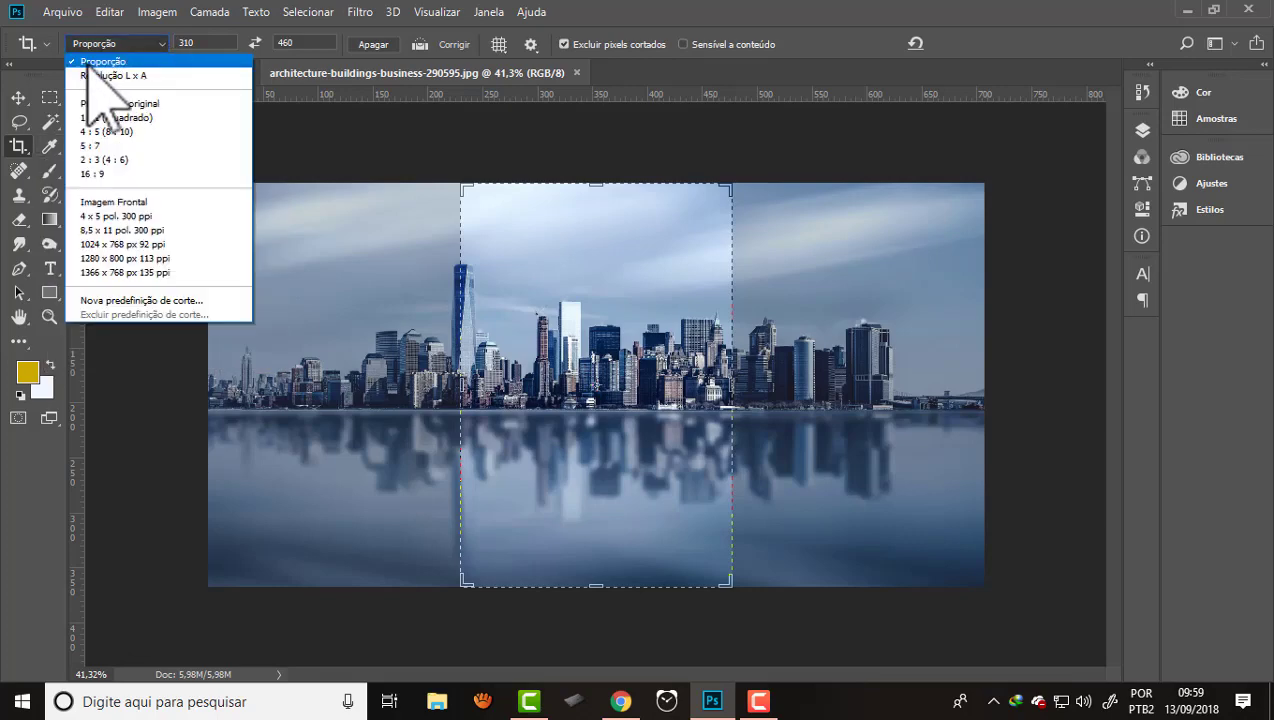
click(182, 44)
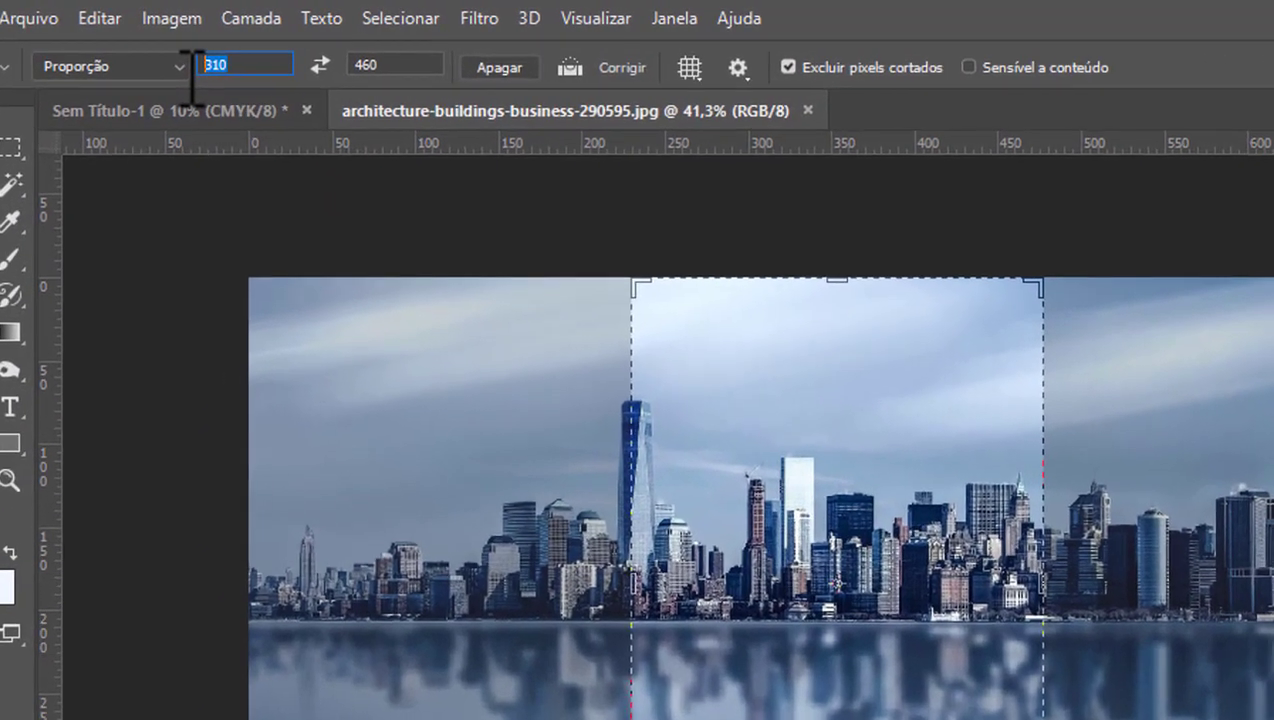
text(3)
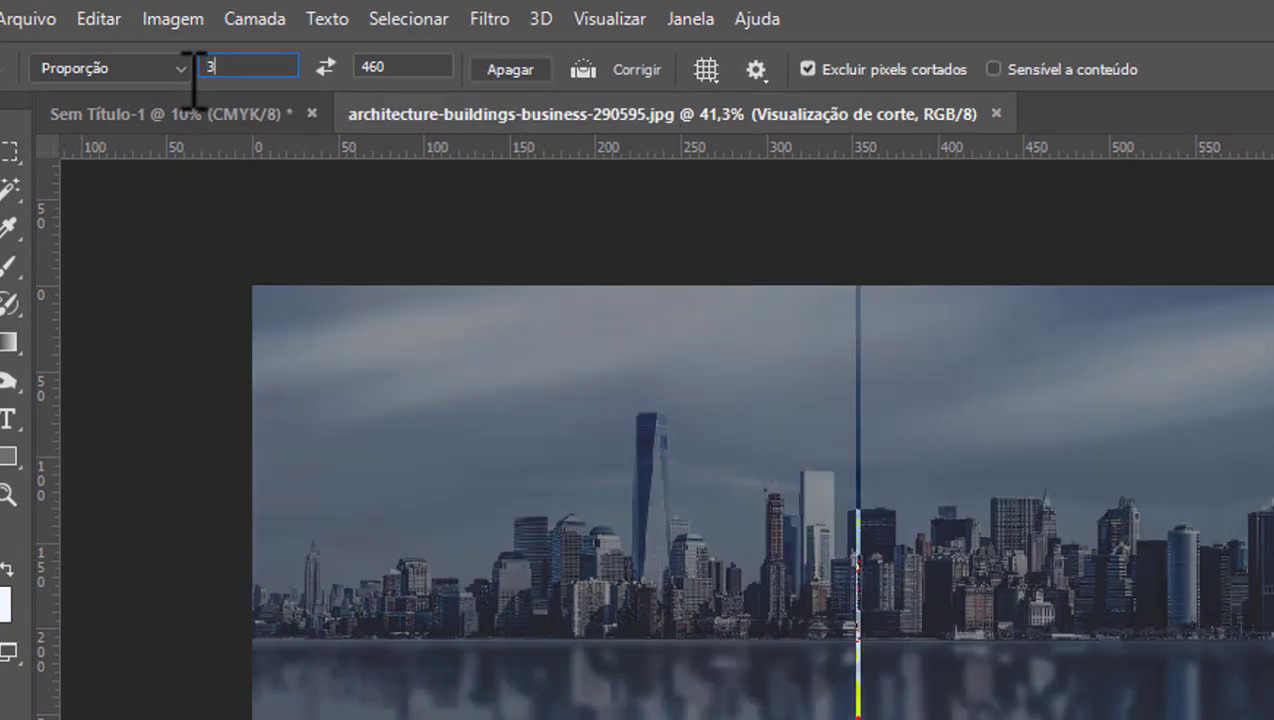
text(10)
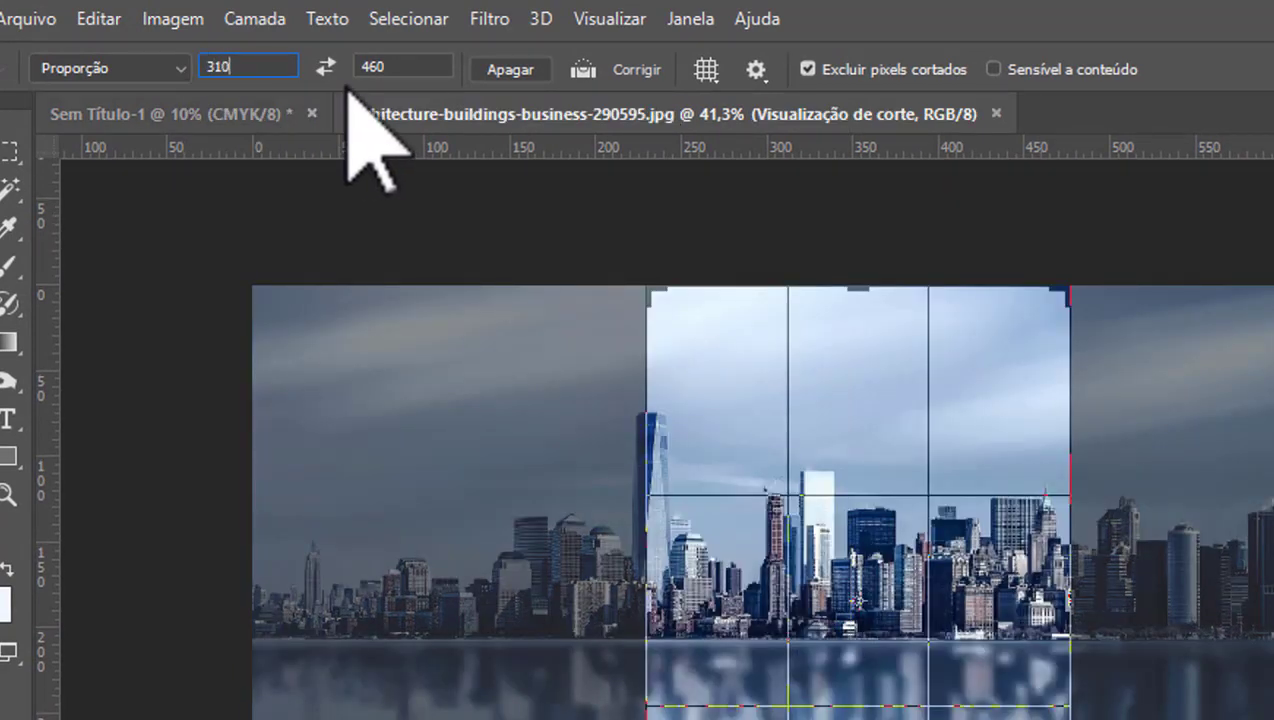
click(405, 66)
text(4)
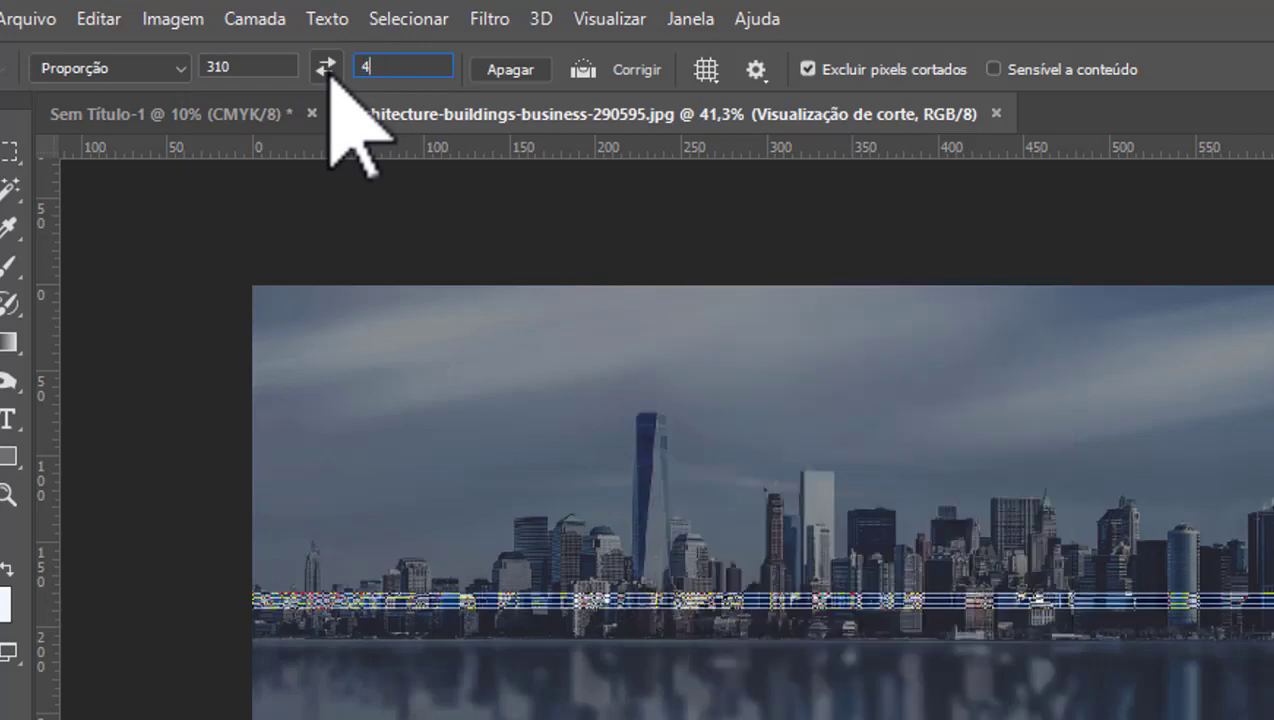
text(60)
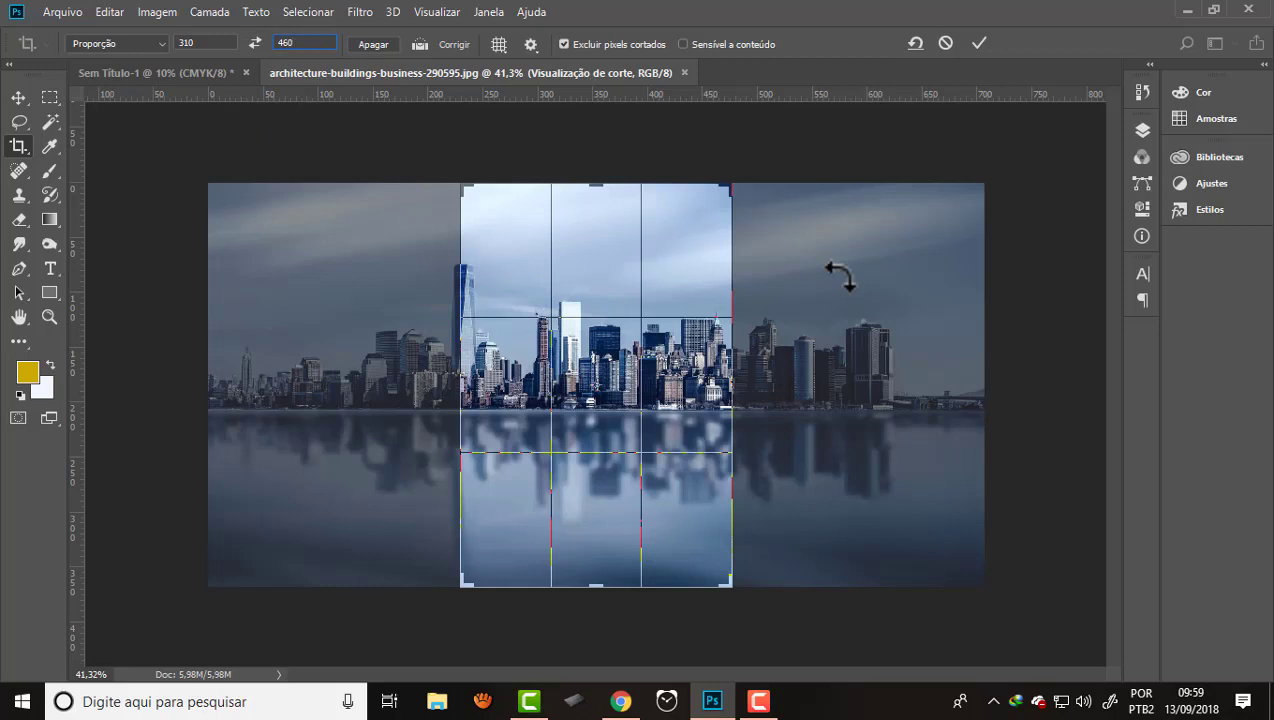
click(979, 43)
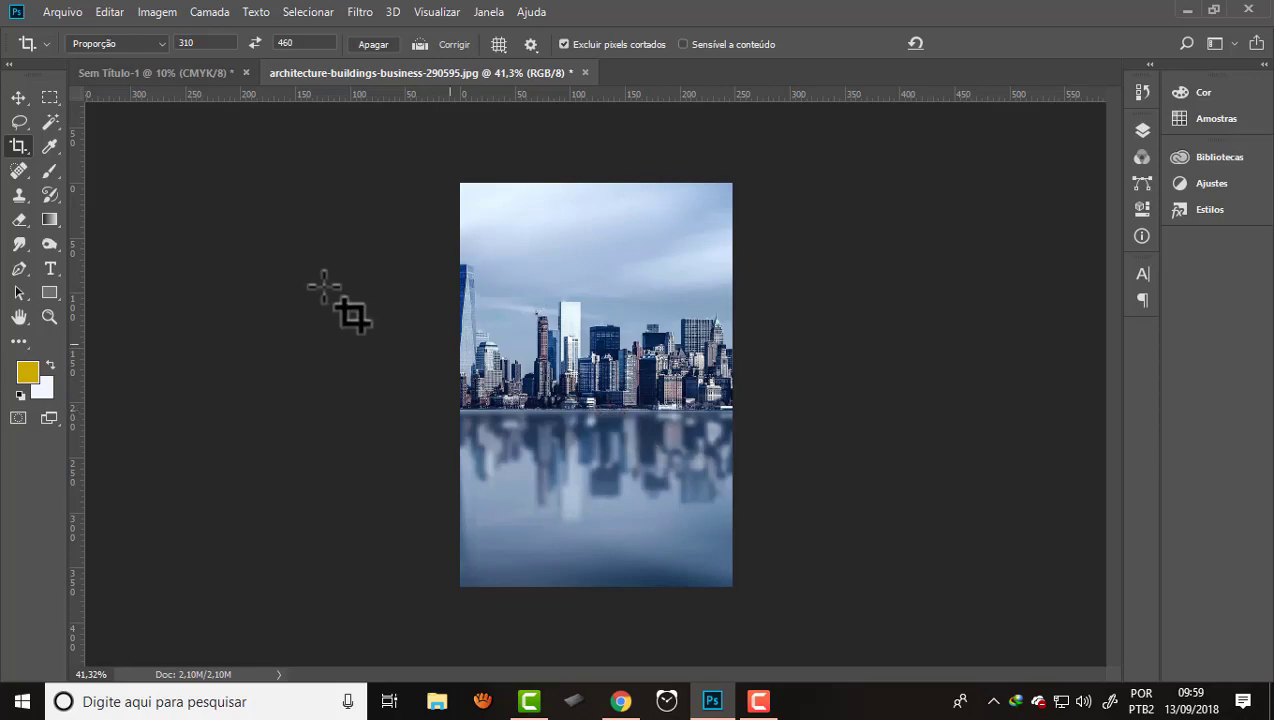
Step: Set the image width to 310 mm with linked proportions, giving 459.49 mm height
click(152, 14)
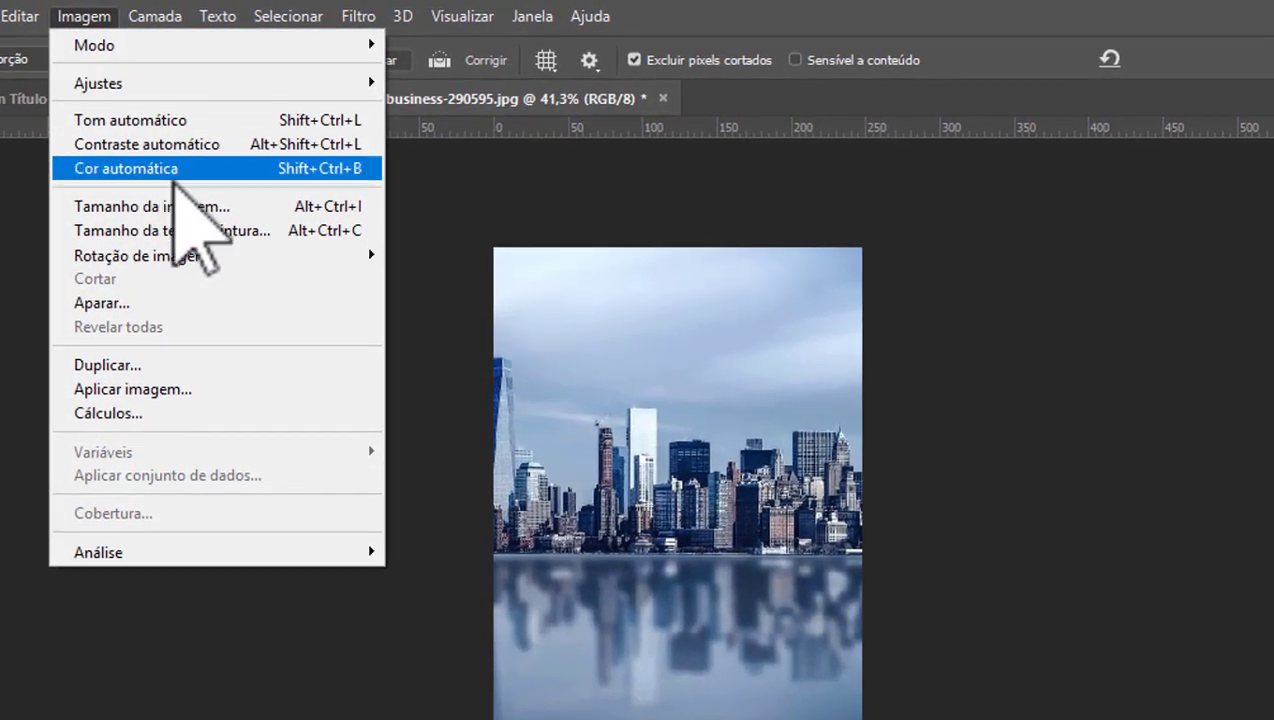
click(210, 206)
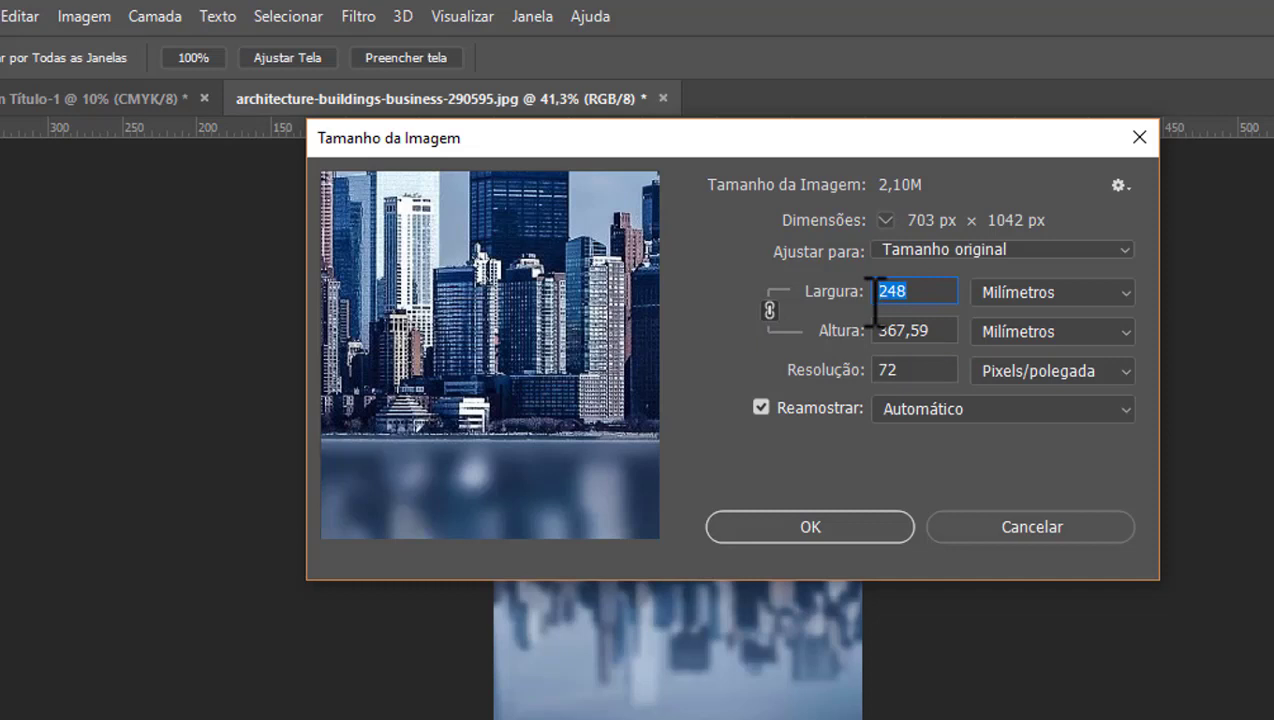
text(310)
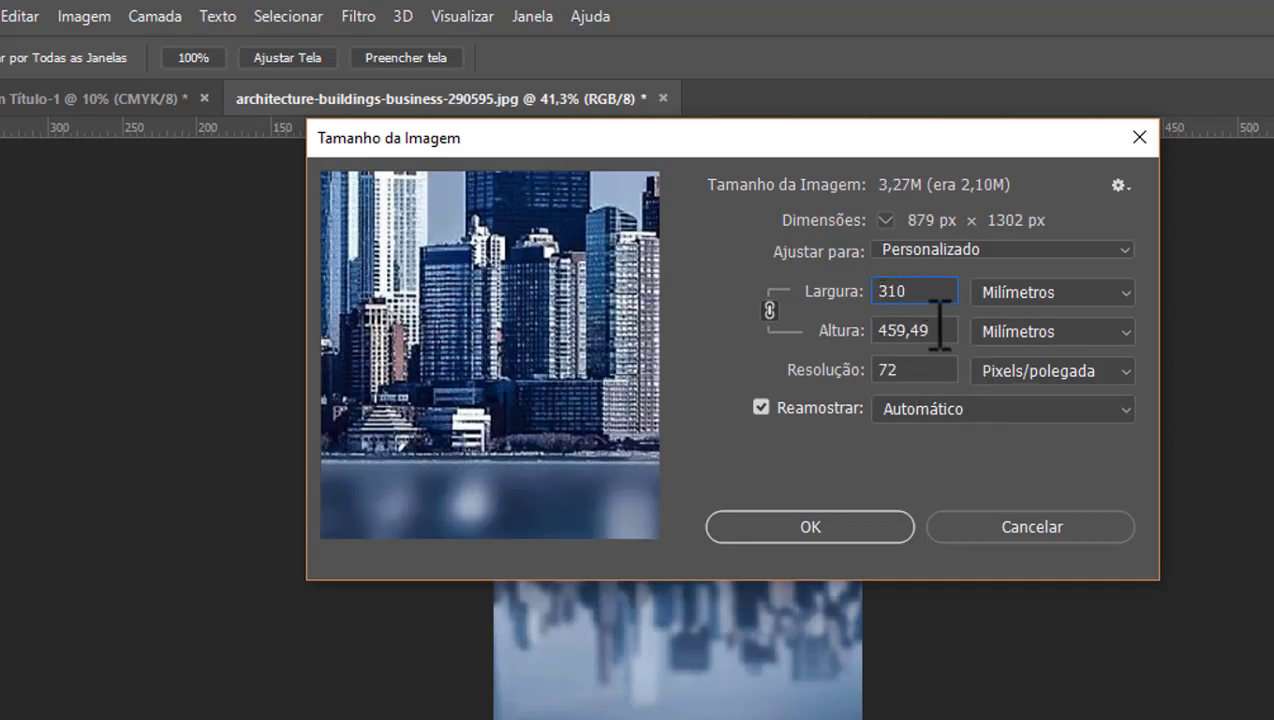
click(848, 528)
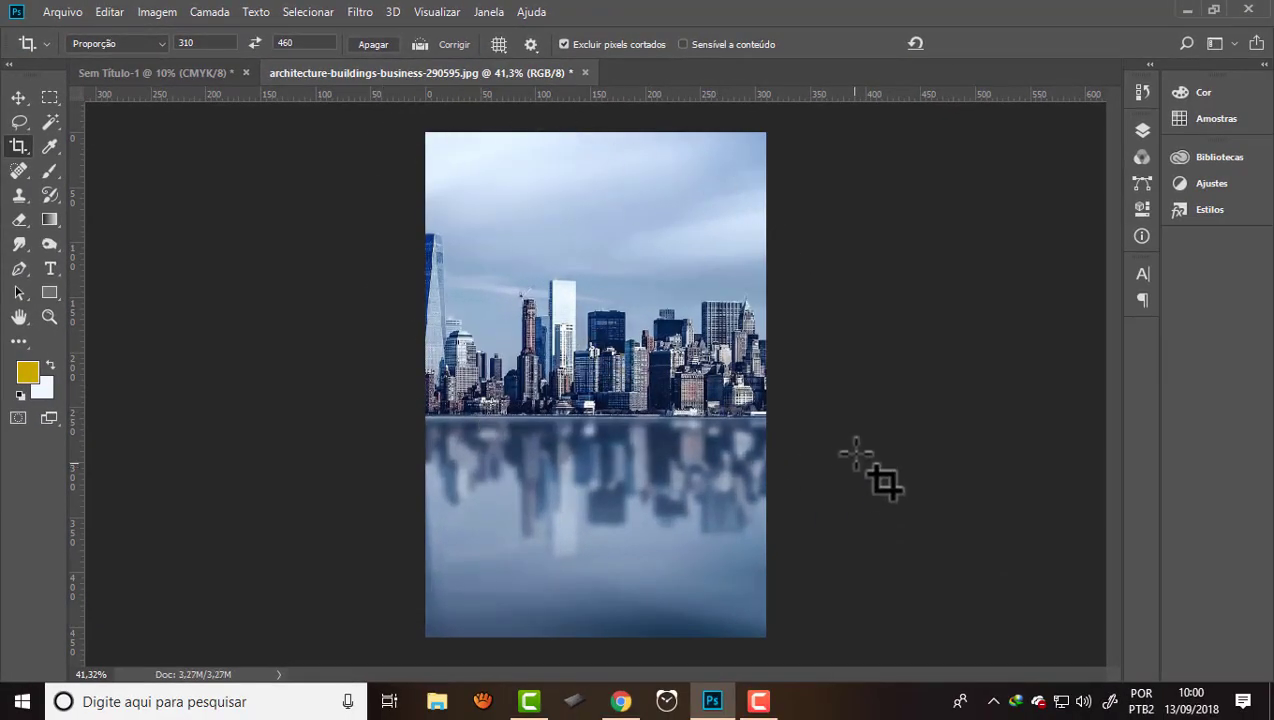
Step: Save the skyline as JPEG 'plano de fundo 30x45' at quality 12, then close its tab
click(60, 12)
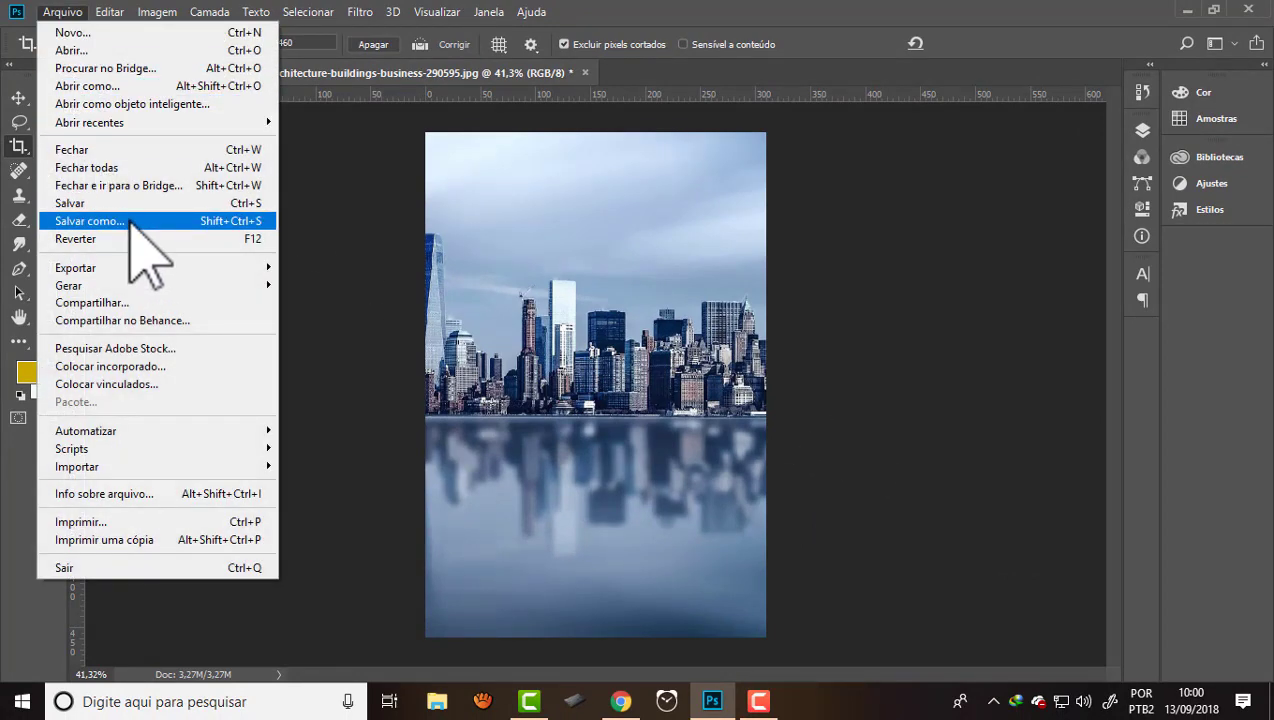
click(135, 221)
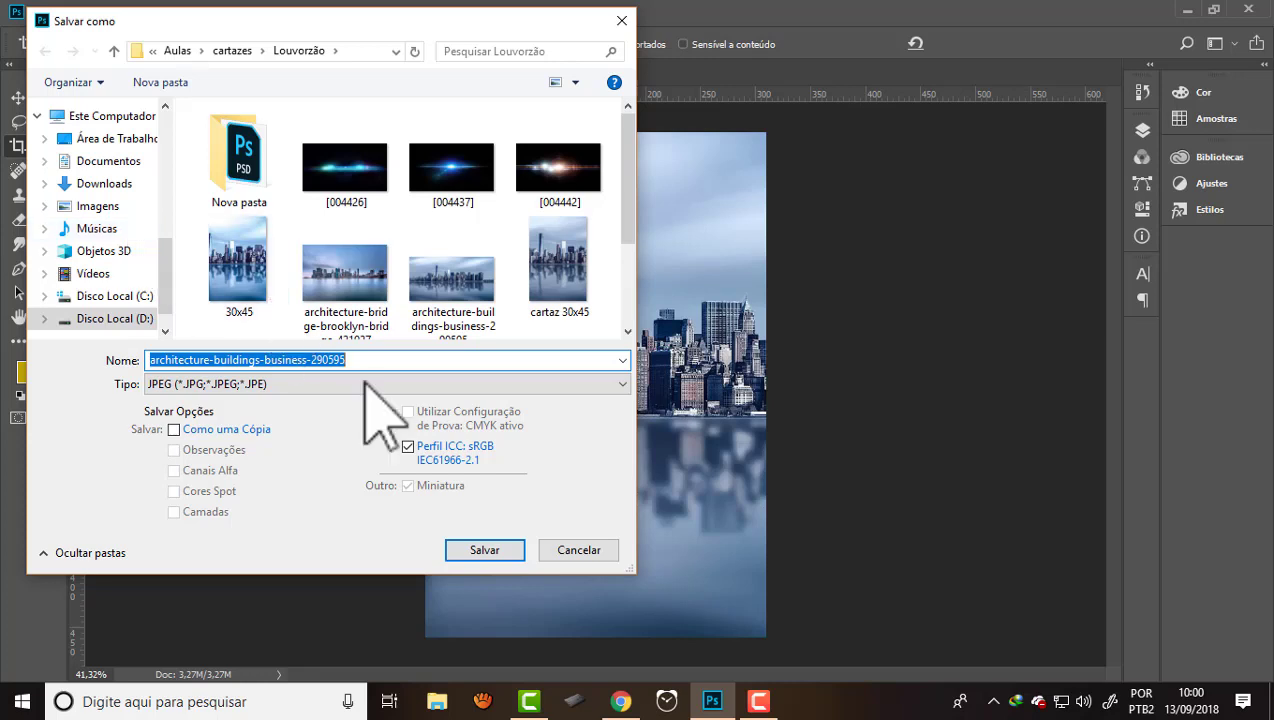
text(plano de fundo 30x45)
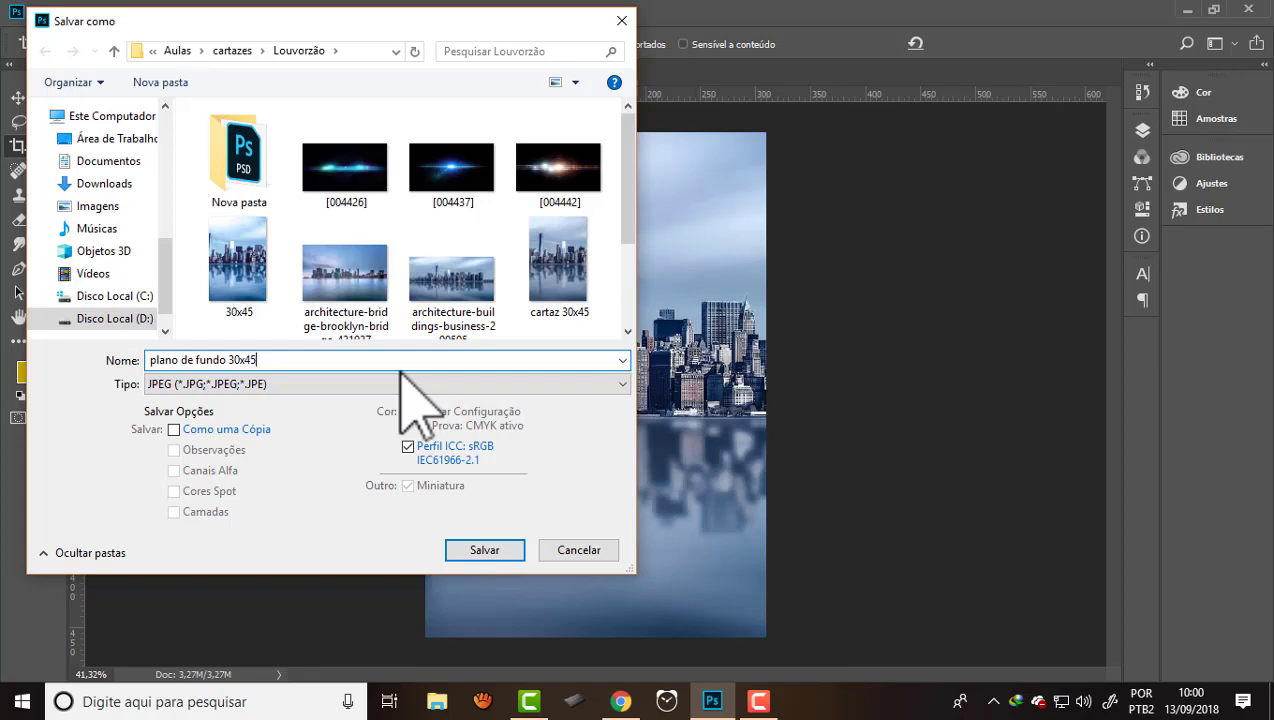
click(484, 551)
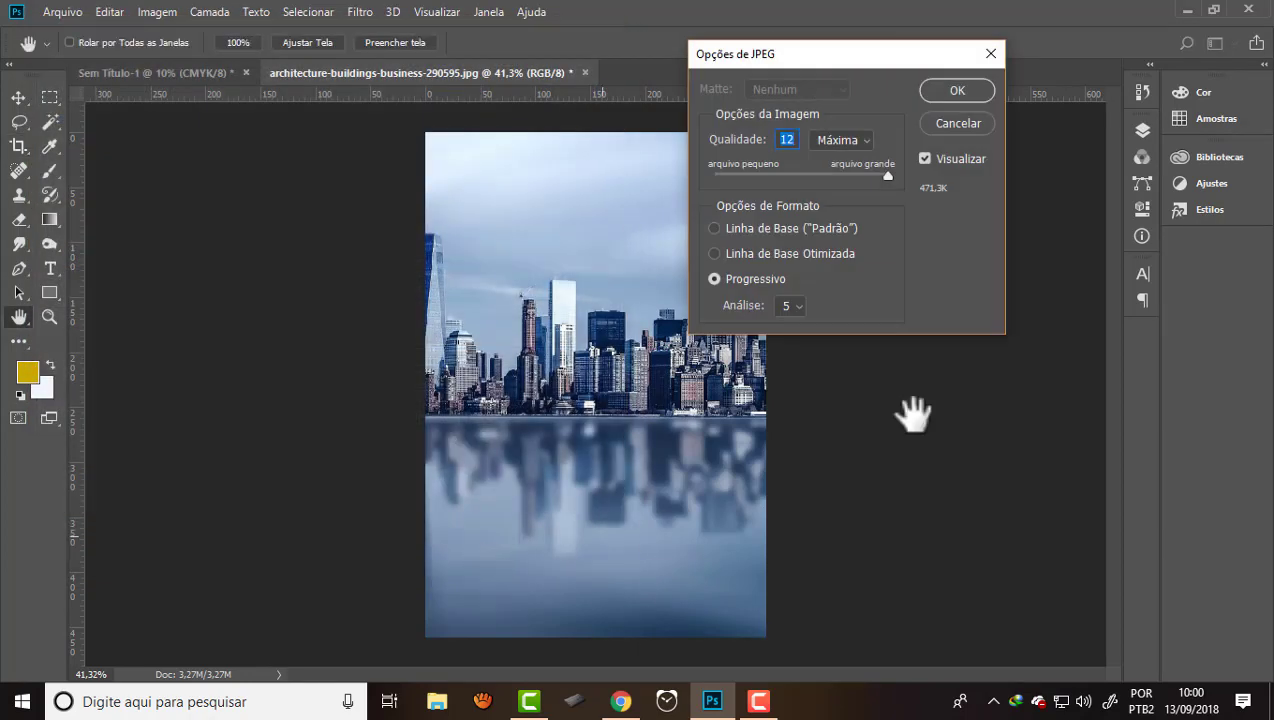
click(970, 96)
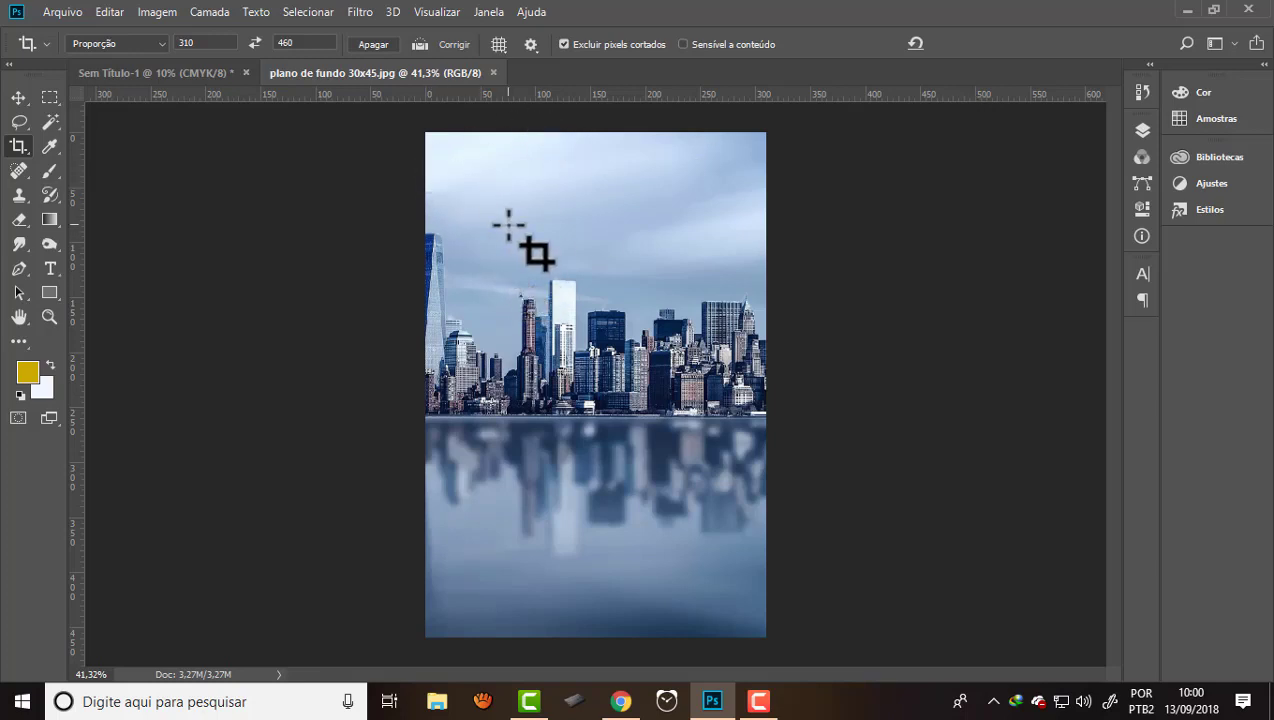
click(493, 73)
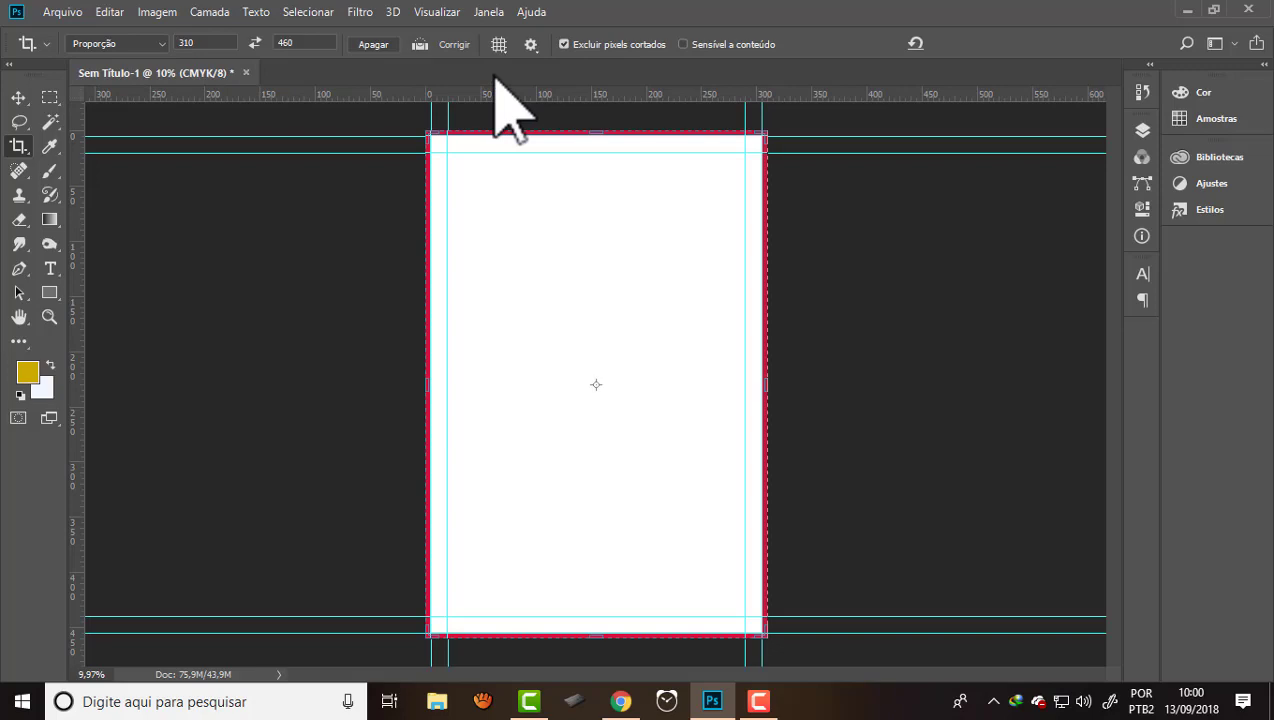
Step: Embed the 'plano de fundo 30x45' skyline image into the blank poster with Colocar incorporado
click(62, 12)
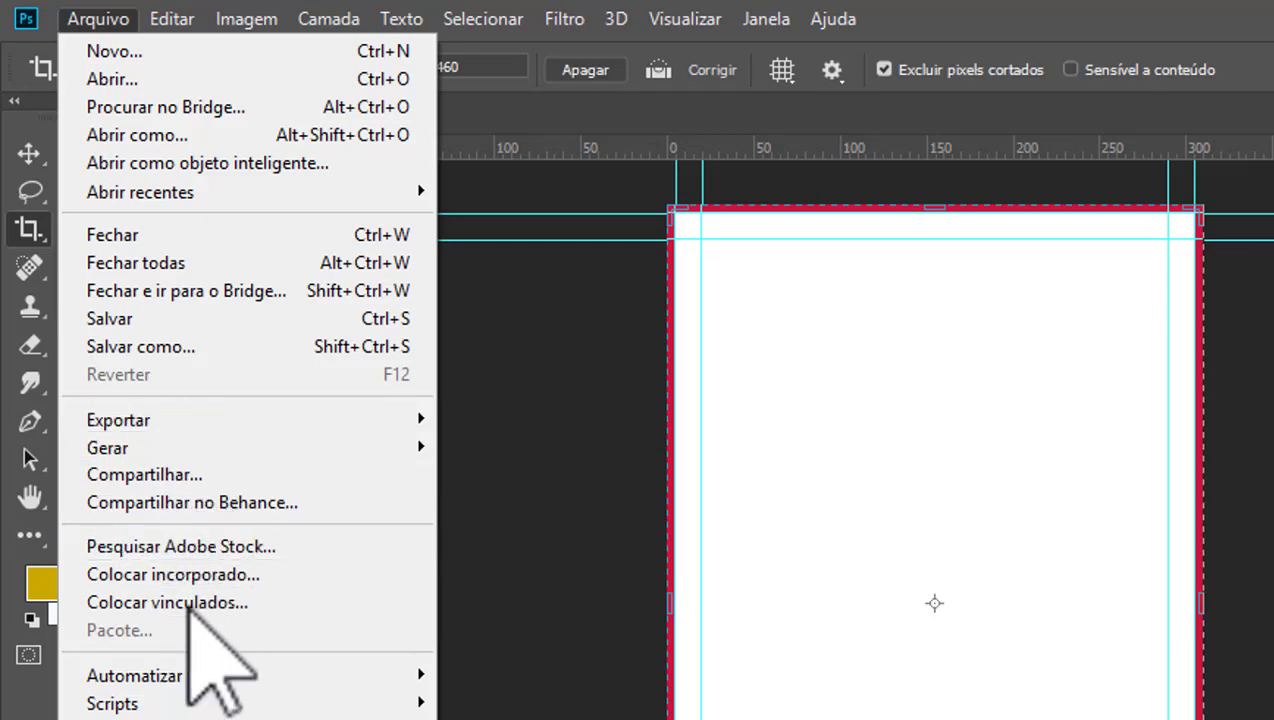
click(205, 577)
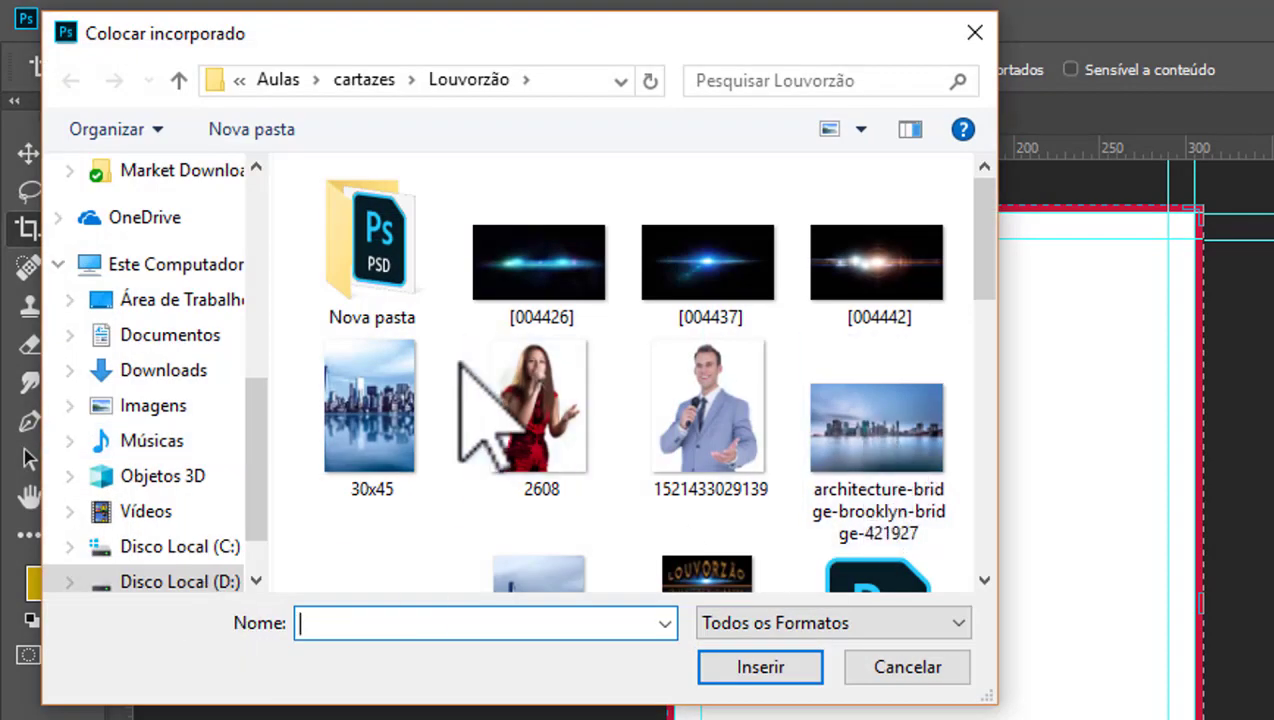
drag(987, 260, 988, 548)
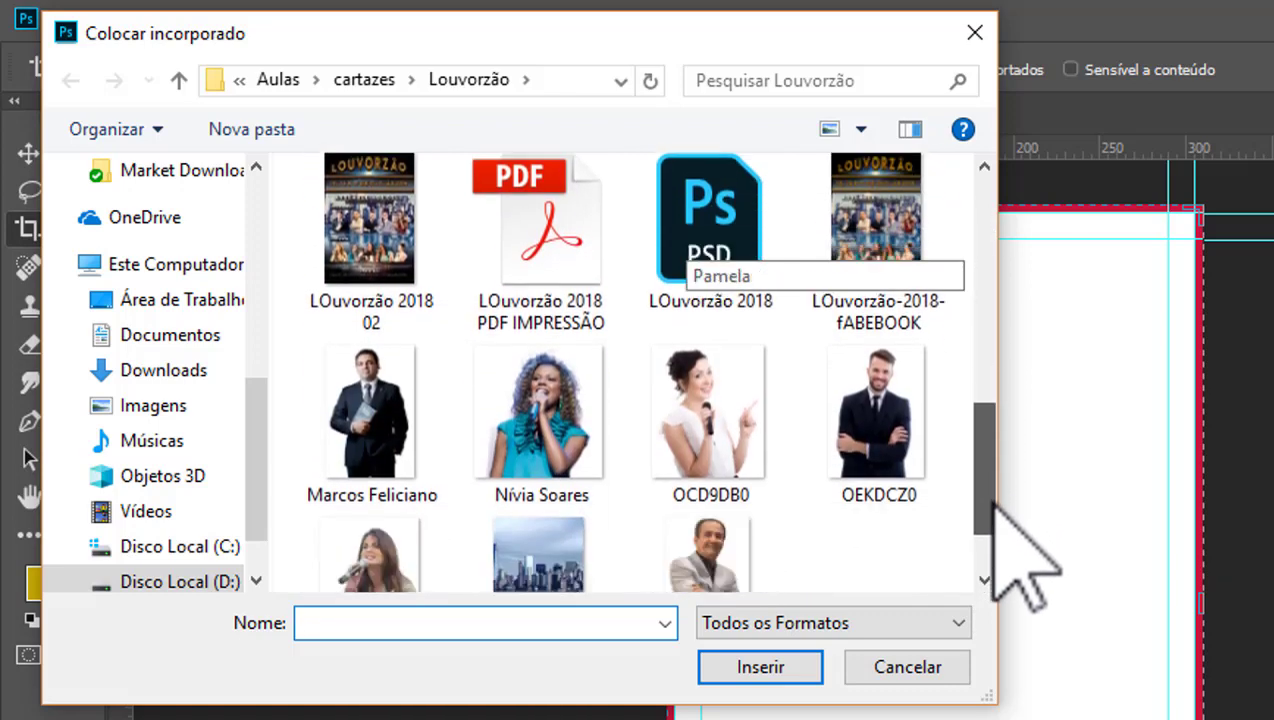
click(560, 460)
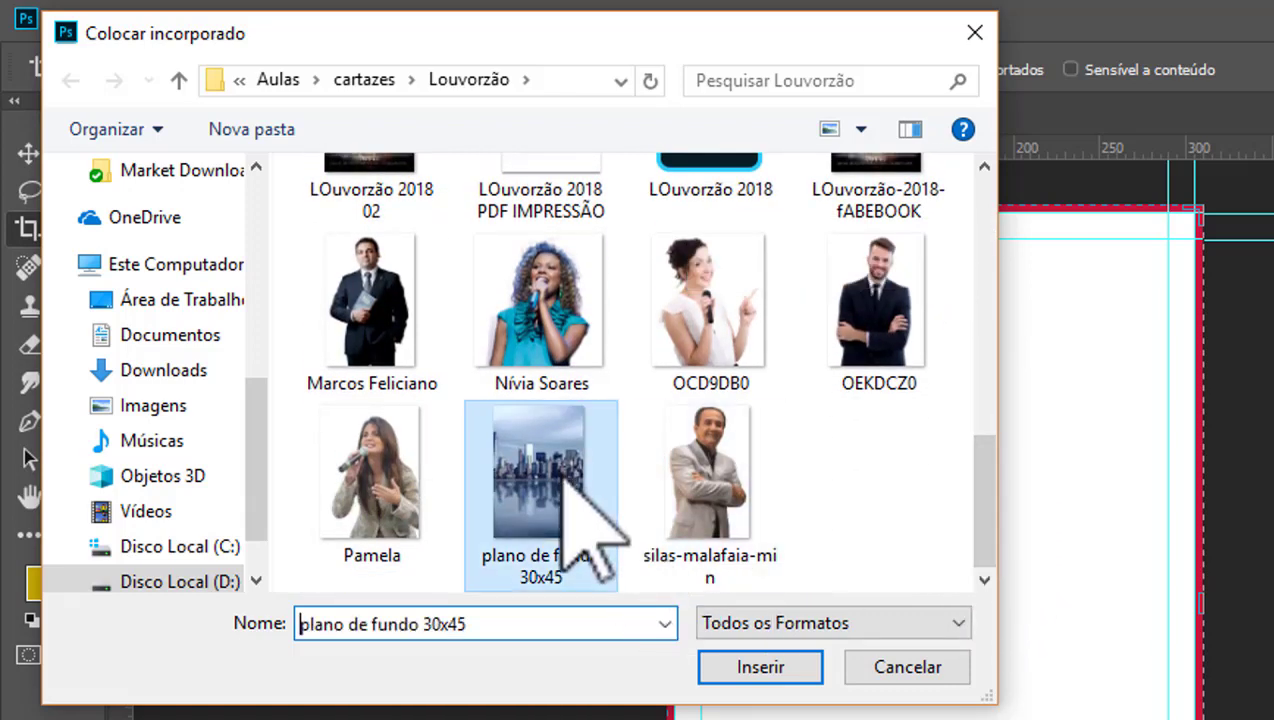
click(742, 662)
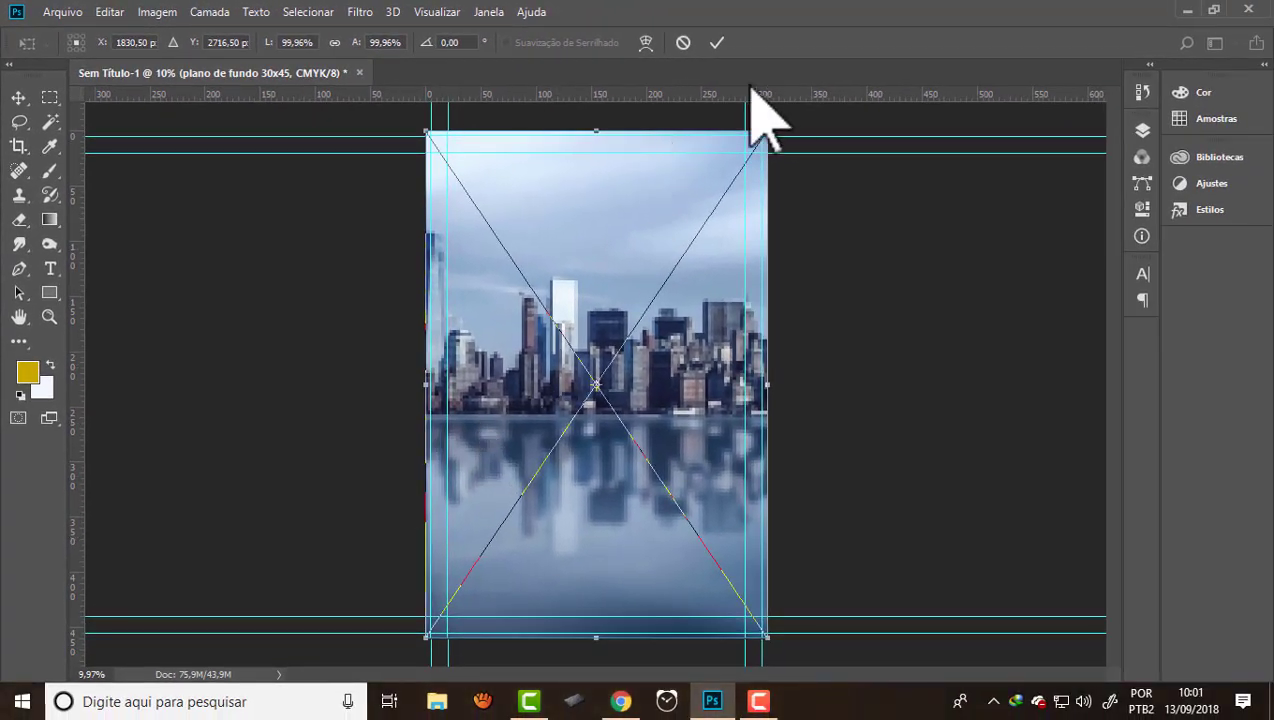
Step: Commit the placed skyline image and zoom in on the poster's lower edge
click(716, 42)
key(c)
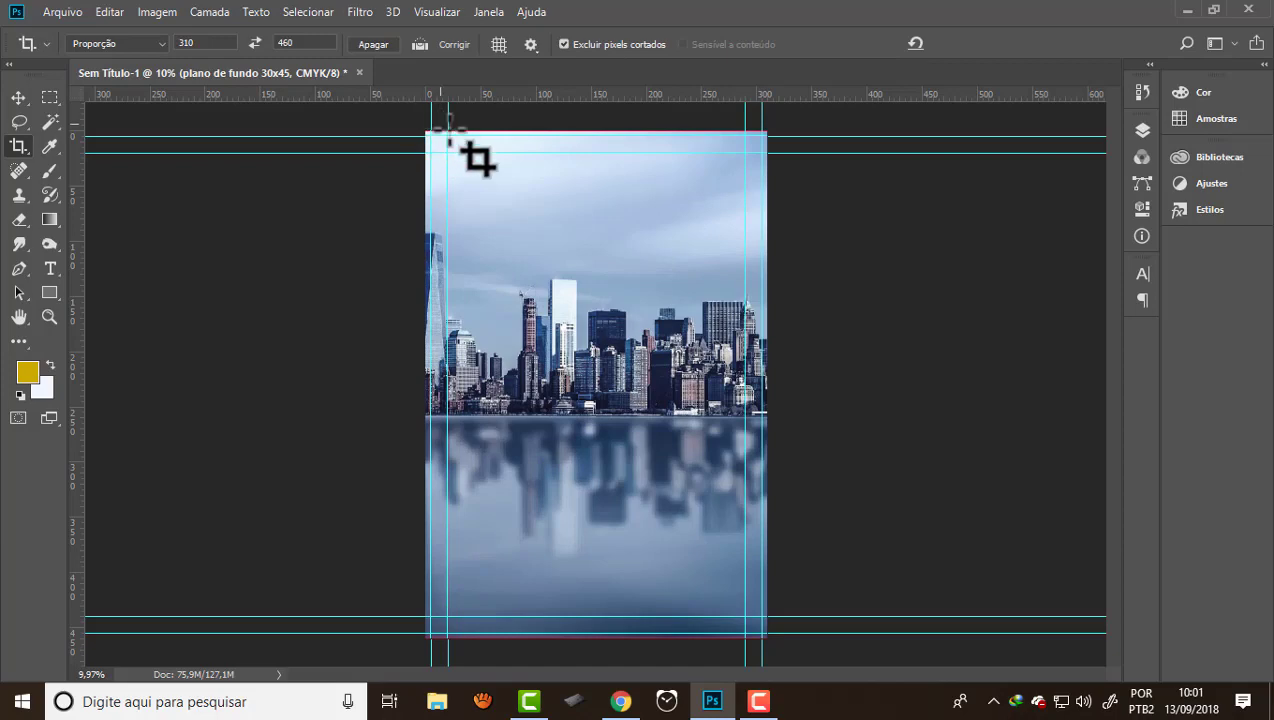
key(ctrl+minus)
key(ctrl+plus)
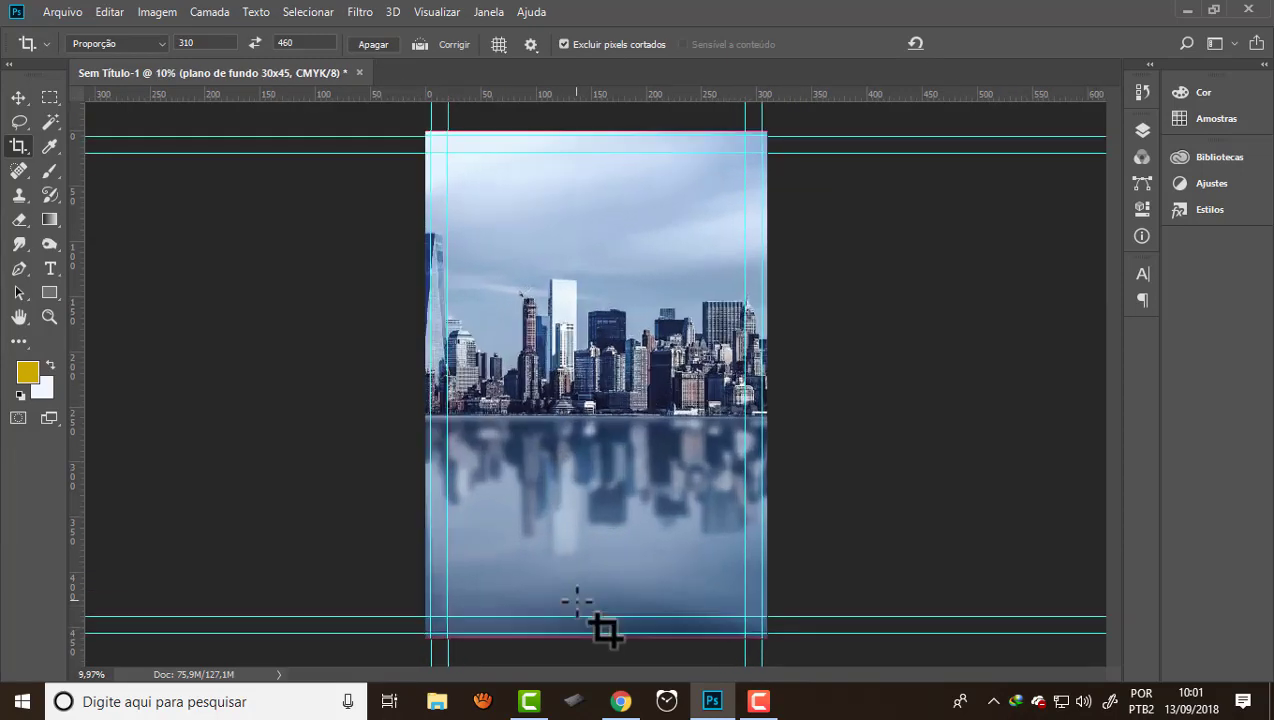
key(ctrl+plus)
key(ctrl+minus)
key(ctrl+minus)
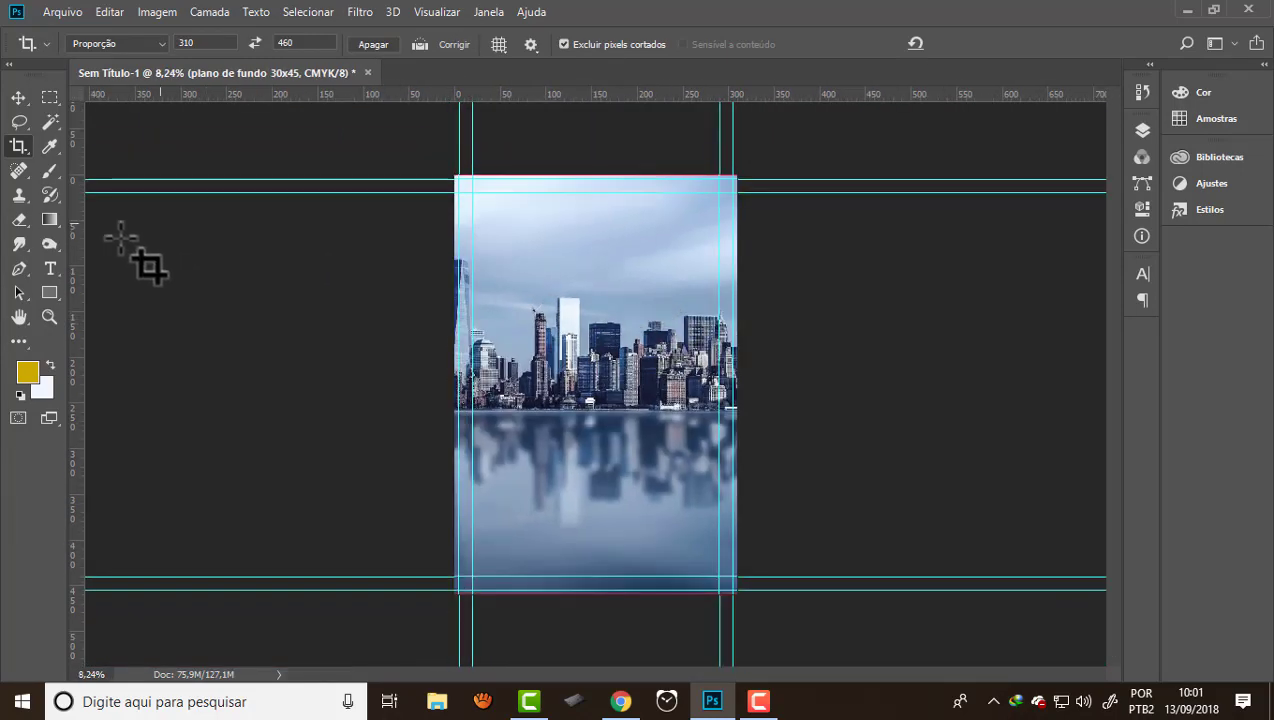
click(47, 316)
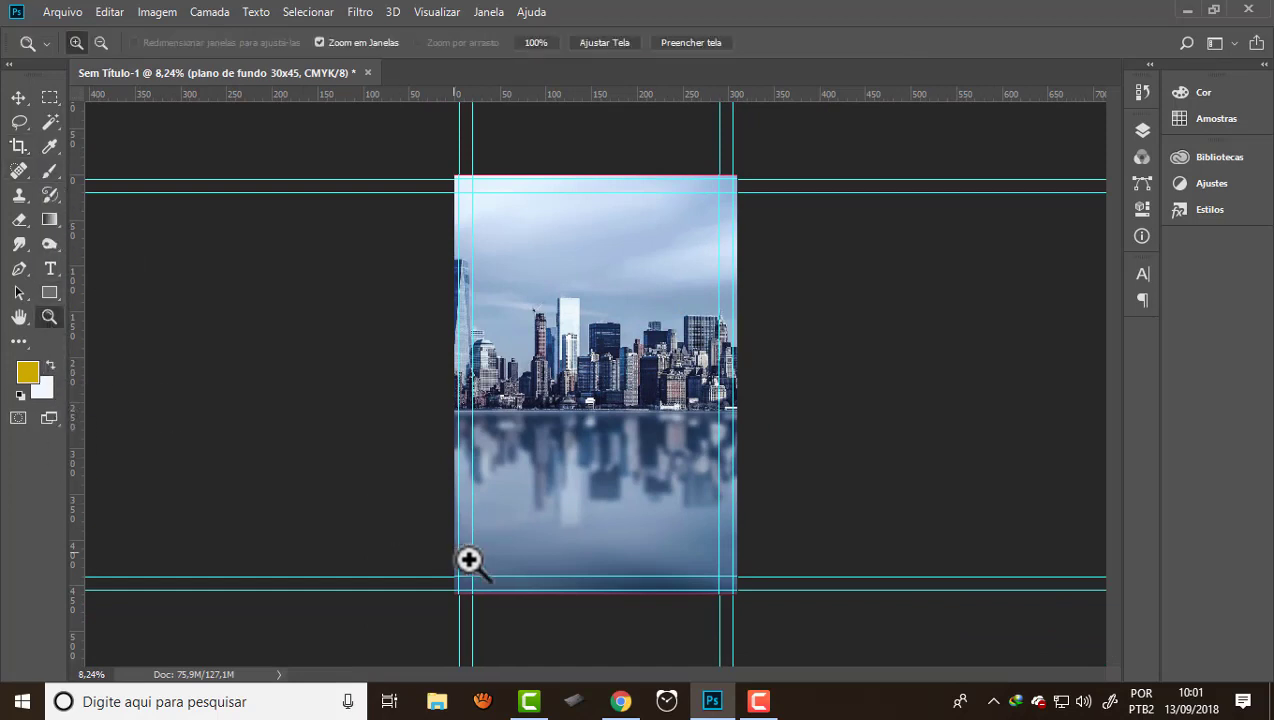
click(600, 506)
scroll(640, 440, down, 1)
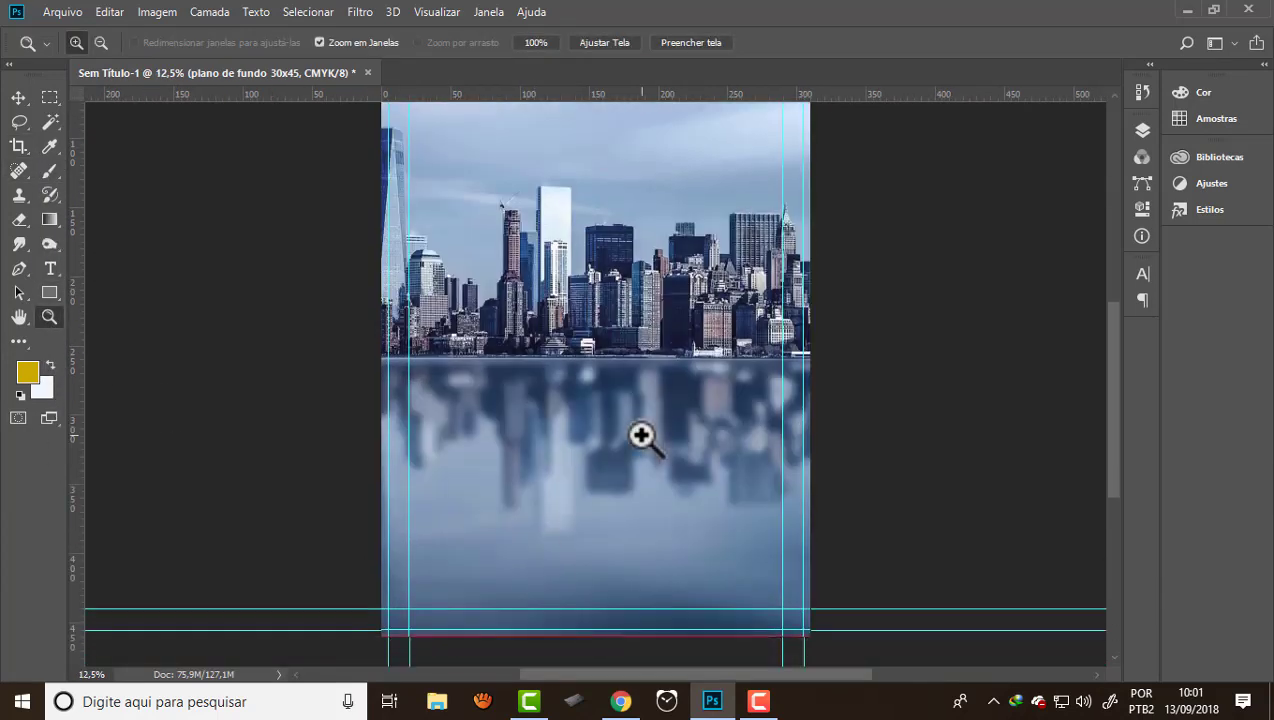
scroll(630, 470, down, 1)
Step: Scale the skyline layer to about 102.5% past the bleed edges and commit it
click(18, 97)
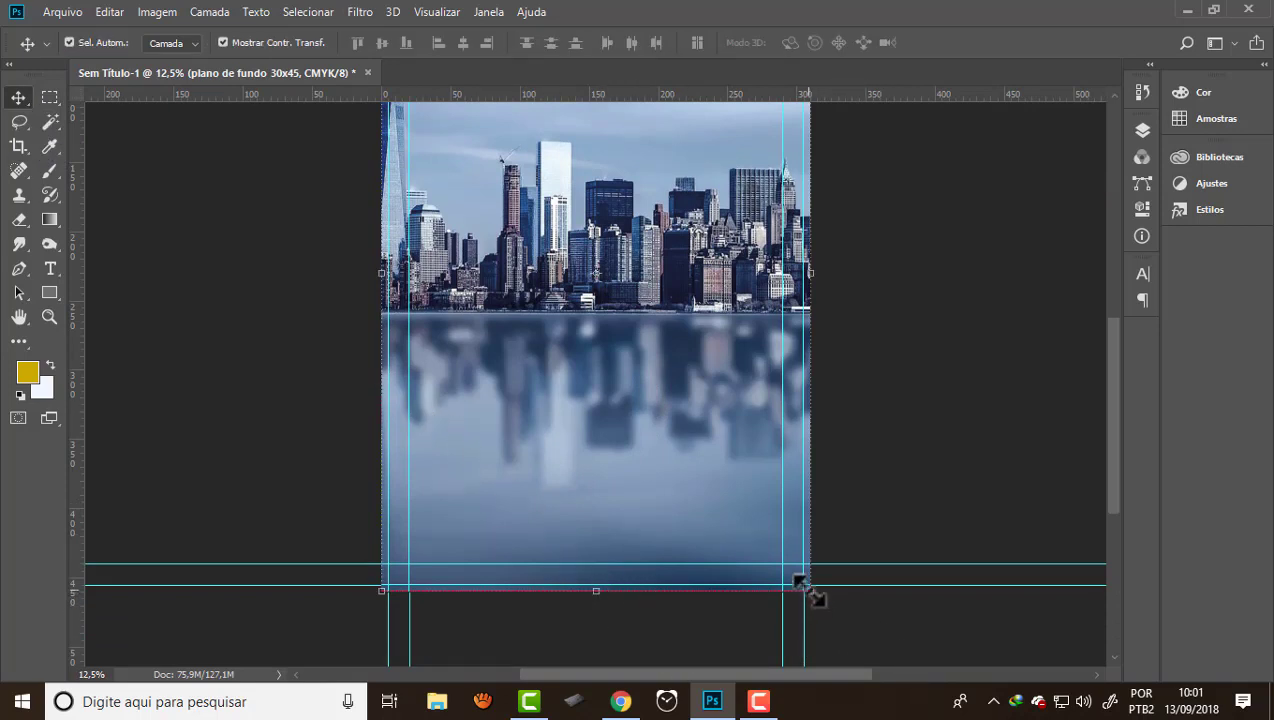
drag(808, 588, 814, 596)
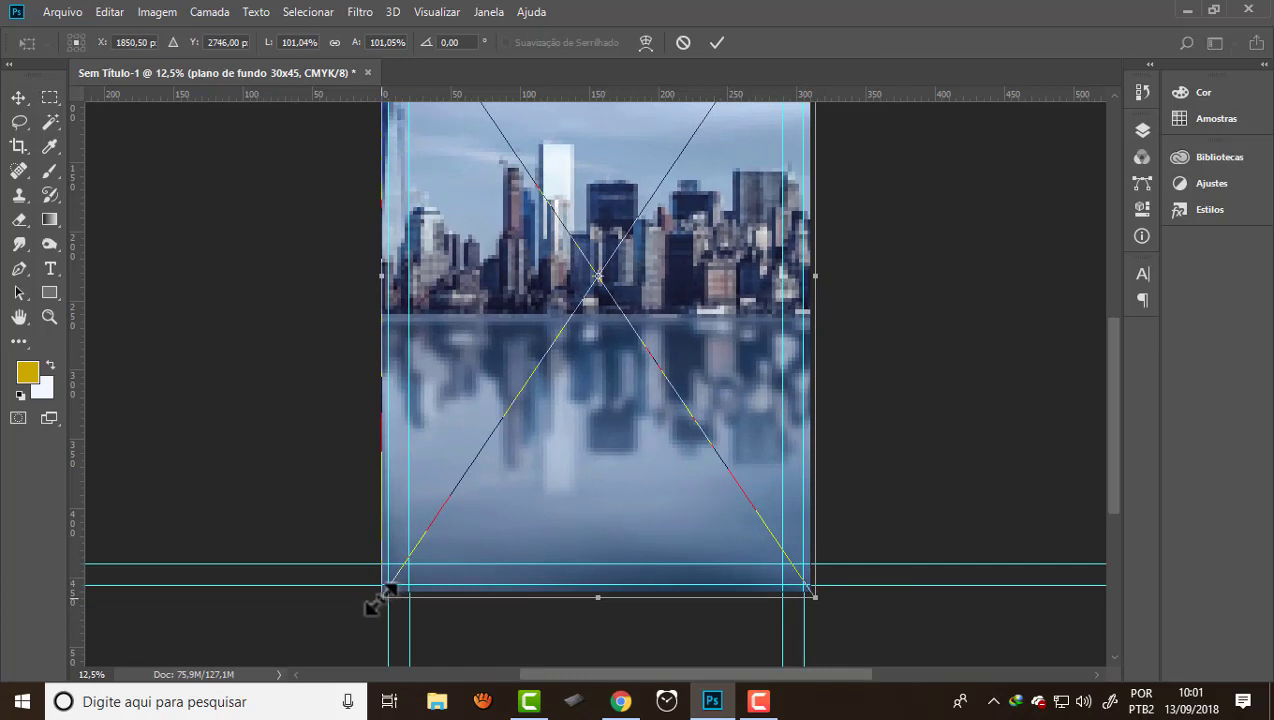
drag(375, 600, 368, 606)
scroll(420, 590, up, 4)
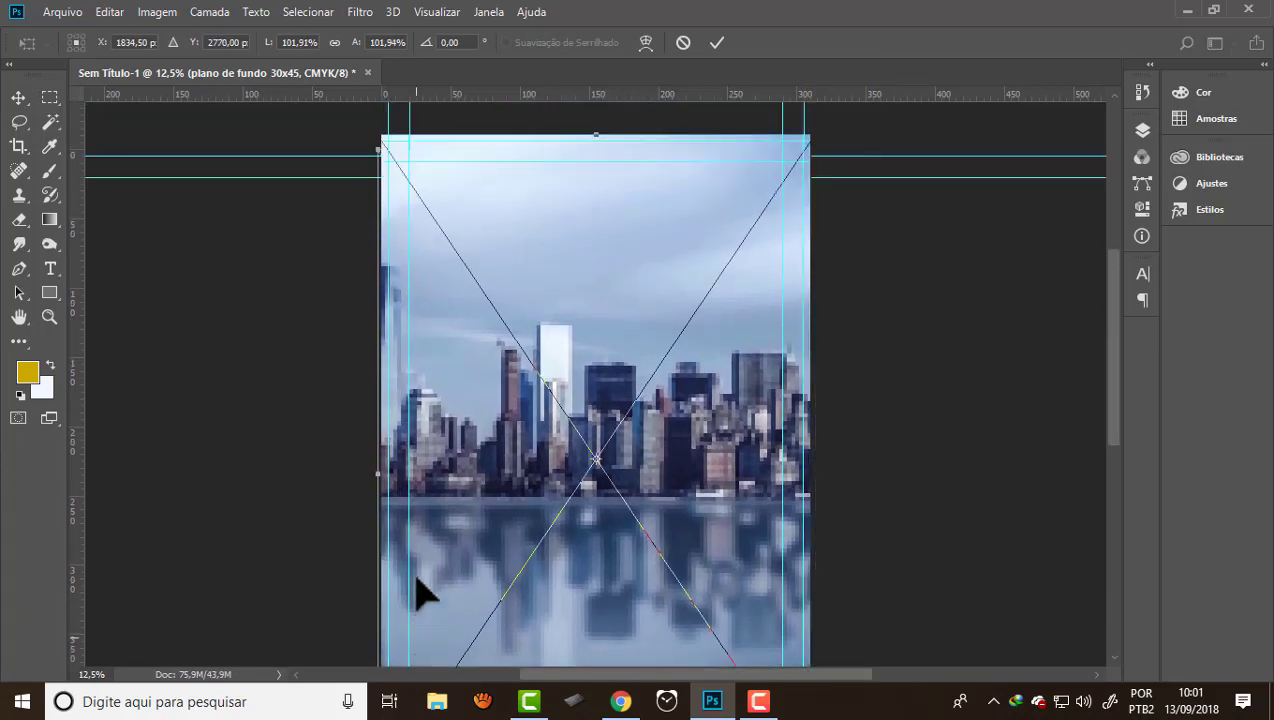
scroll(505, 530, up, 3)
drag(808, 248, 811, 244)
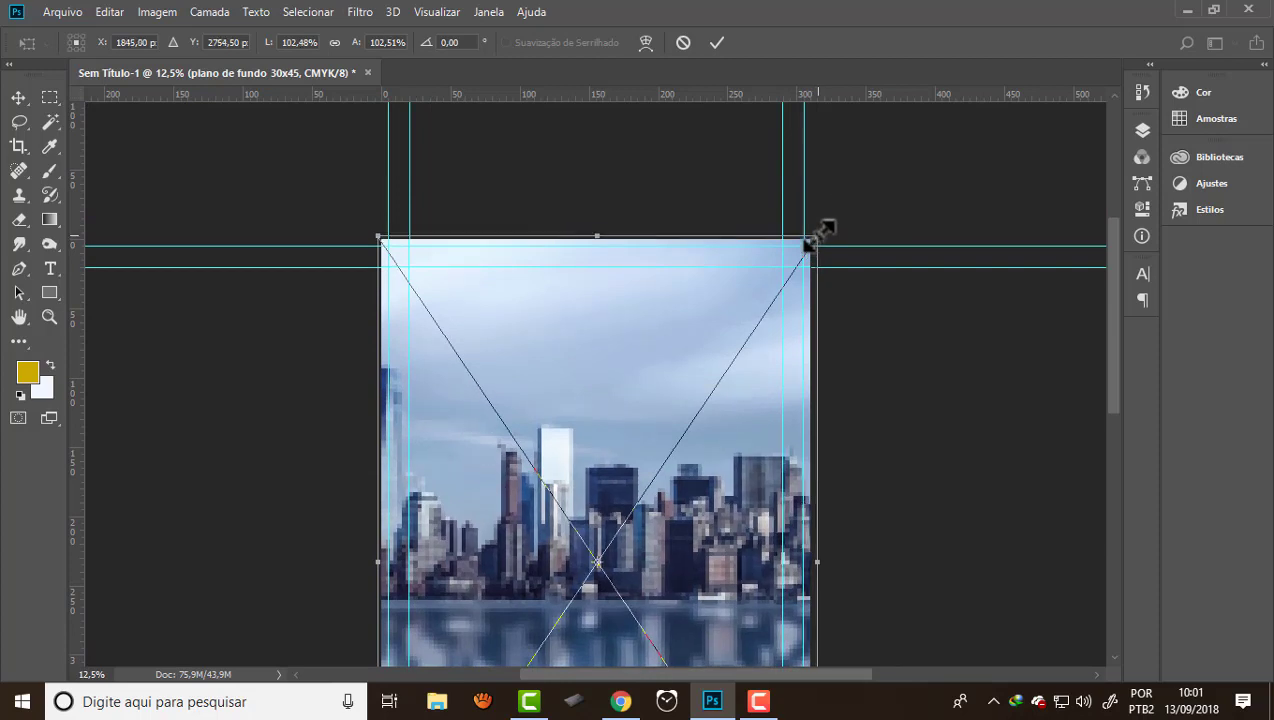
click(718, 45)
key(ctrl+0)
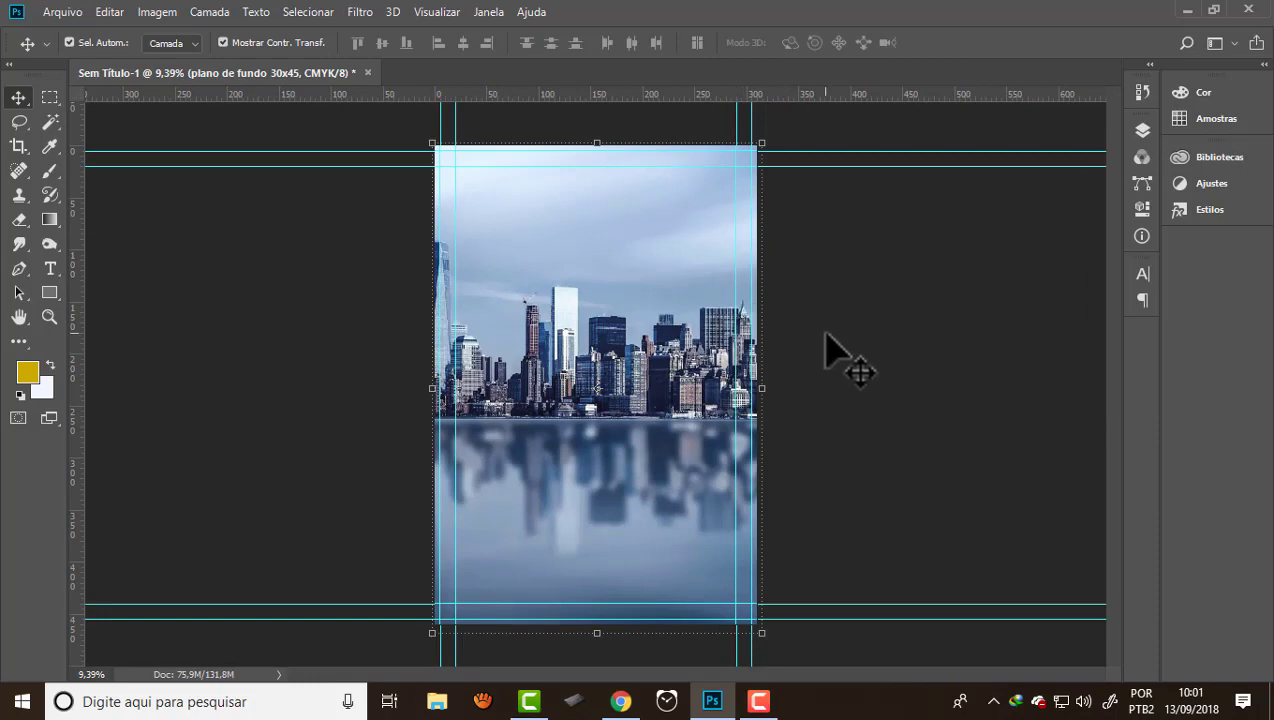
Step: Show the finished 'Cartaz gráfica 30x45.psd' LOUVORZÃO poster fitted to the window
key(ctrl+0)
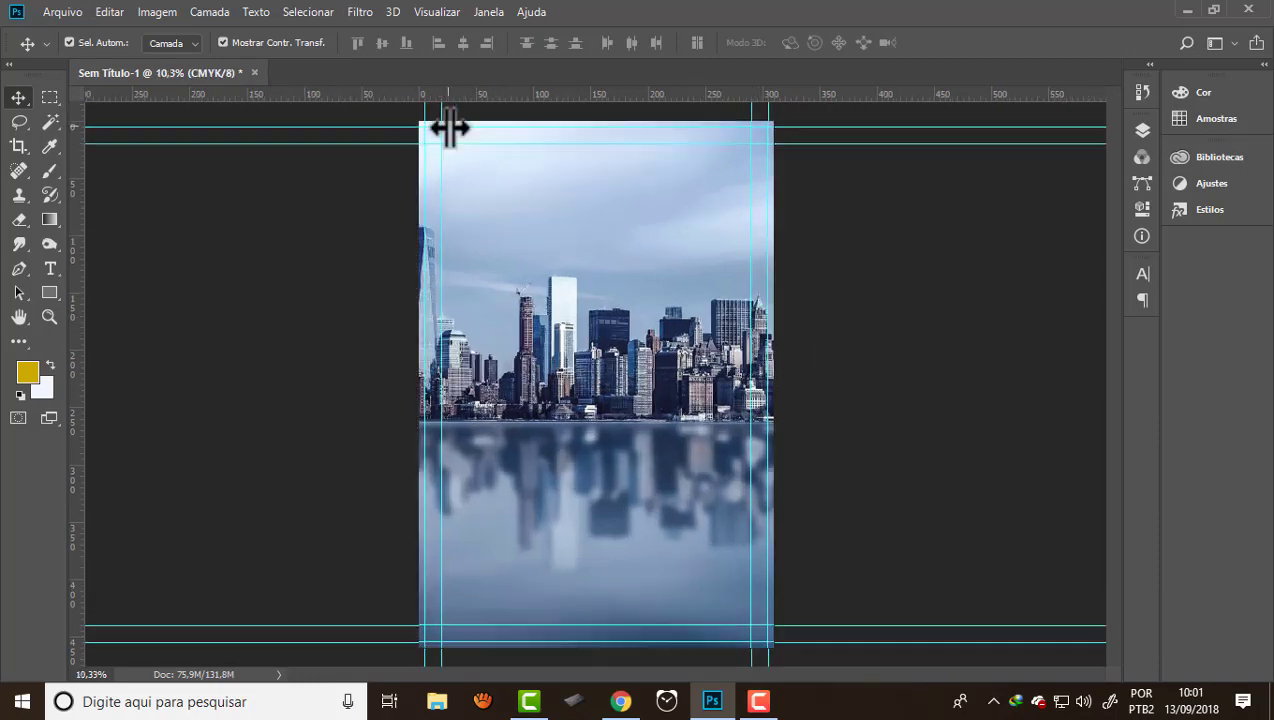
scroll(450, 128, up, 1)
scroll(469, 128, up, 2)
scroll(469, 128, down, 1)
scroll(365, 252, down, 1)
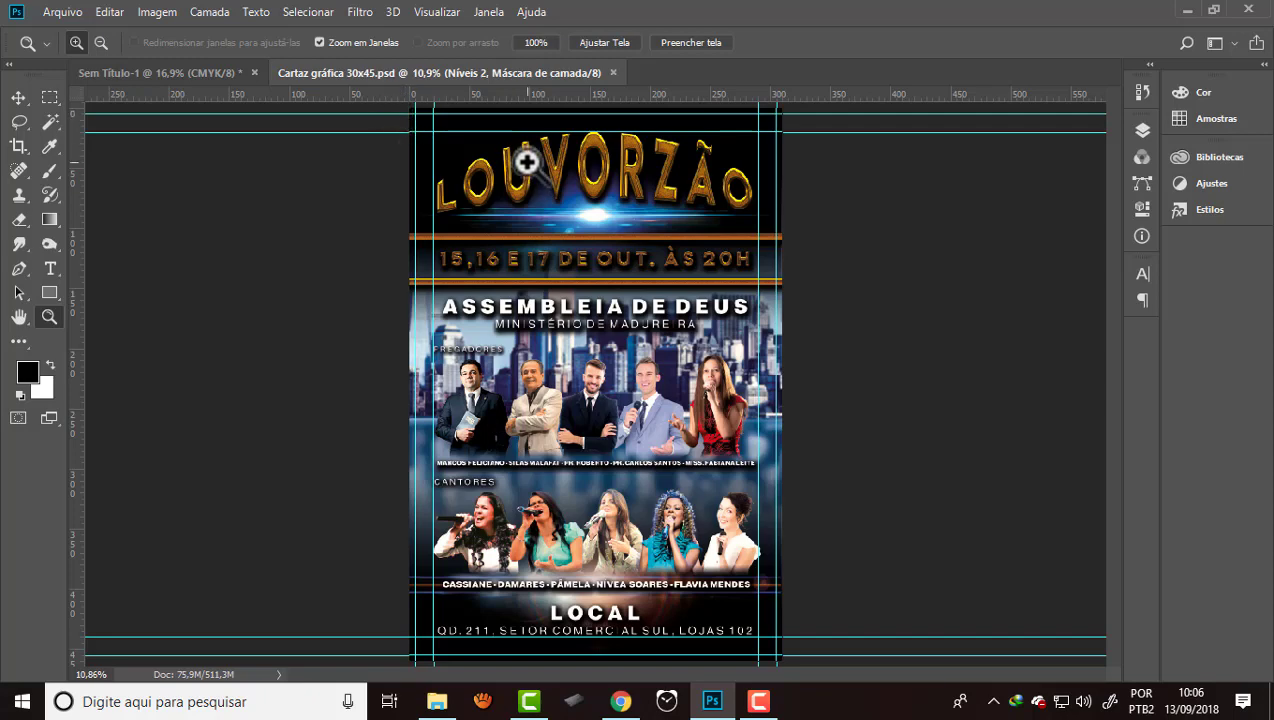
Step: Zoom into the LOUVORZÃO title and scroll down through the poster's upper sections
drag(523, 122, 318, 160)
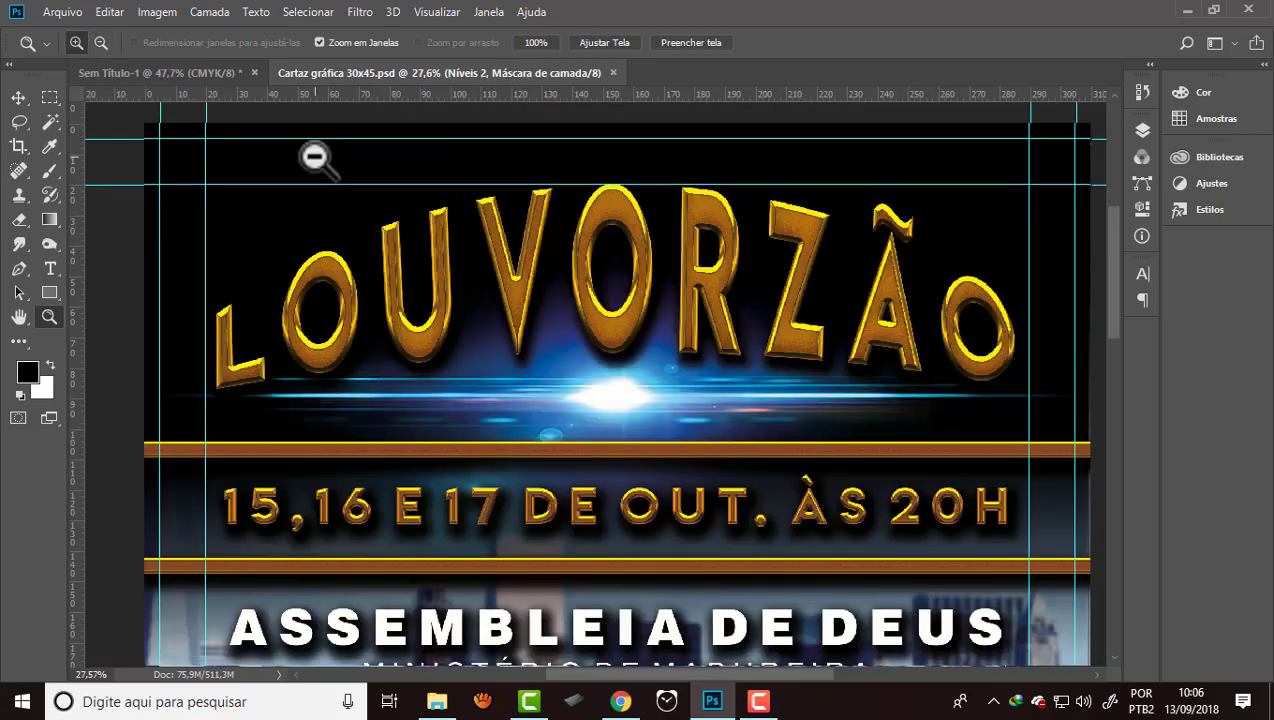
click(18, 97)
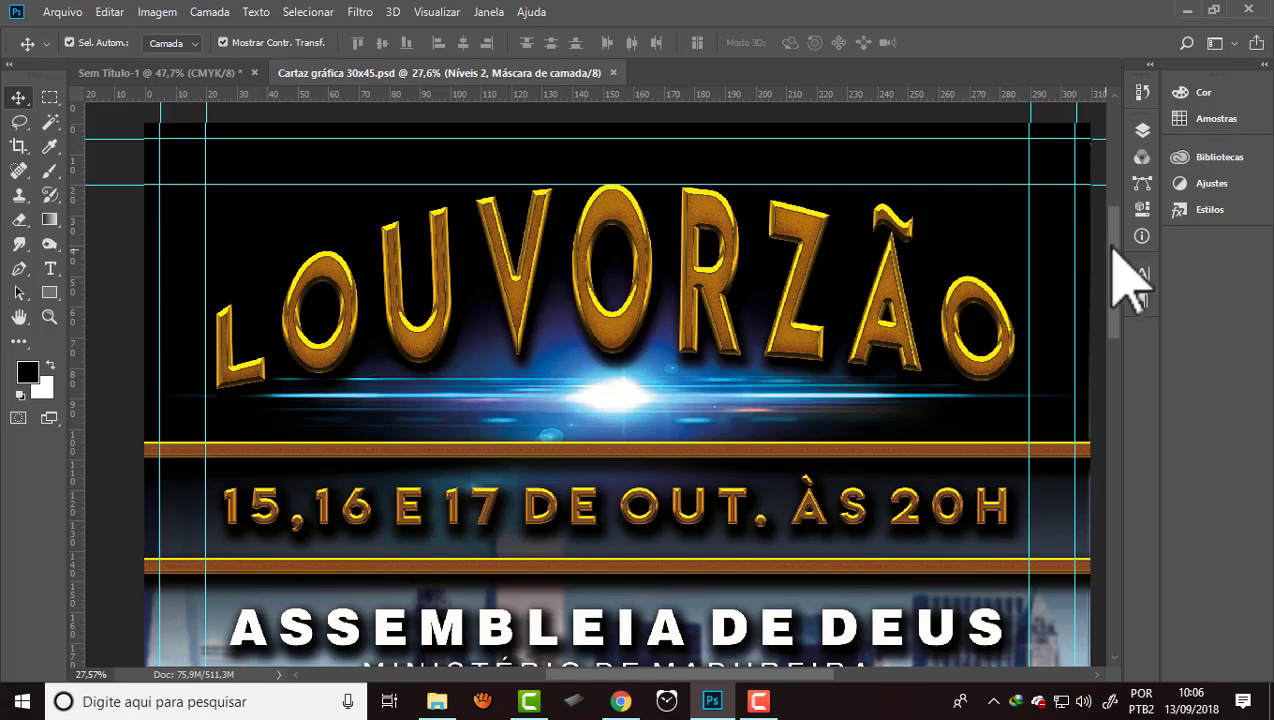
drag(1118, 245, 1119, 308)
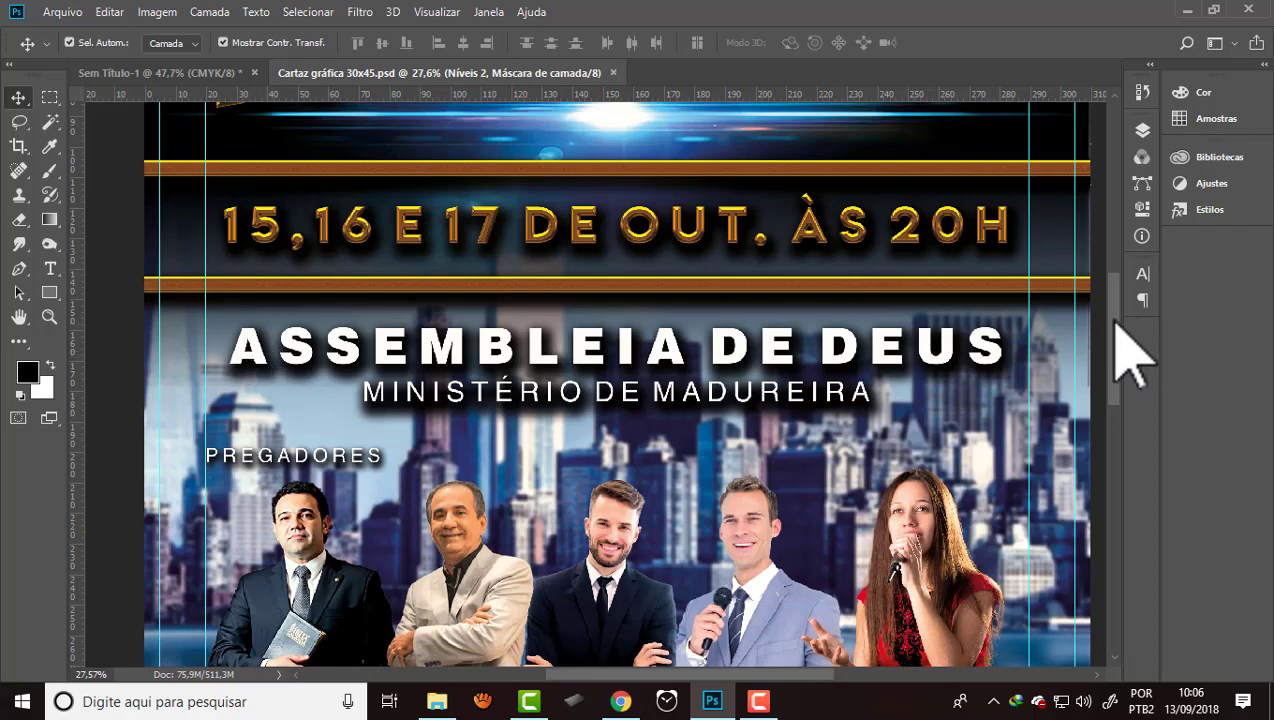
drag(1118, 347, 1117, 378)
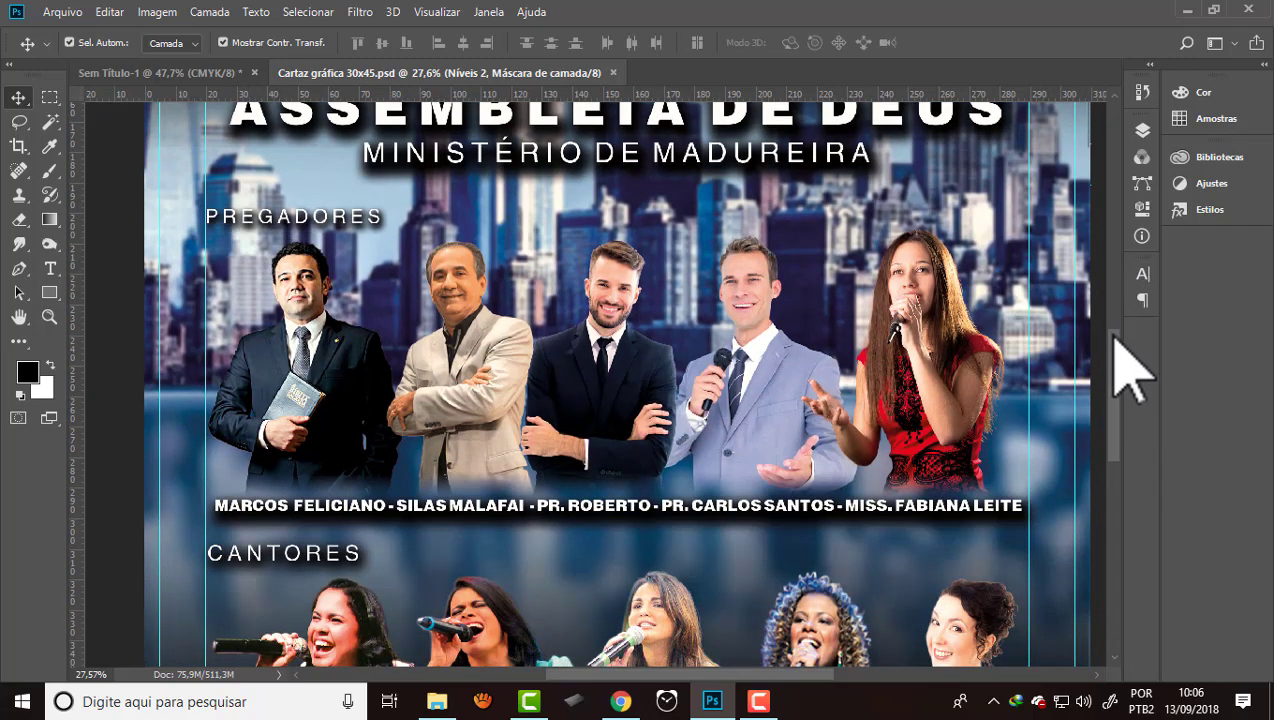
drag(1115, 341, 1116, 348)
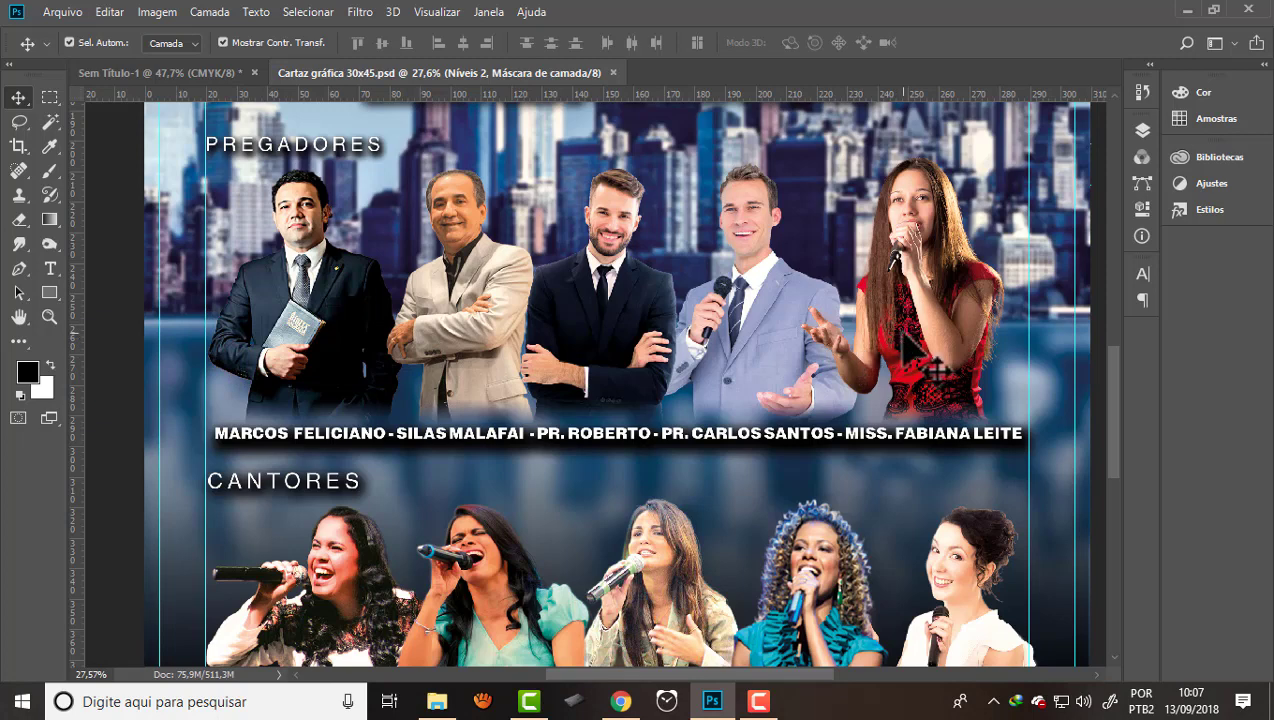
Step: Nudge the Preenchimento de Cor 1 fill layer slightly and scroll down to the LOCAL address
click(938, 345)
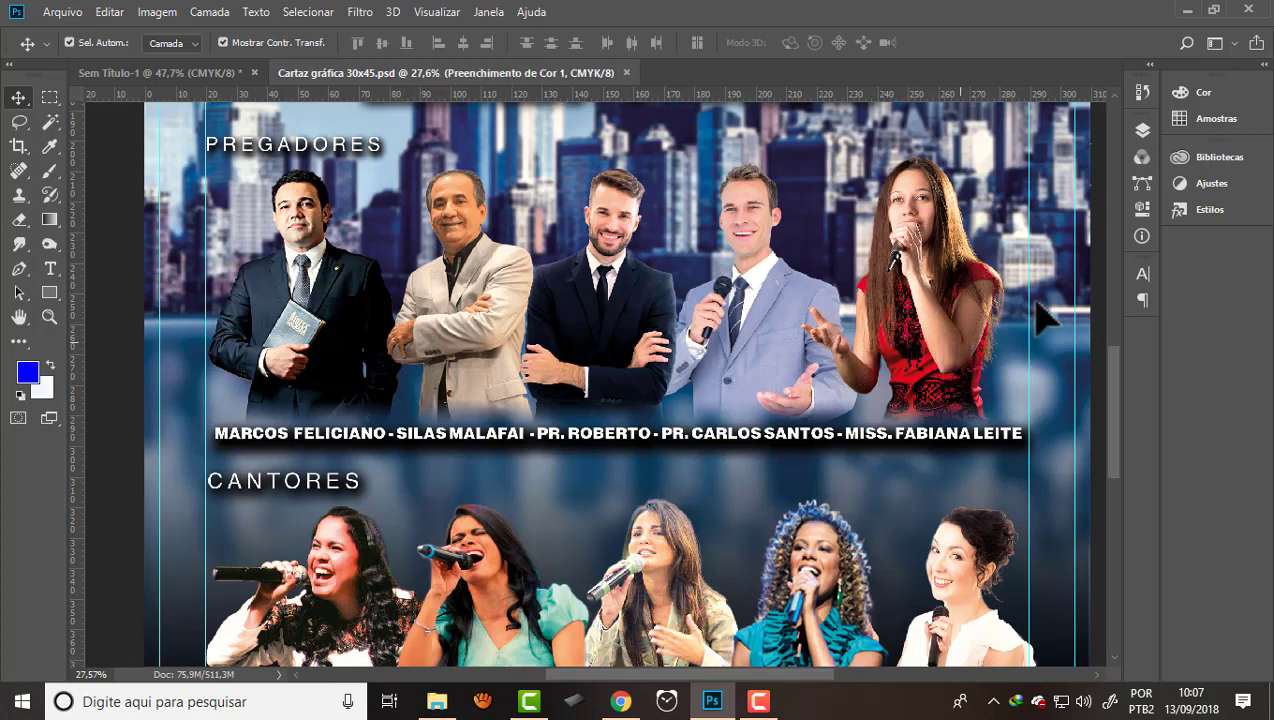
mouse_move(1035, 301)
mouse_down()
mouse_move(1024, 278)
mouse_move(1030, 294)
mouse_up()
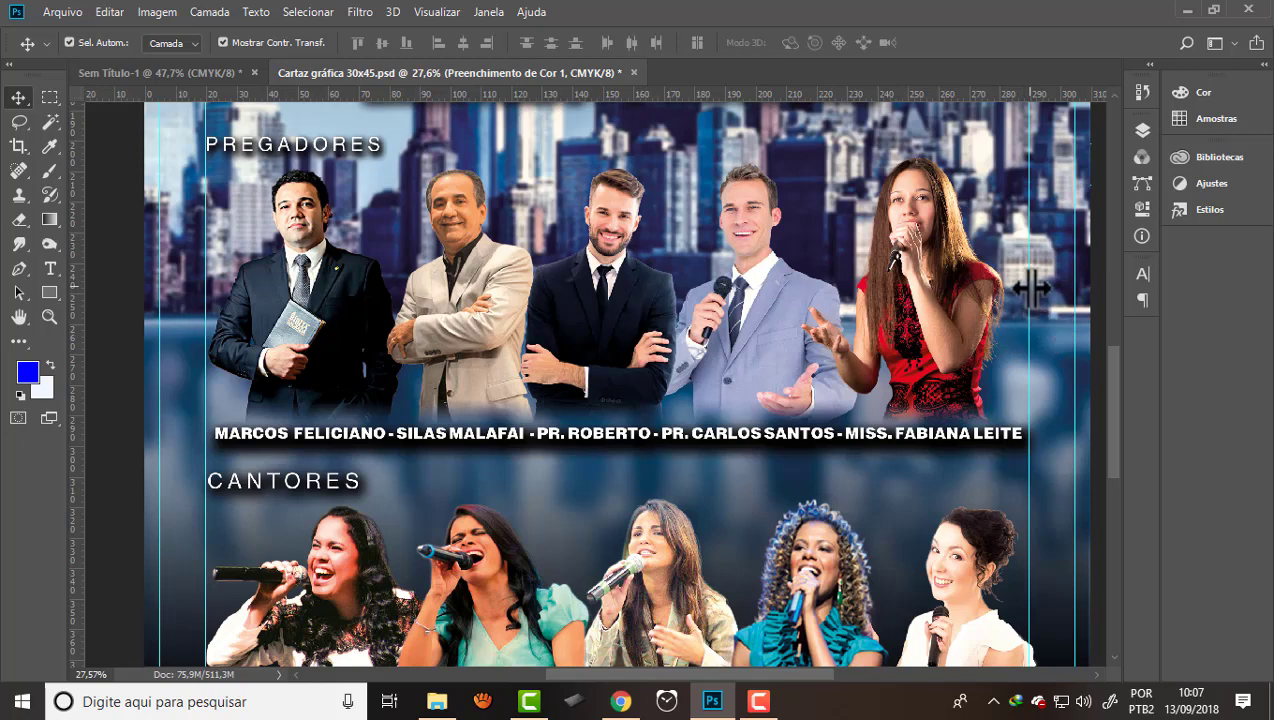
drag(1113, 384, 1115, 417)
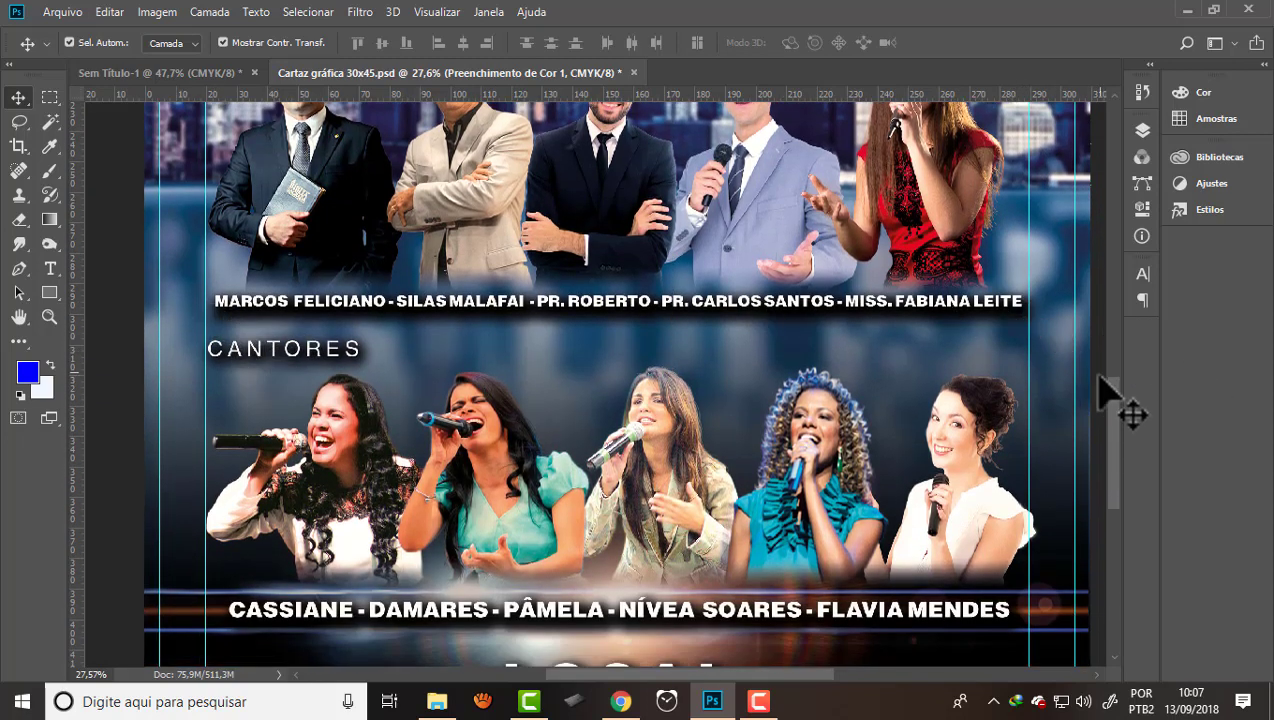
drag(1115, 400, 1115, 442)
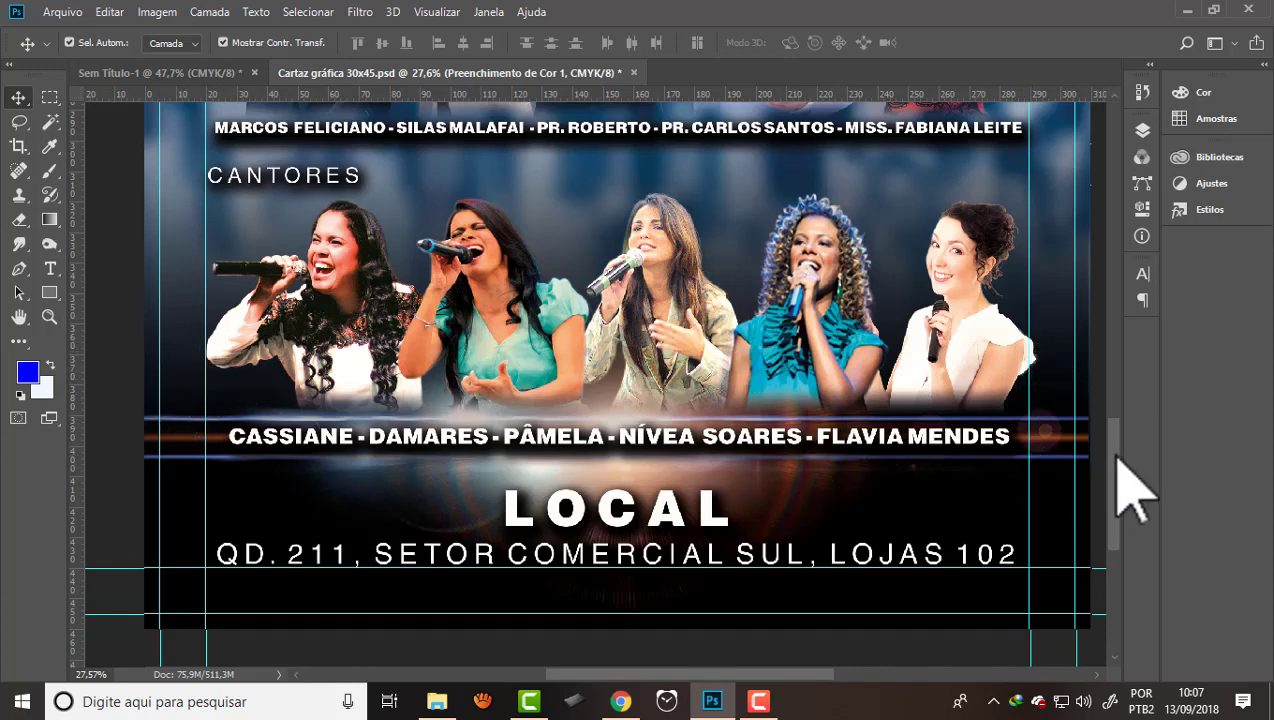
drag(1115, 458, 1116, 491)
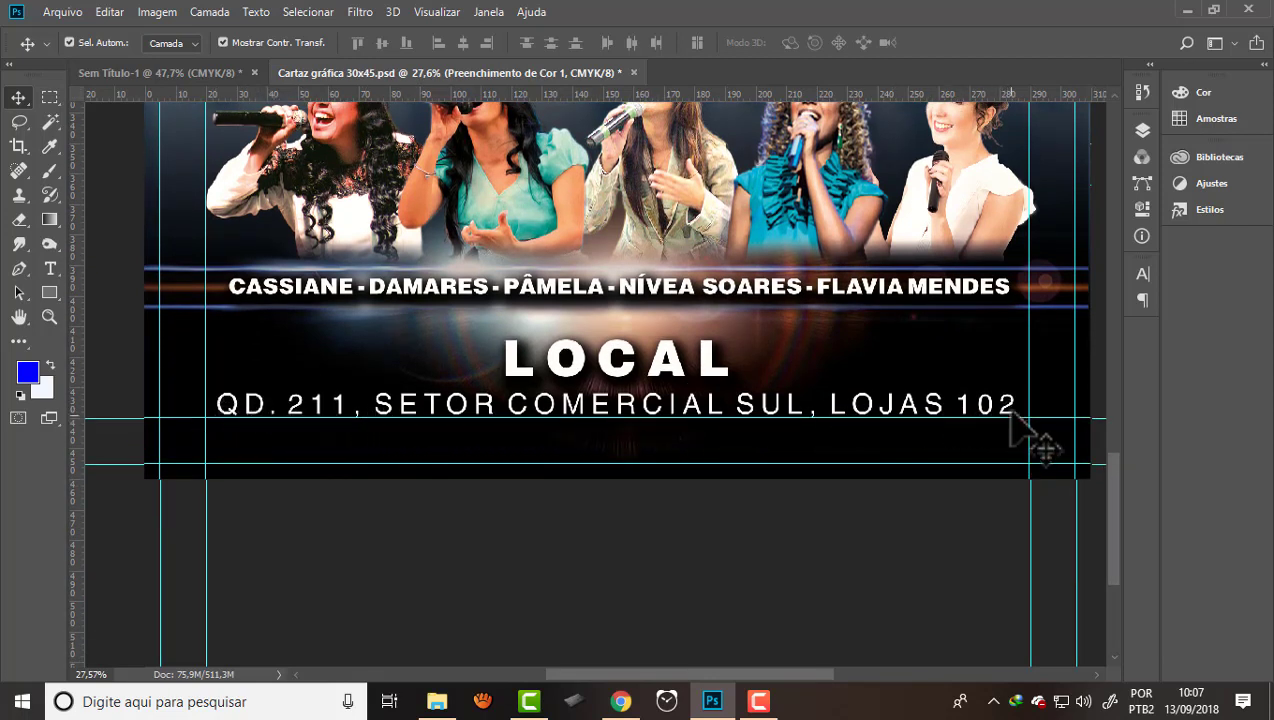
scroll(374, 378, up, 2)
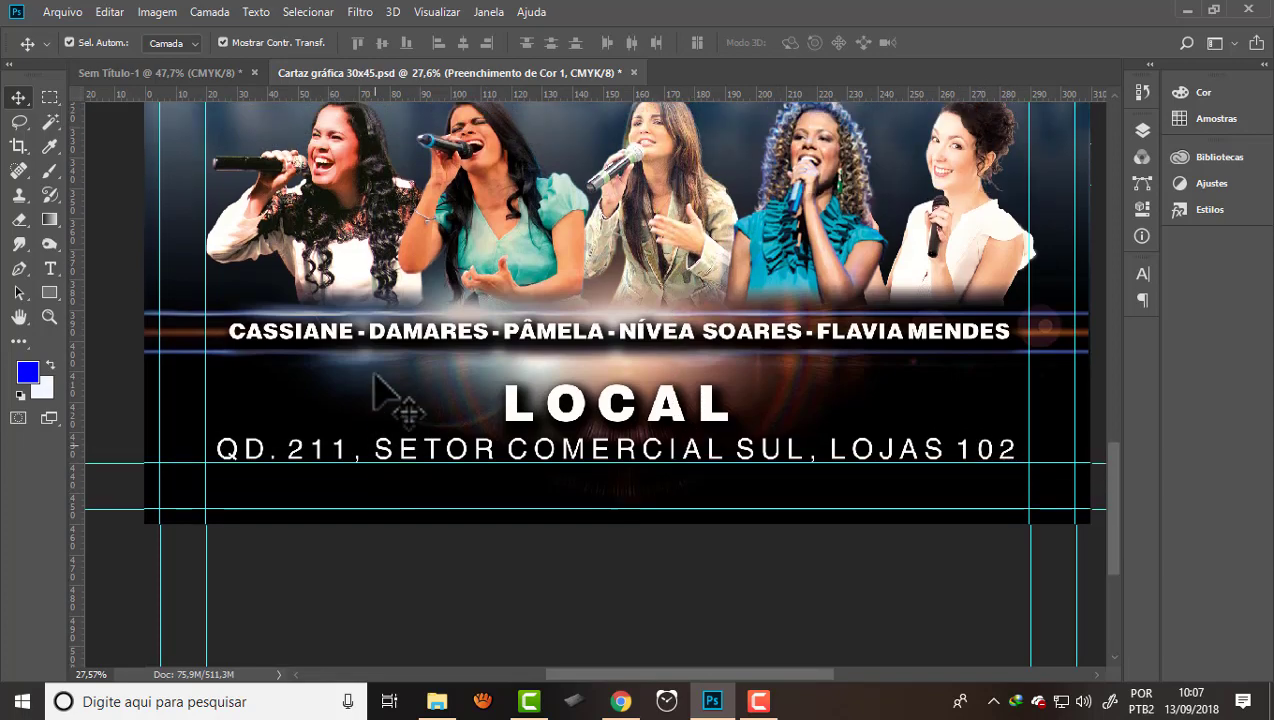
scroll(395, 400, up, 2)
scroll(398, 435, down, 2)
scroll(385, 463, down, 1)
scroll(378, 463, down, 1)
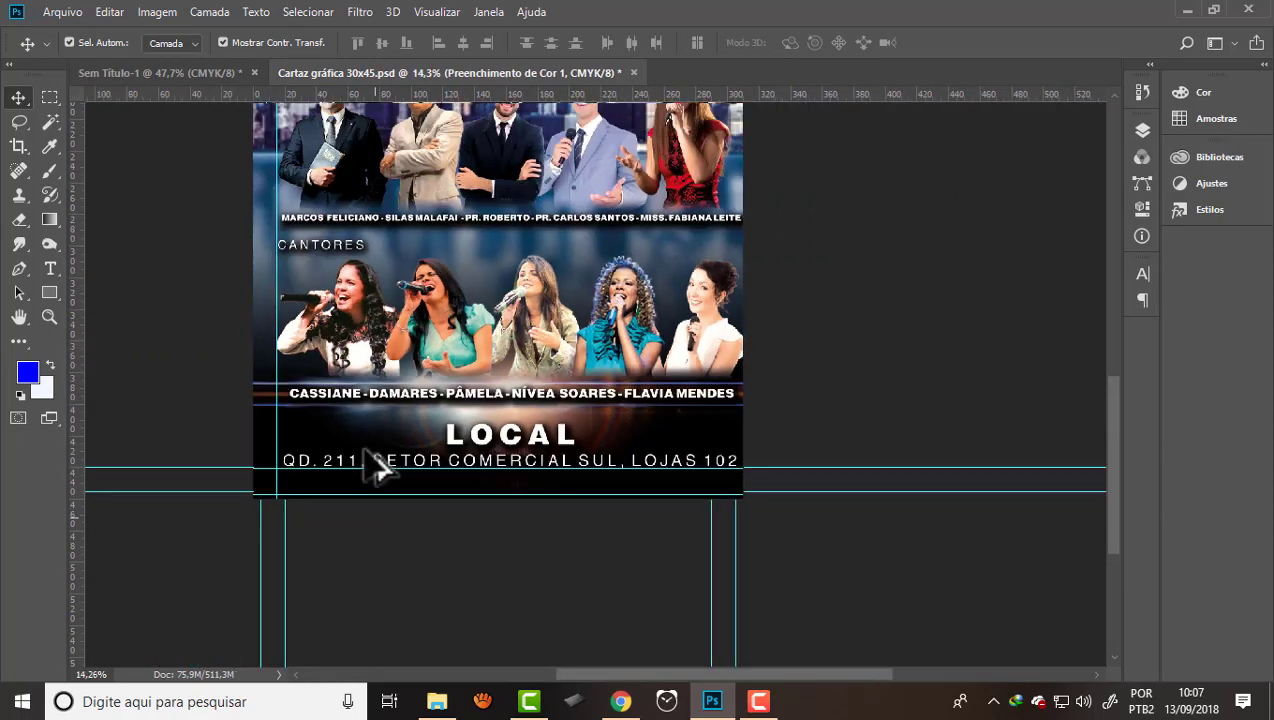
scroll(378, 461, up, 2)
scroll(412, 427, down, 2)
scroll(555, 195, up, 2)
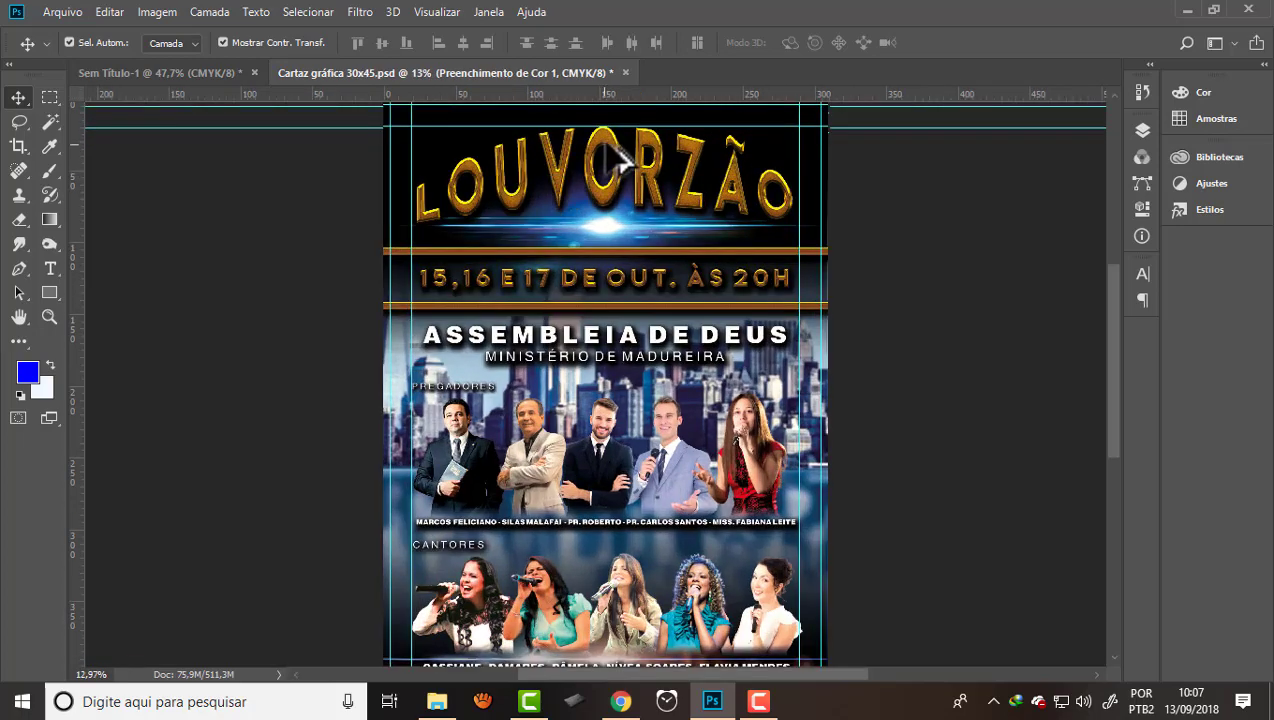
scroll(607, 143, up, 2)
scroll(515, 385, up, 1)
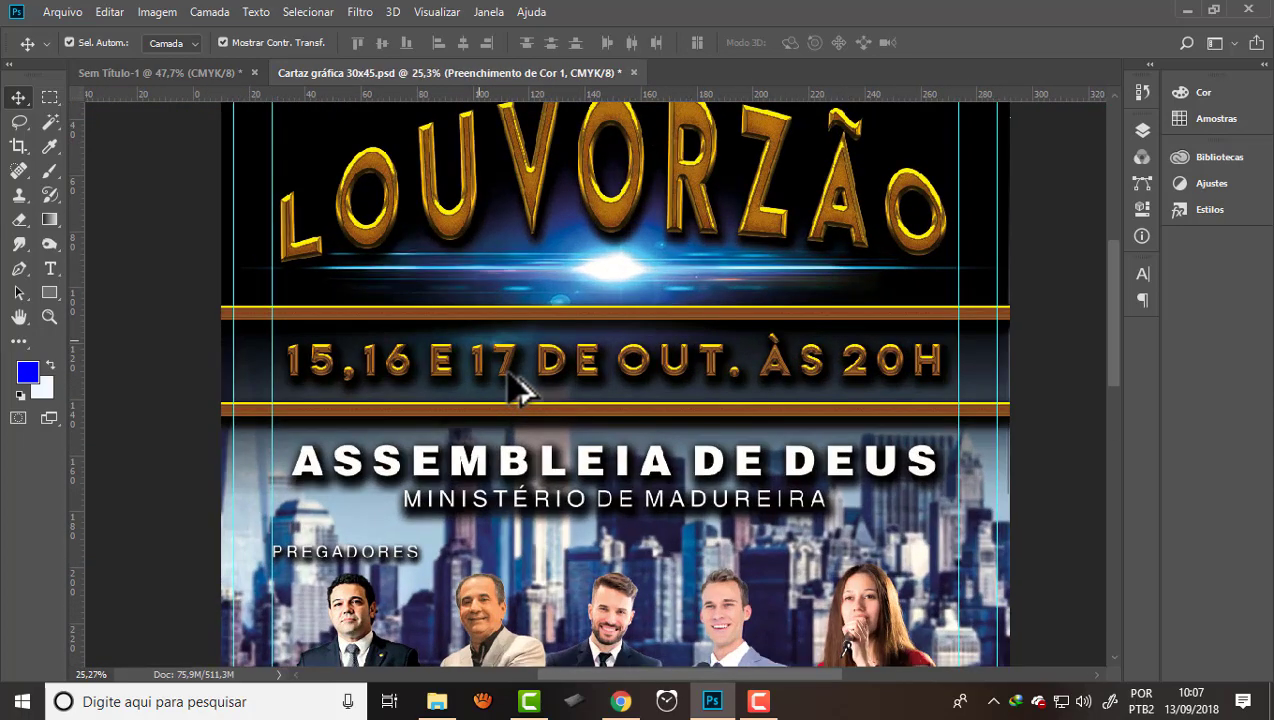
scroll(518, 388, up, 1)
scroll(520, 380, up, 1)
scroll(488, 343, down, 1)
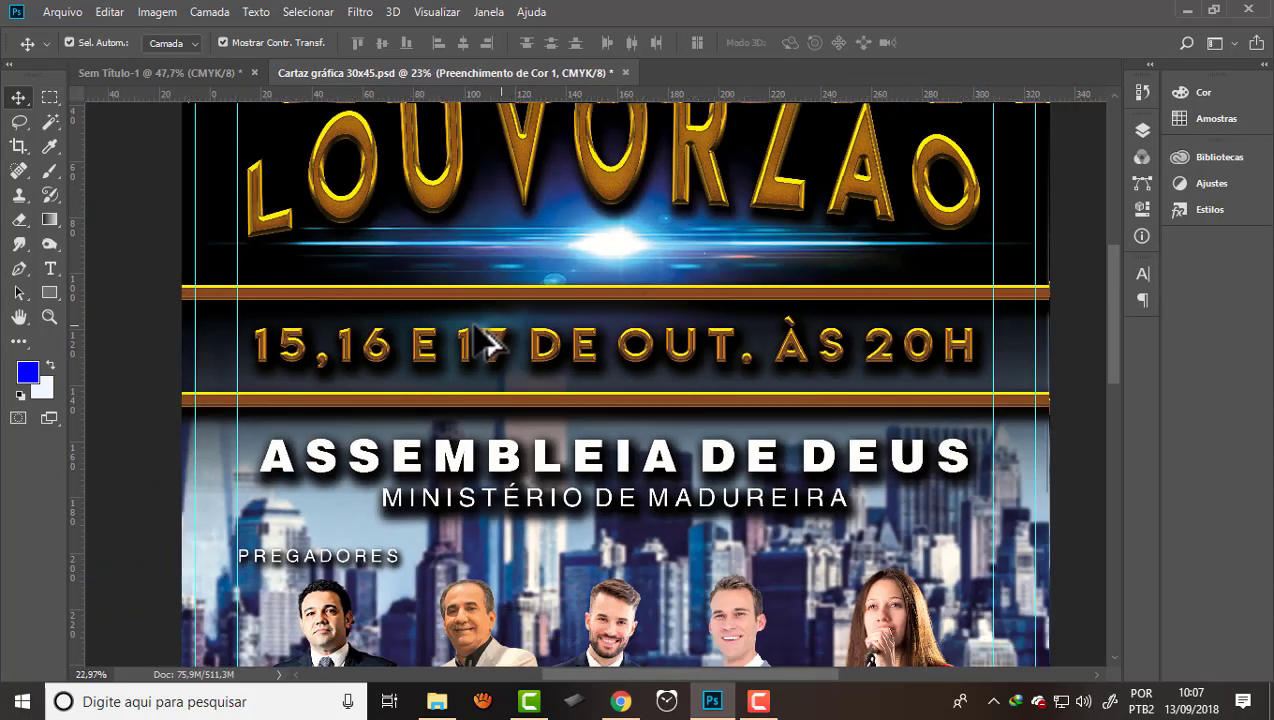
scroll(495, 341, down, 1)
scroll(445, 250, down, 1)
scroll(440, 225, down, 1)
scroll(440, 225, down, 1)
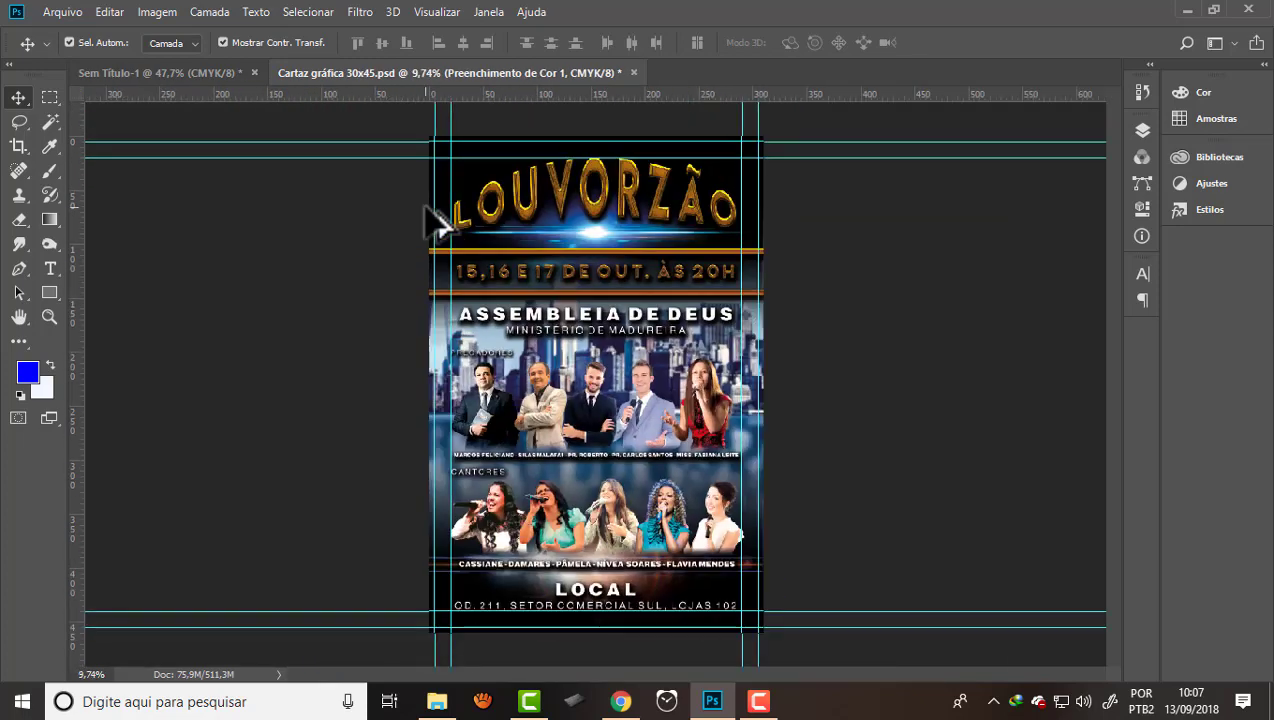
scroll(490, 183, up, 1)
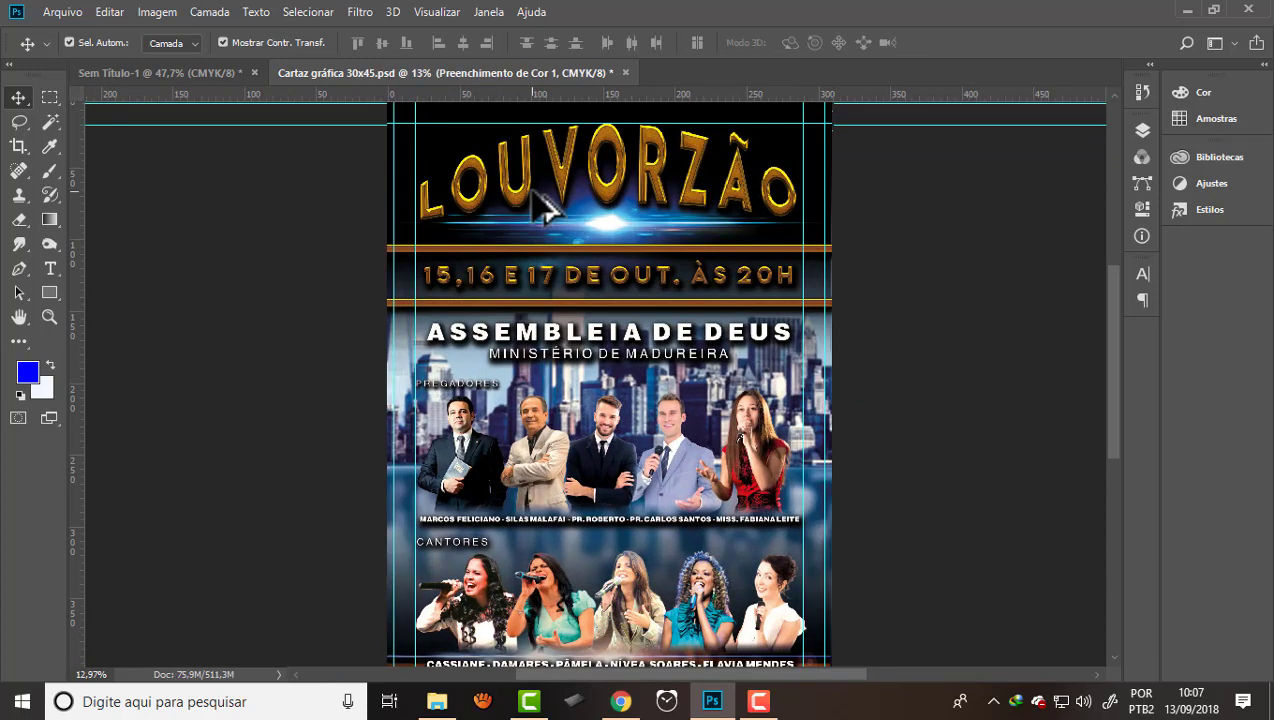
scroll(540, 200, down, 1)
scroll(580, 118, up, 1)
scroll(580, 118, up, 1)
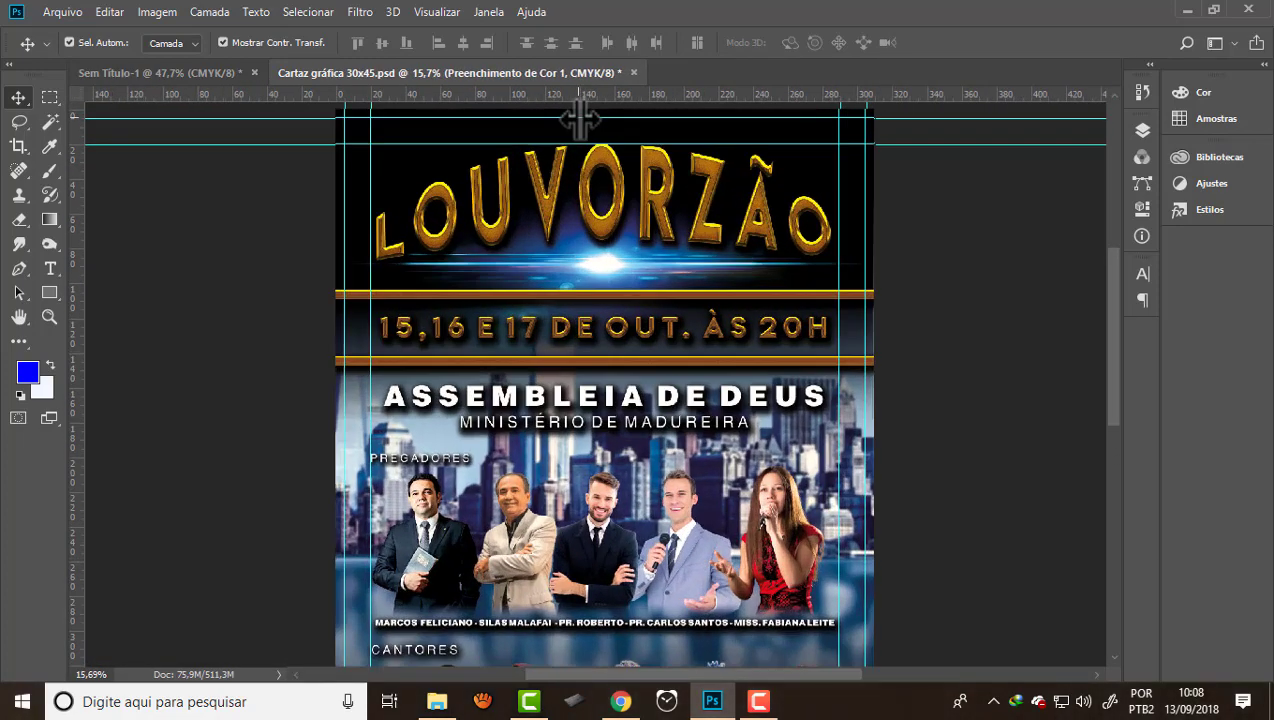
scroll(580, 118, up, 1)
scroll(580, 118, up, 1)
scroll(480, 154, down, 1)
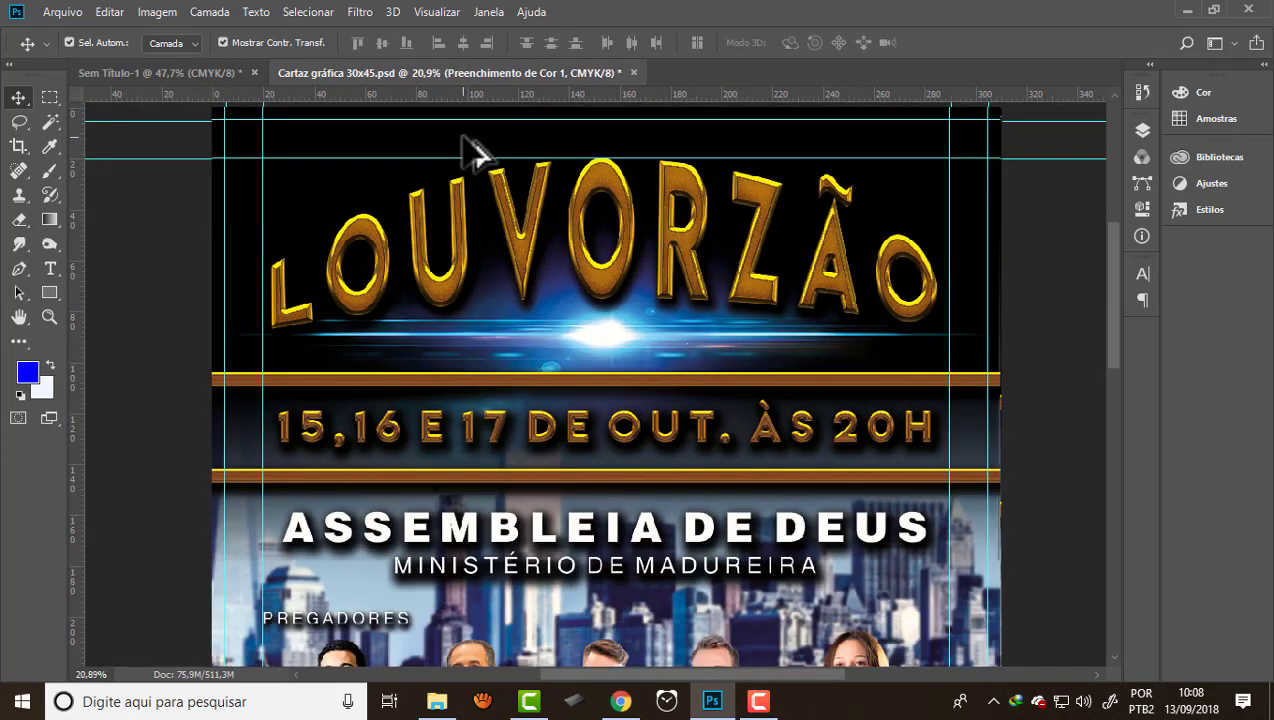
scroll(475, 152, down, 1)
scroll(640, 240, up, 1)
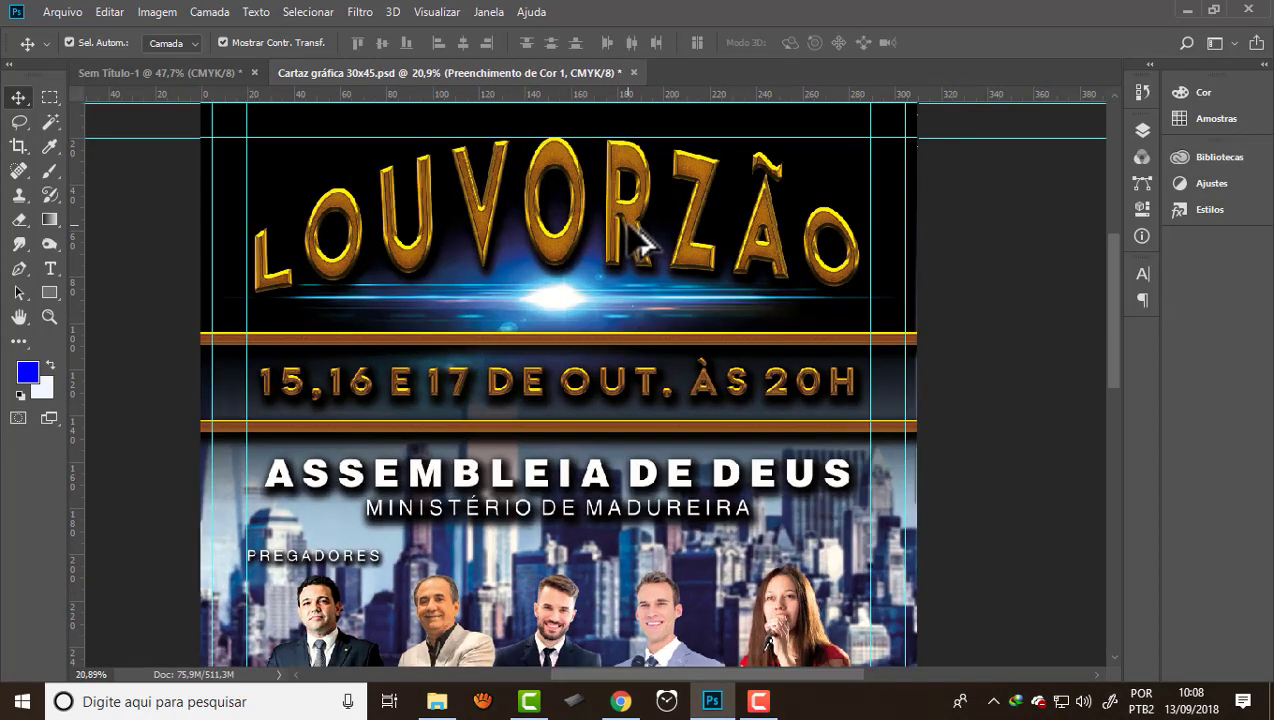
scroll(640, 240, up, 1)
scroll(640, 240, down, 1)
scroll(640, 240, down, 1)
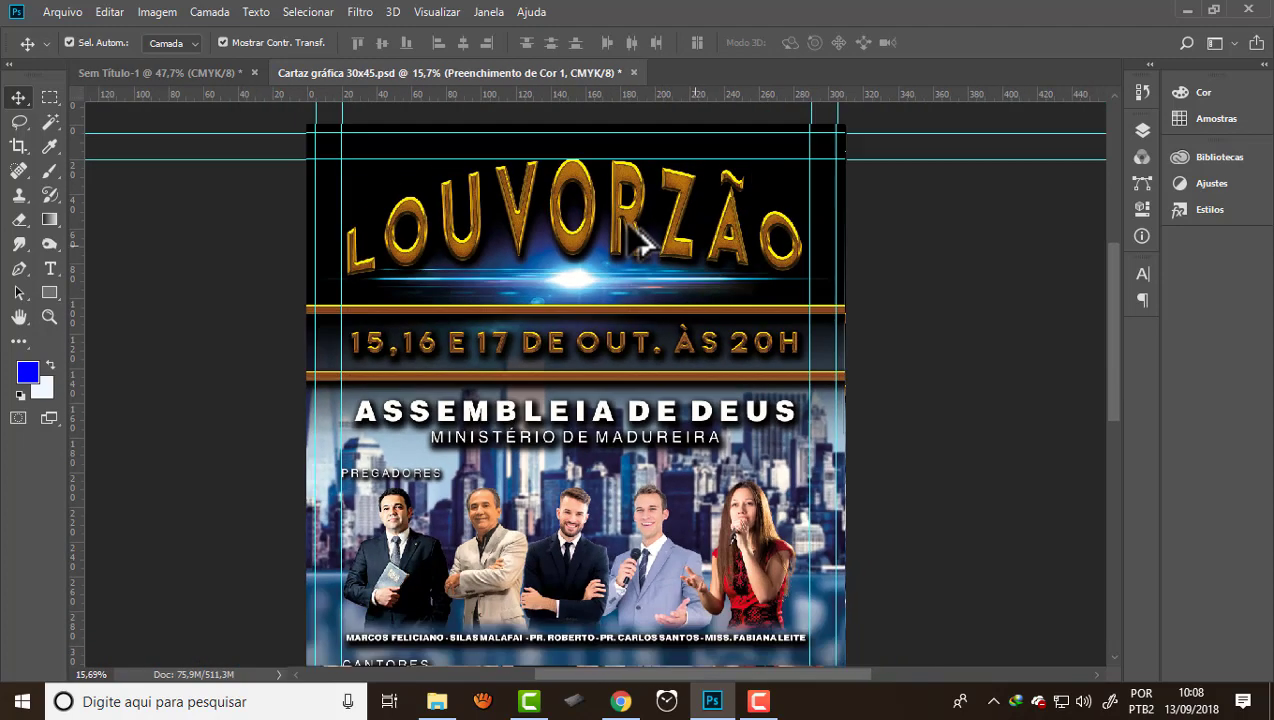
scroll(583, 224, down, 1)
scroll(583, 226, down, 1)
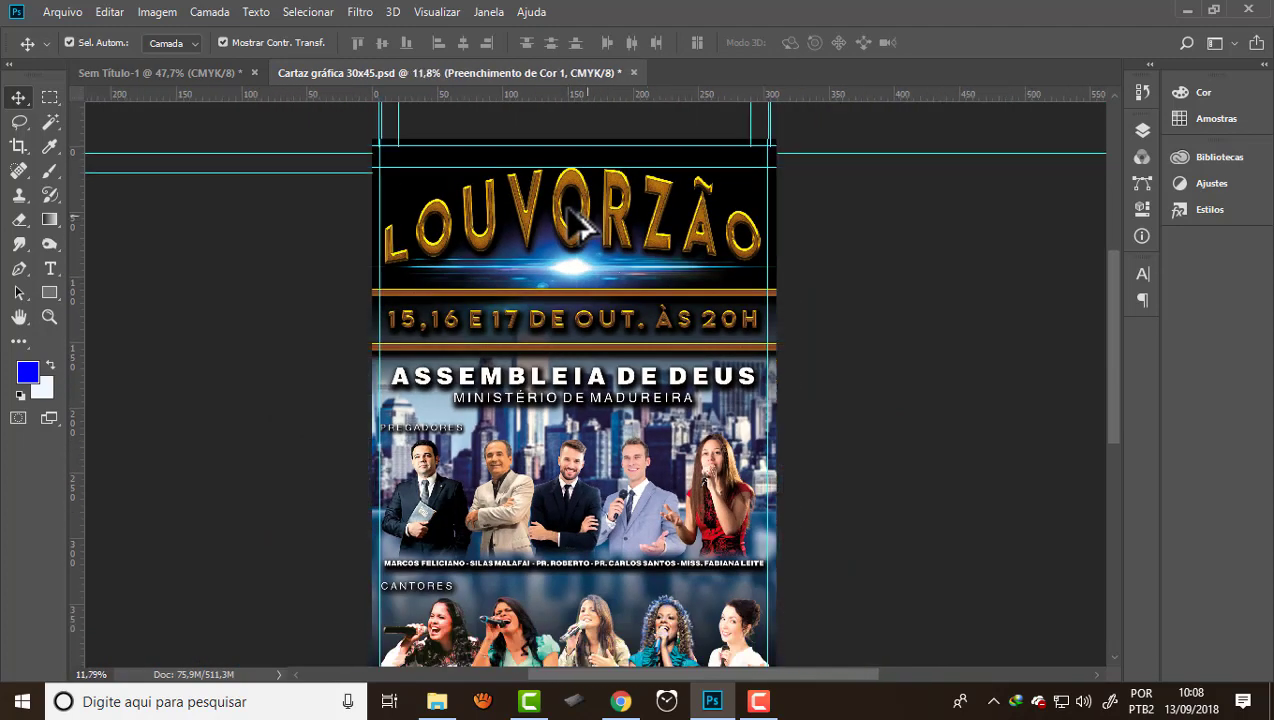
scroll(605, 640, up, 1)
scroll(605, 640, up, 1)
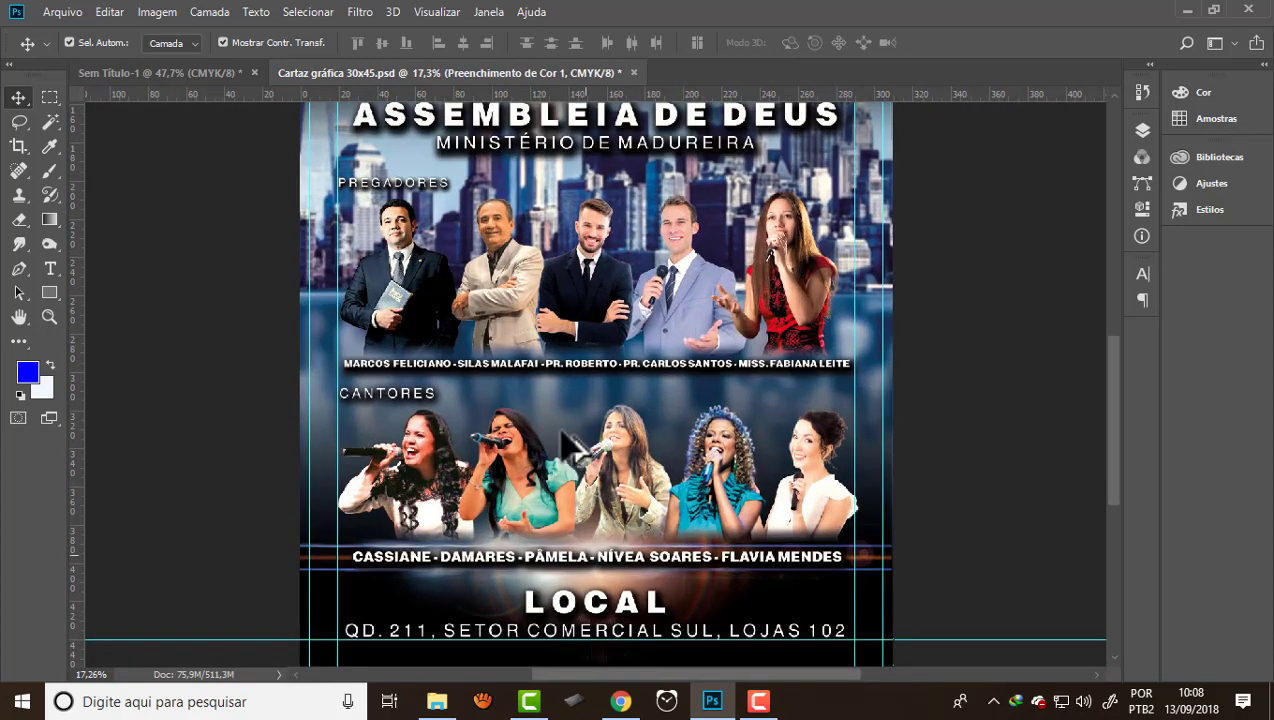
scroll(560, 268, down, 1)
scroll(632, 228, down, 1)
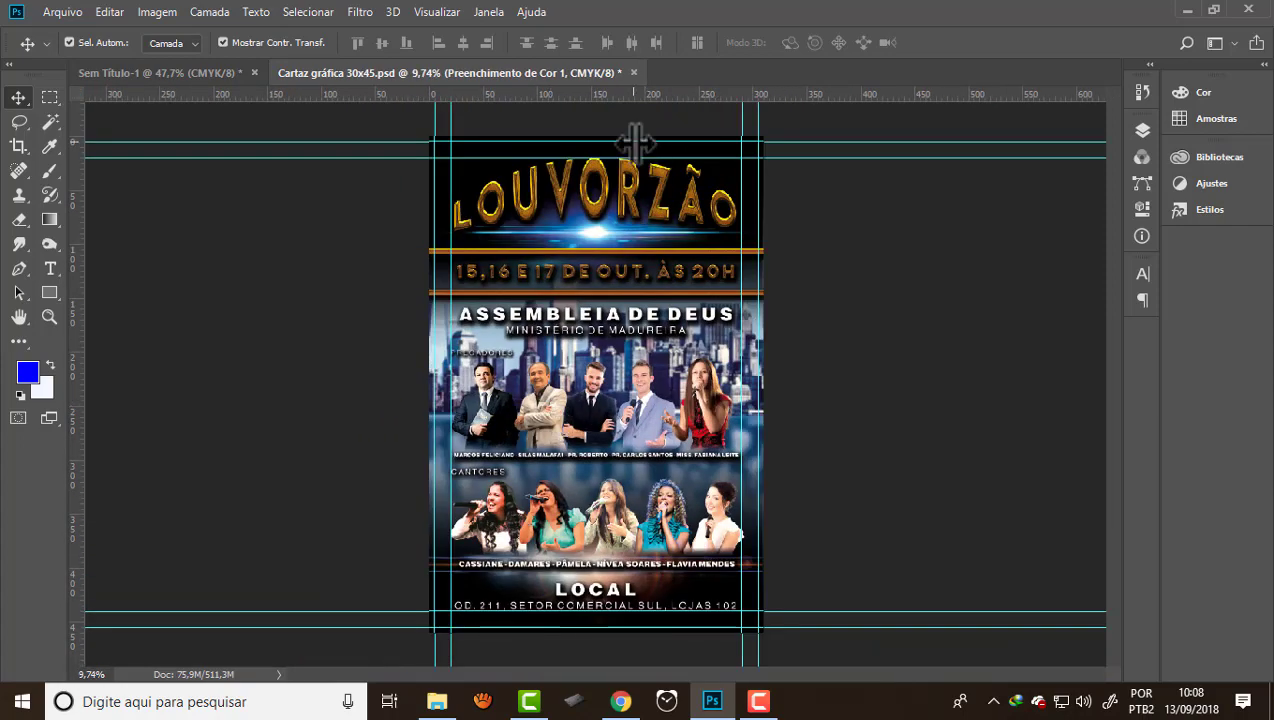
scroll(635, 143, up, 1)
scroll(620, 140, up, 1)
scroll(608, 133, up, 1)
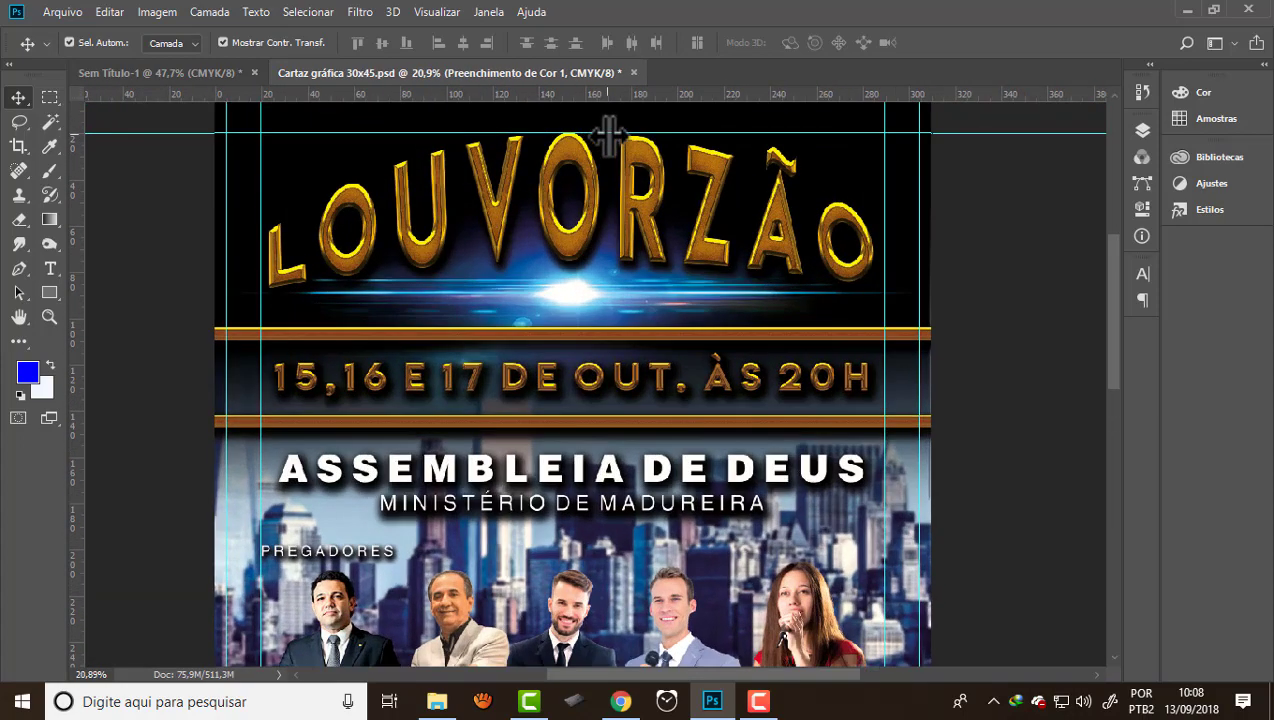